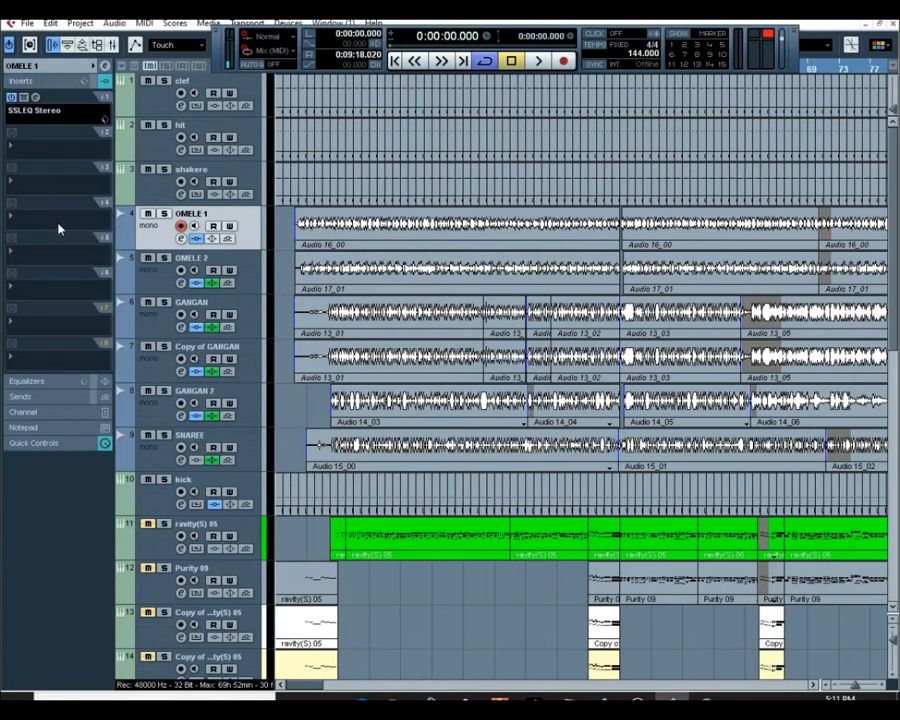
- Bypass the SSLEQ Stereo insert on the OMELE 1 and OMELE 2 tracks
click(12, 98)
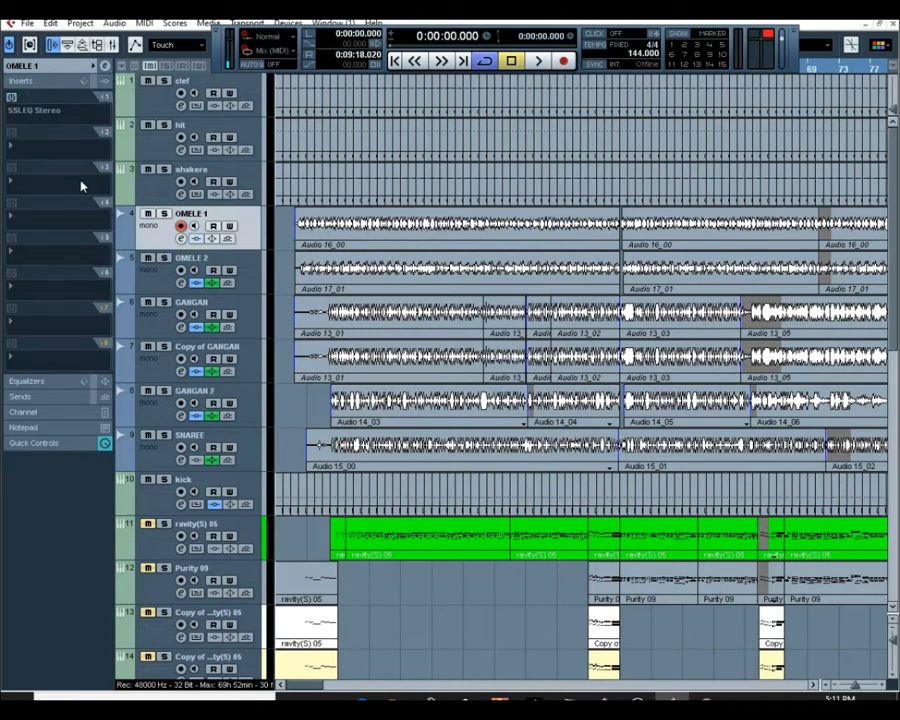
click(142, 270)
click(12, 98)
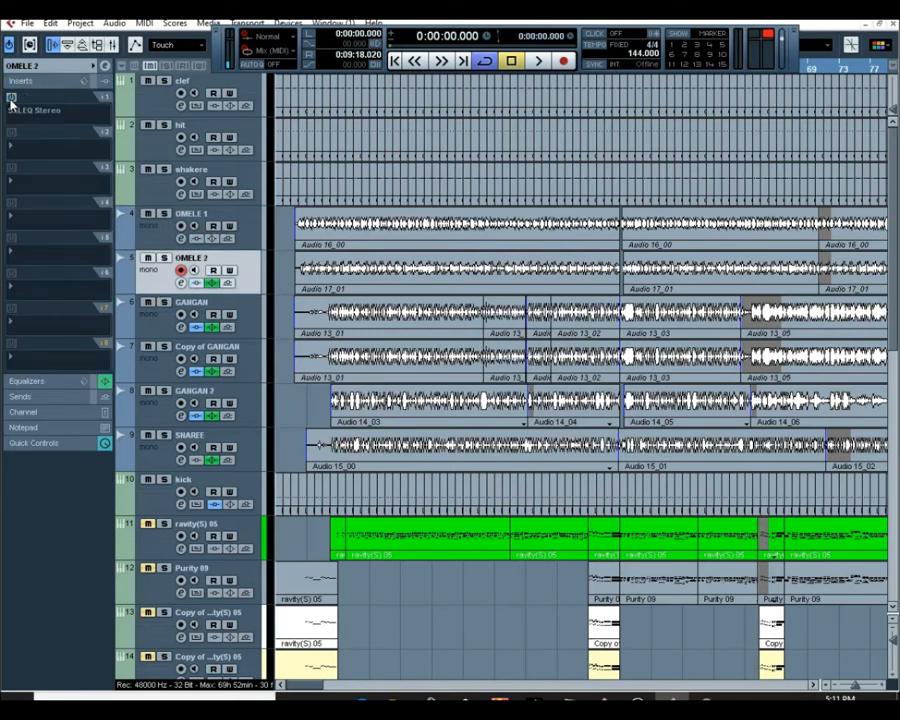
- Remove the SSLEQ Stereo insert from the GANGAN, Copy of GANGAN and GANGAN 2 tracks by setting it to No Effect
click(157, 338)
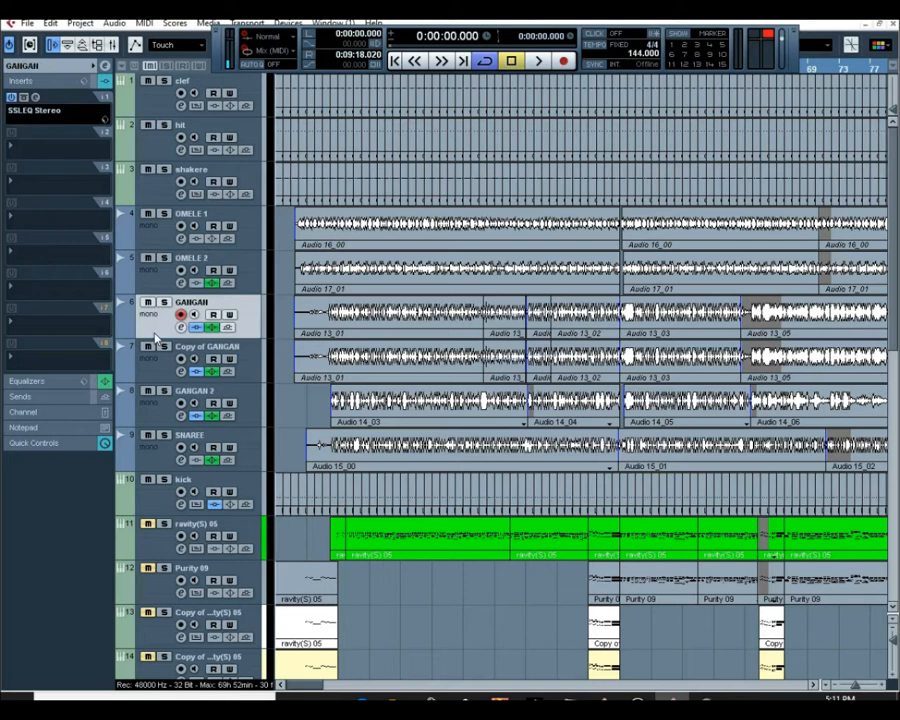
click(66, 112)
click(59, 126)
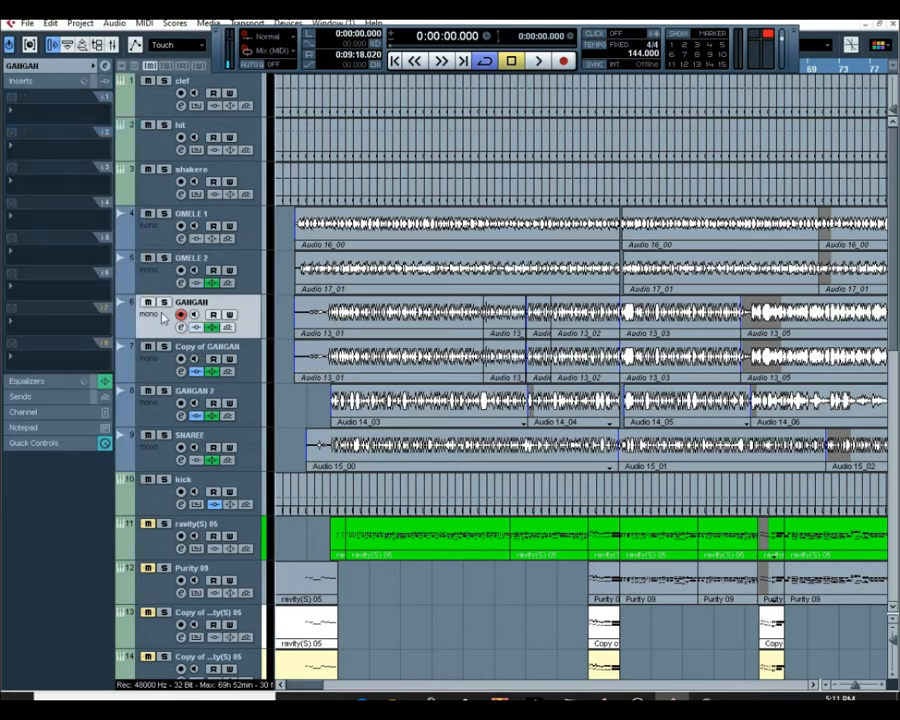
click(168, 375)
click(52, 118)
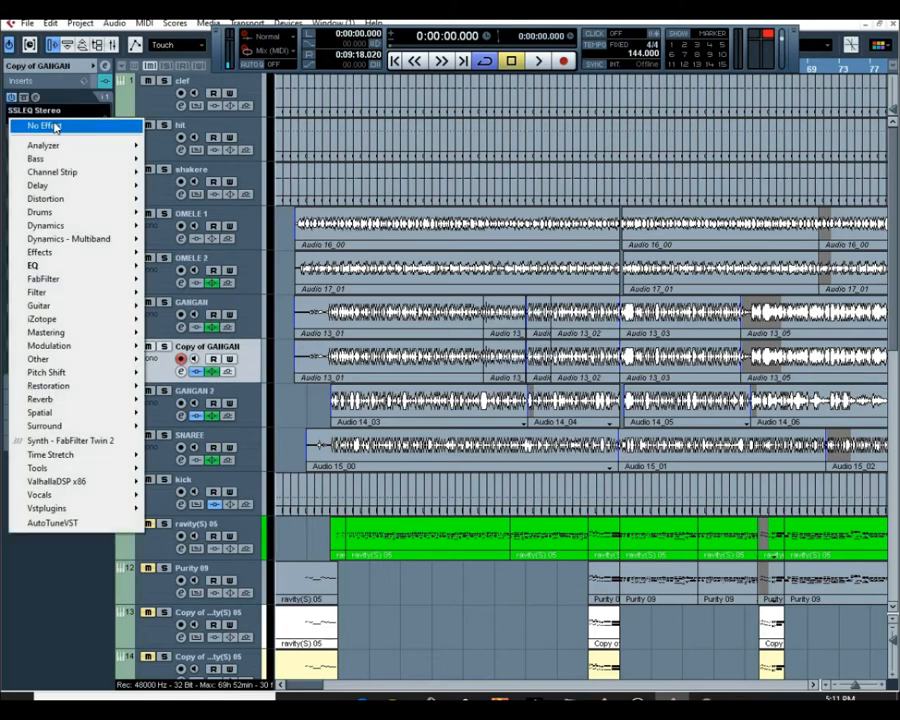
click(55, 126)
click(168, 416)
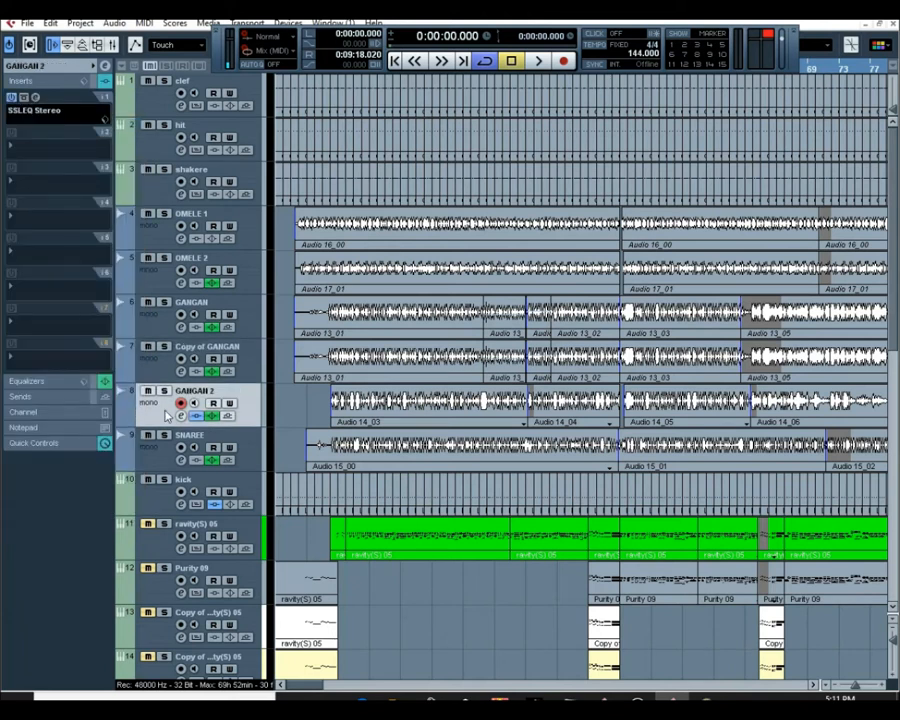
click(26, 116)
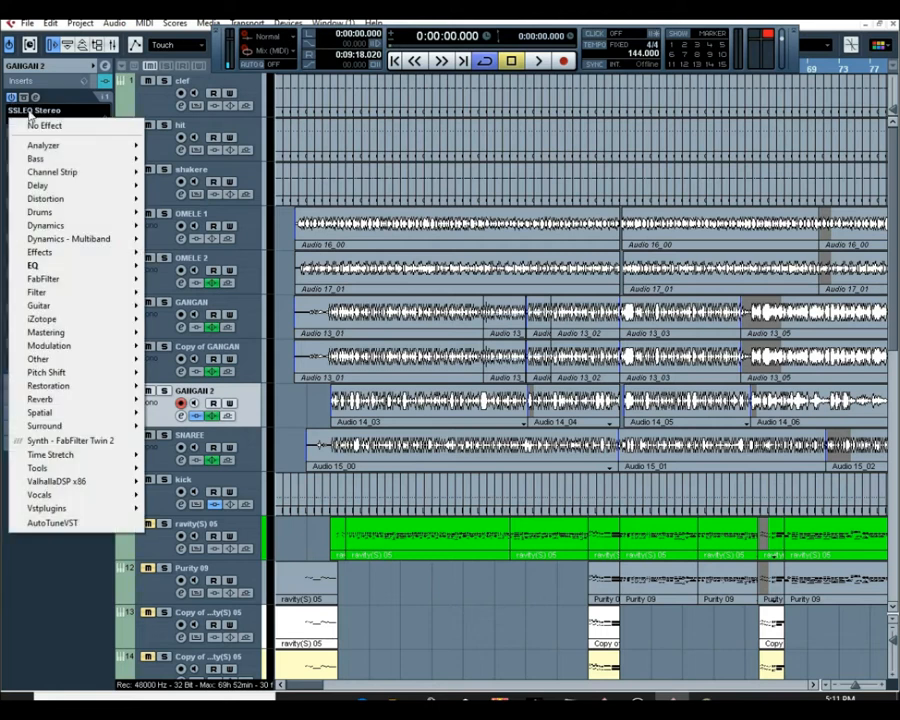
click(36, 126)
- Check the SNAREE track's inserts and bypass the JJP-Drums Stereo insert on the kick track
click(176, 456)
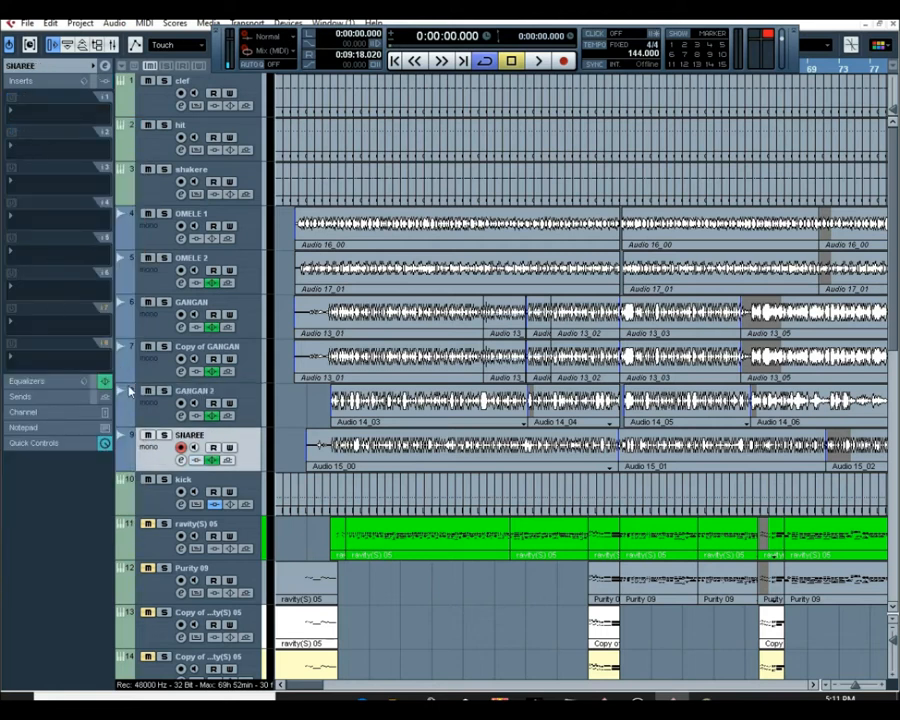
scroll(132, 282, down, 5)
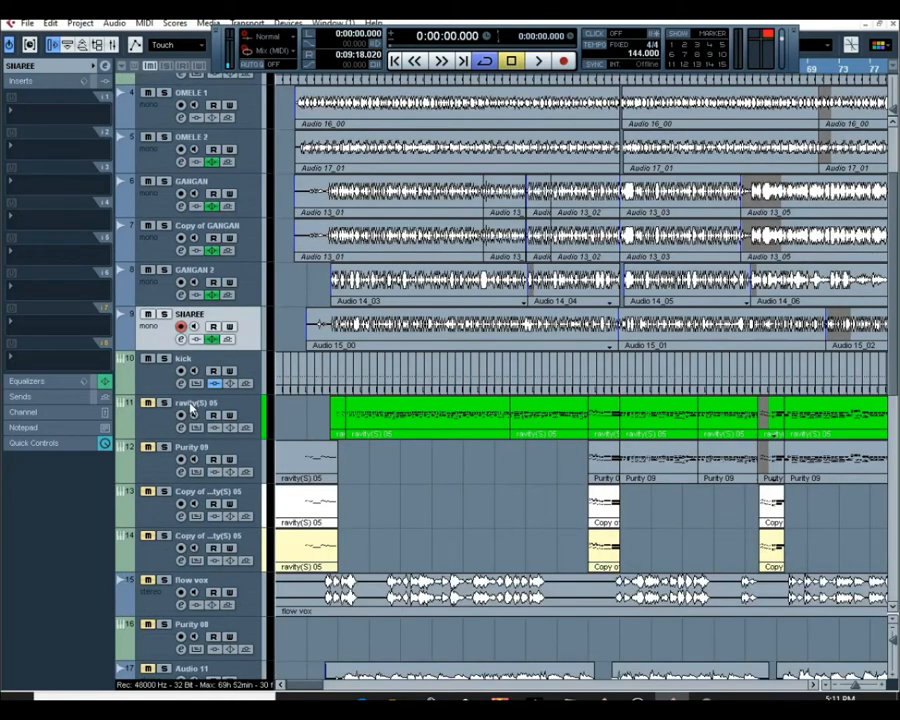
click(120, 248)
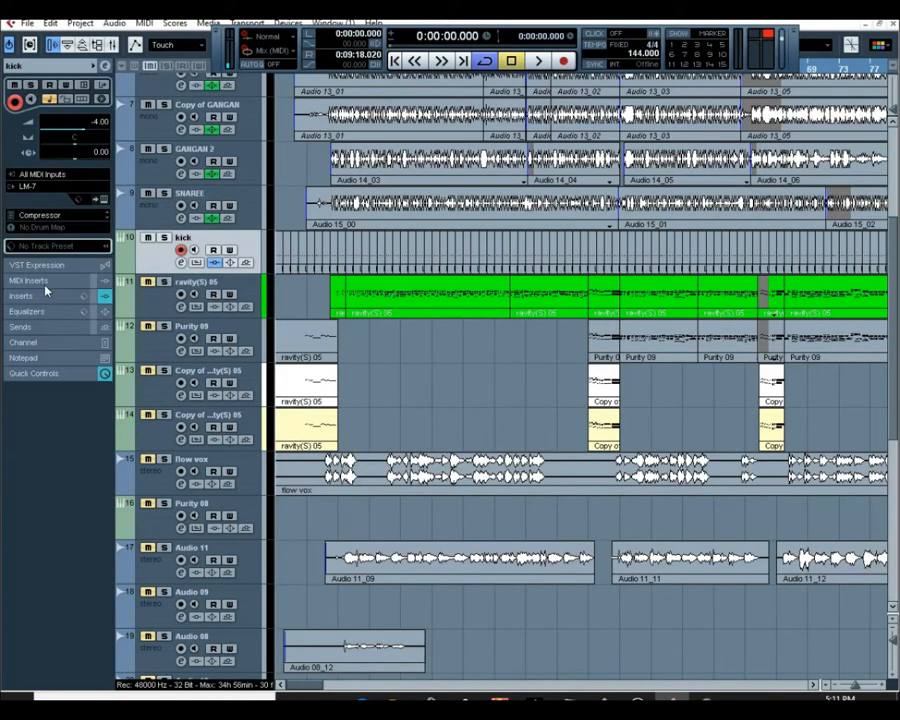
click(47, 300)
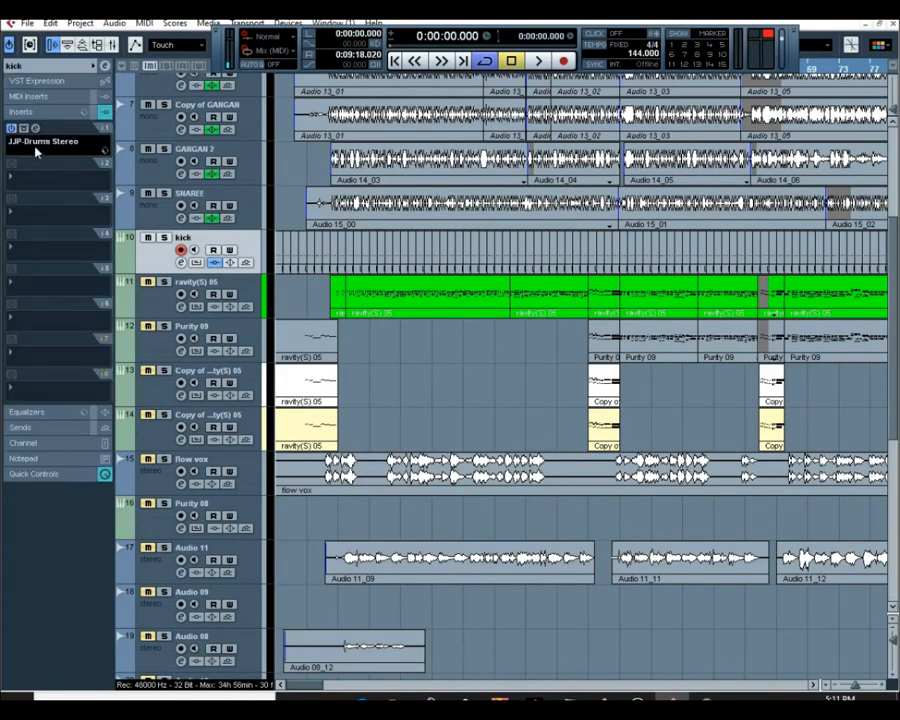
- Move the gangan group track up the track list to between the GANGAN 2 and SNAREE tracks
scroll(127, 186, down, 10)
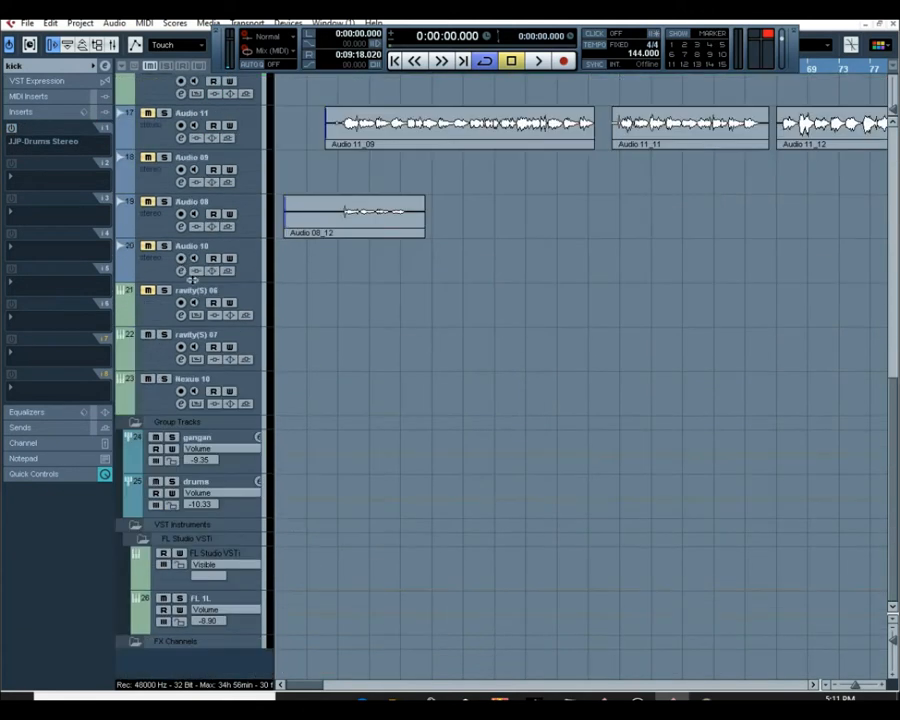
drag(242, 436, 238, 228)
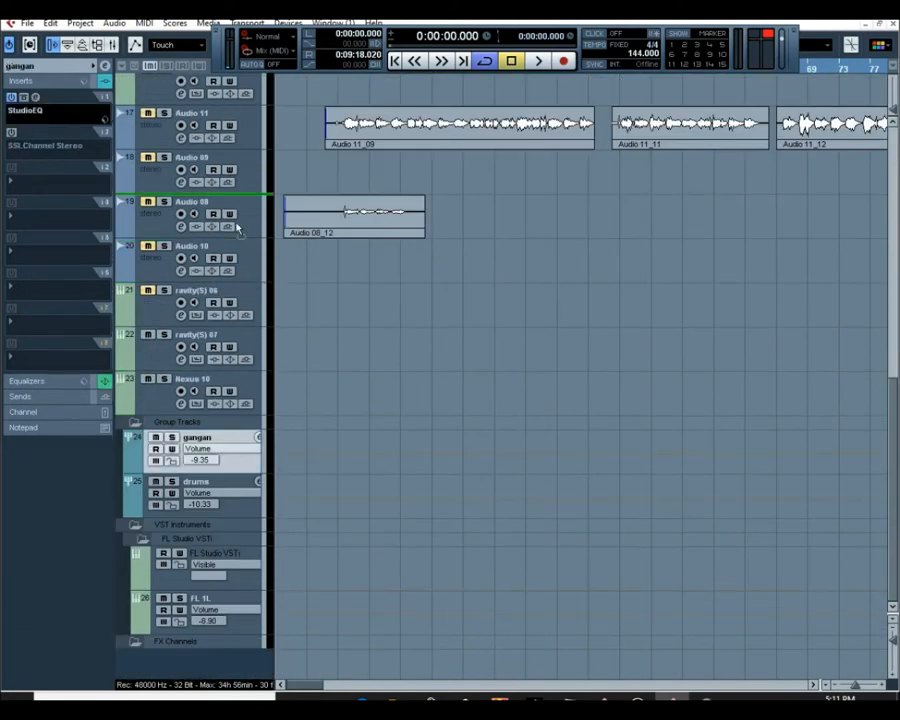
drag(222, 115, 229, 115)
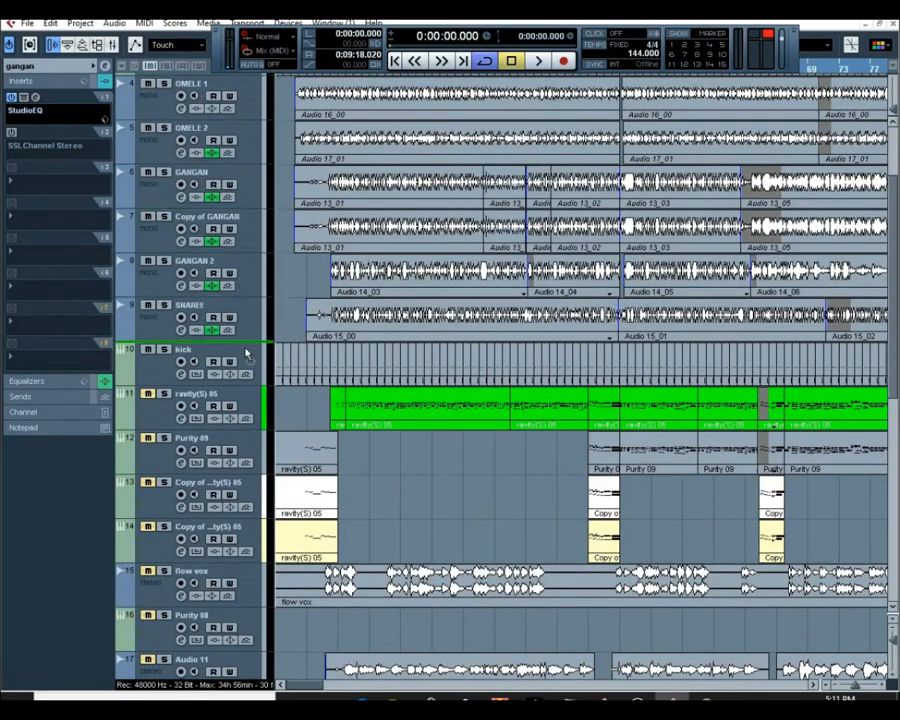
drag(231, 313, 232, 313)
scroll(232, 313, up, 3)
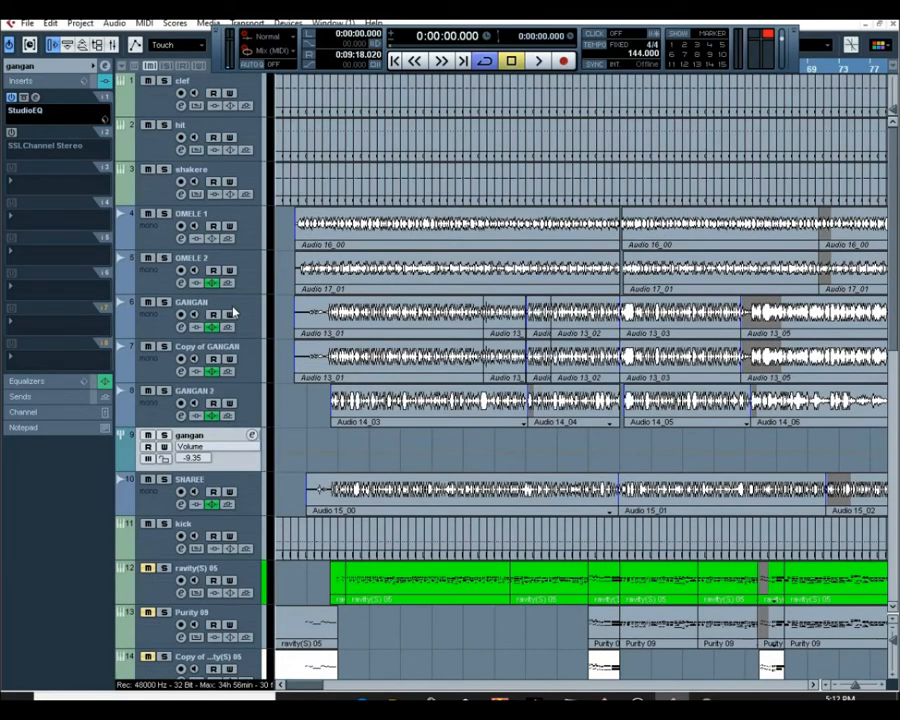
- Turn off all active equalizer bands in the OMELE 2 channel settings
drag(228, 33, 225, 16)
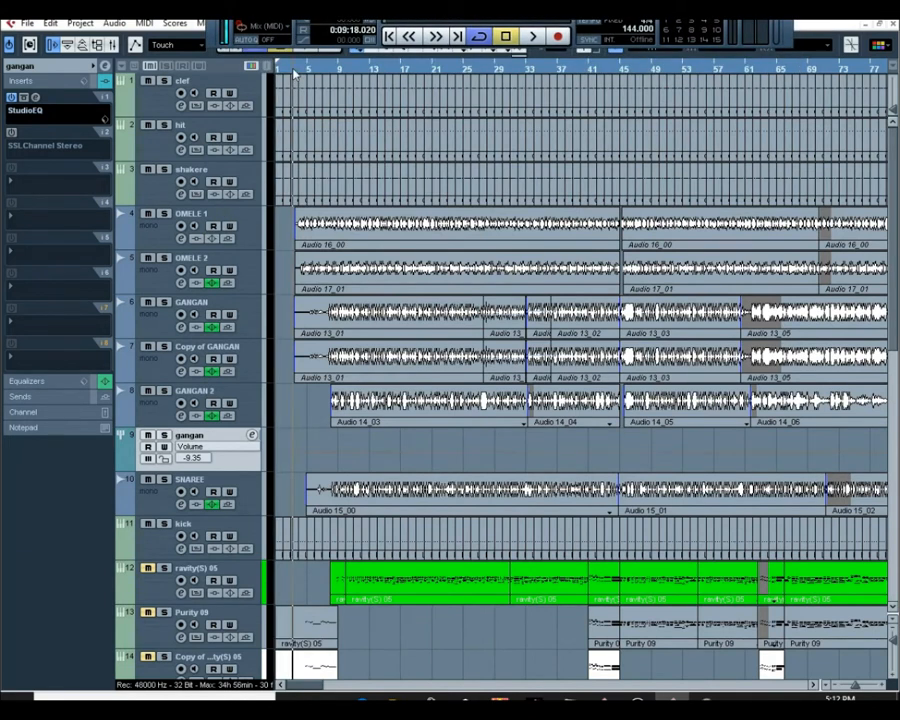
click(252, 287)
click(104, 66)
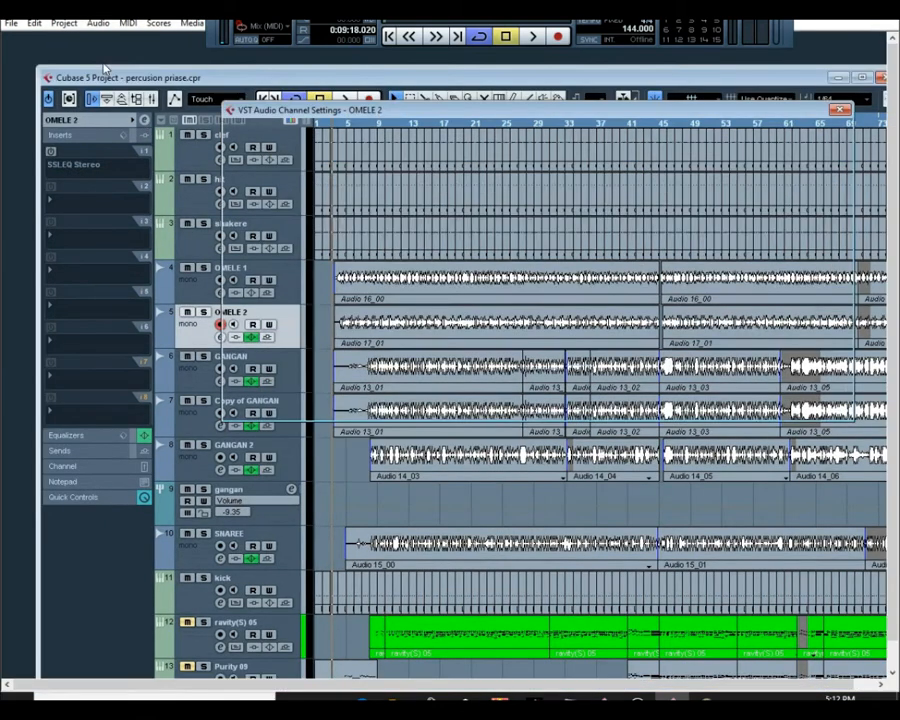
click(344, 355)
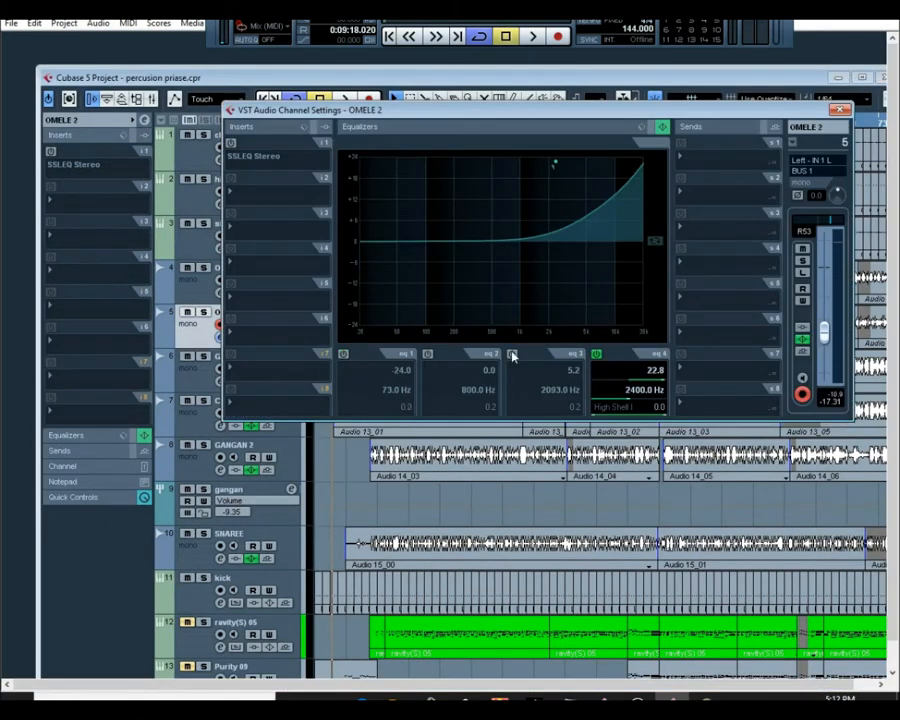
click(596, 355)
click(842, 110)
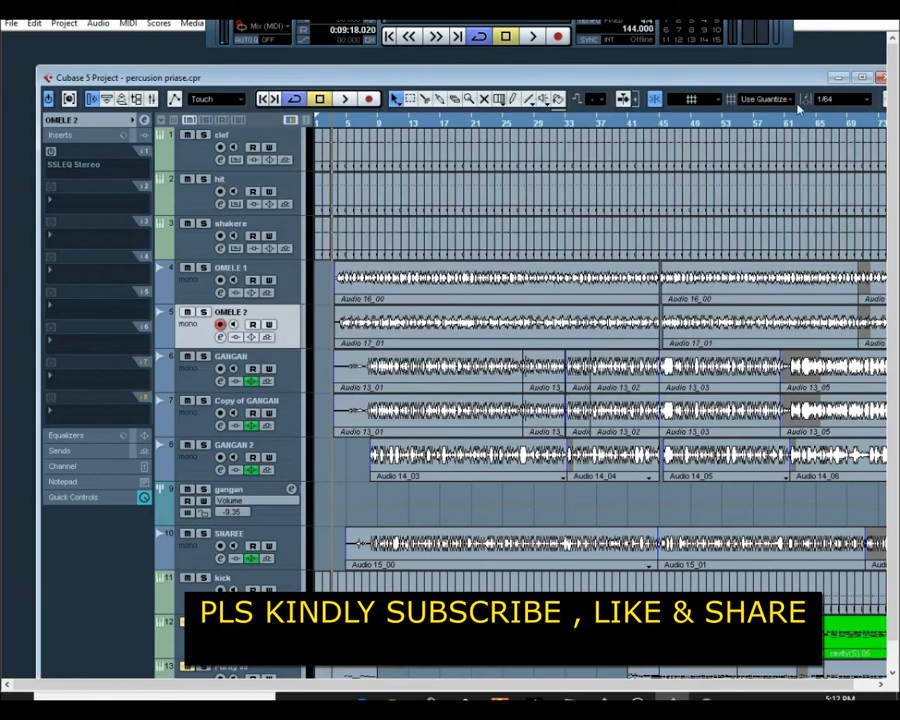
- Turn off equalizer bands 1 and 4 in the GANGAN channel settings
click(289, 380)
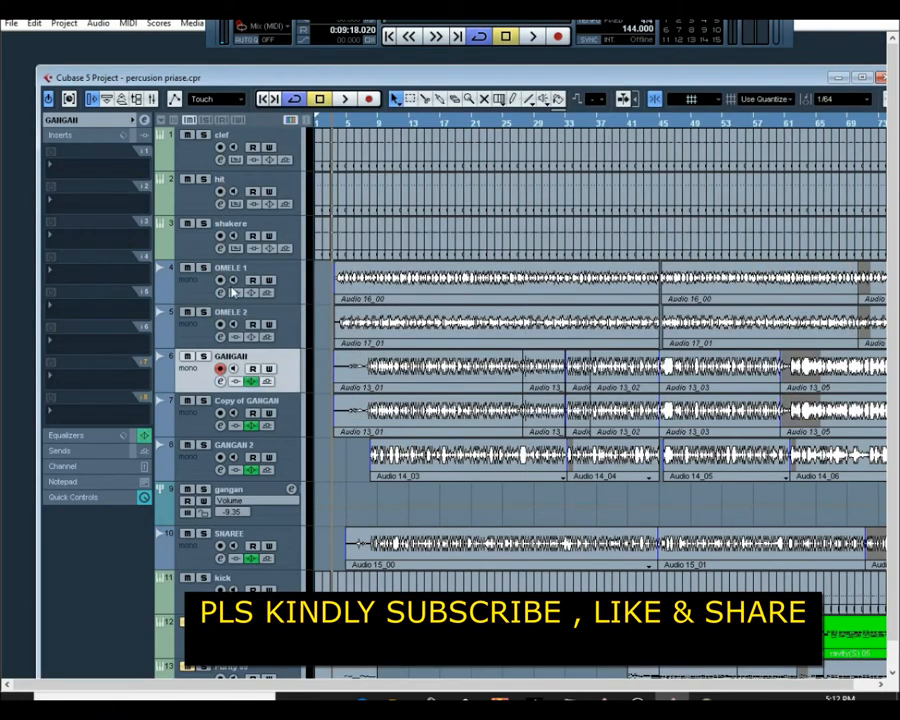
click(145, 120)
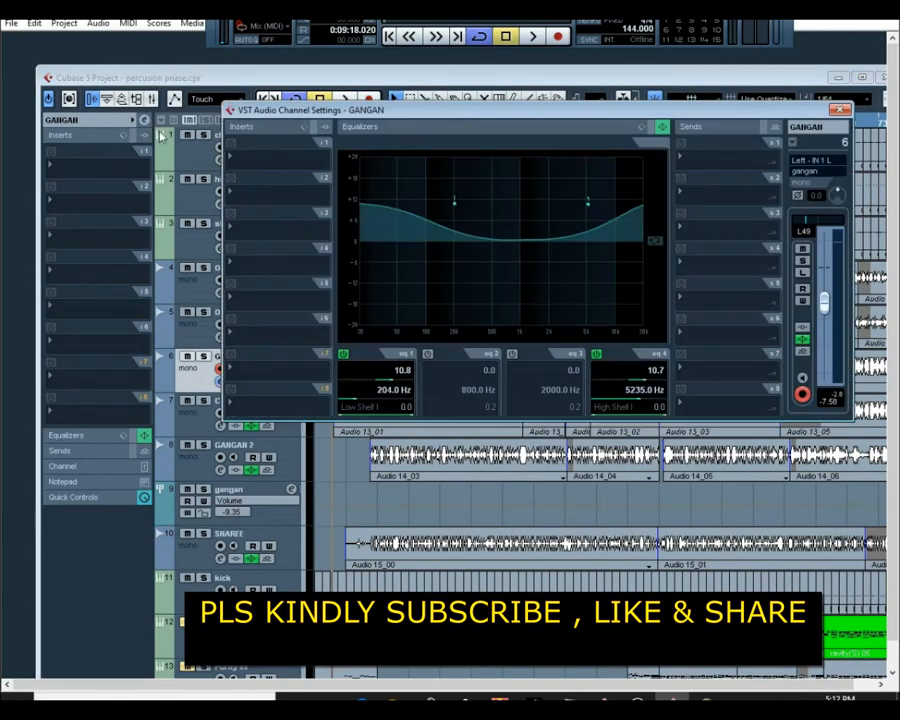
click(343, 355)
click(596, 355)
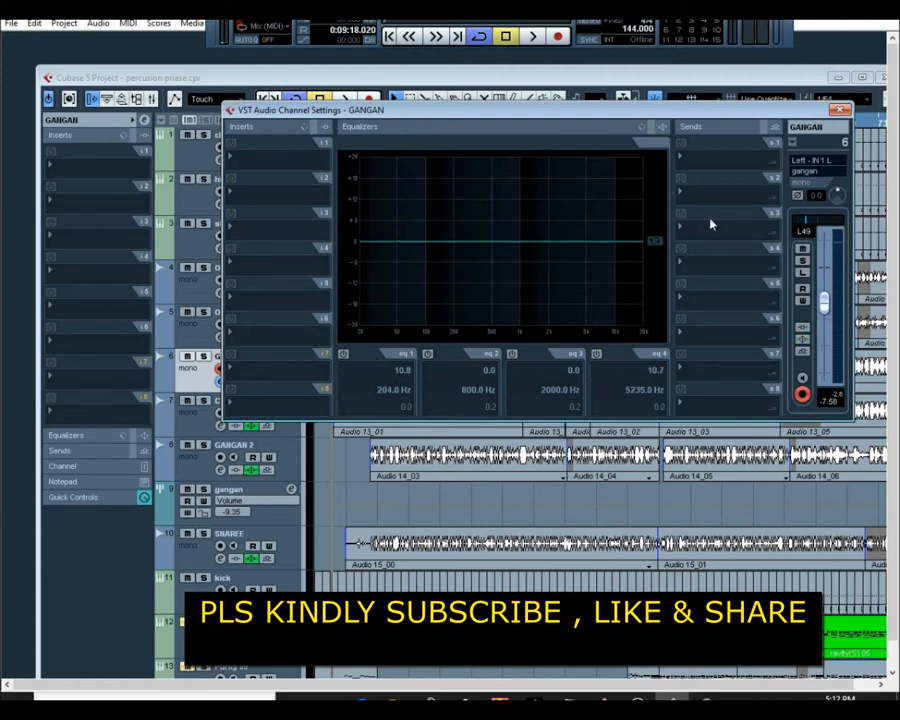
click(840, 110)
- Turn off equalizer bands 1 and 4 on the Copy of GANGAN and GANGAN 2 tracks
click(294, 418)
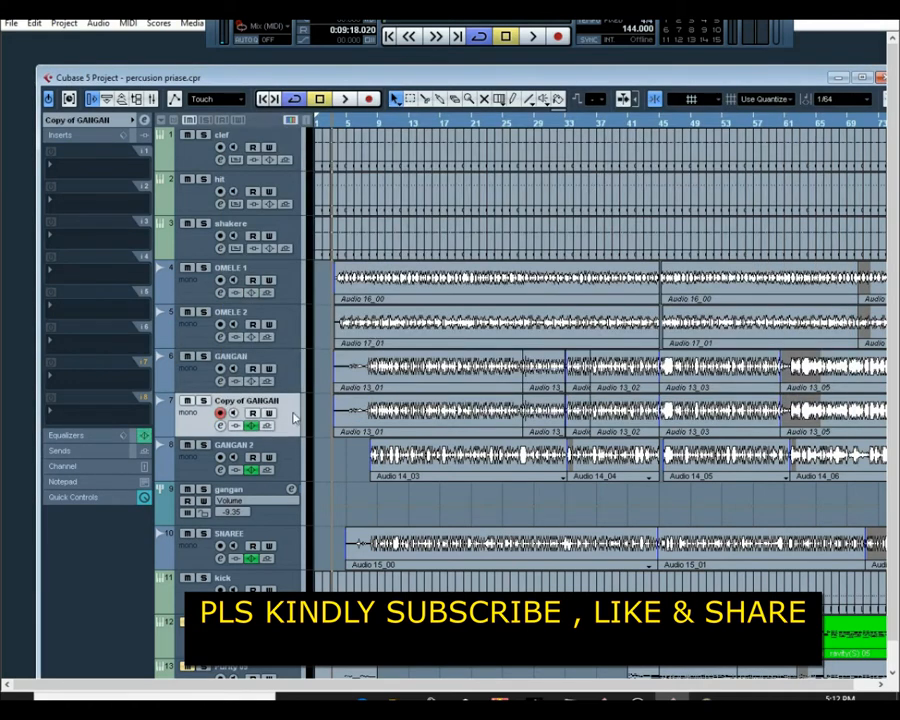
click(143, 121)
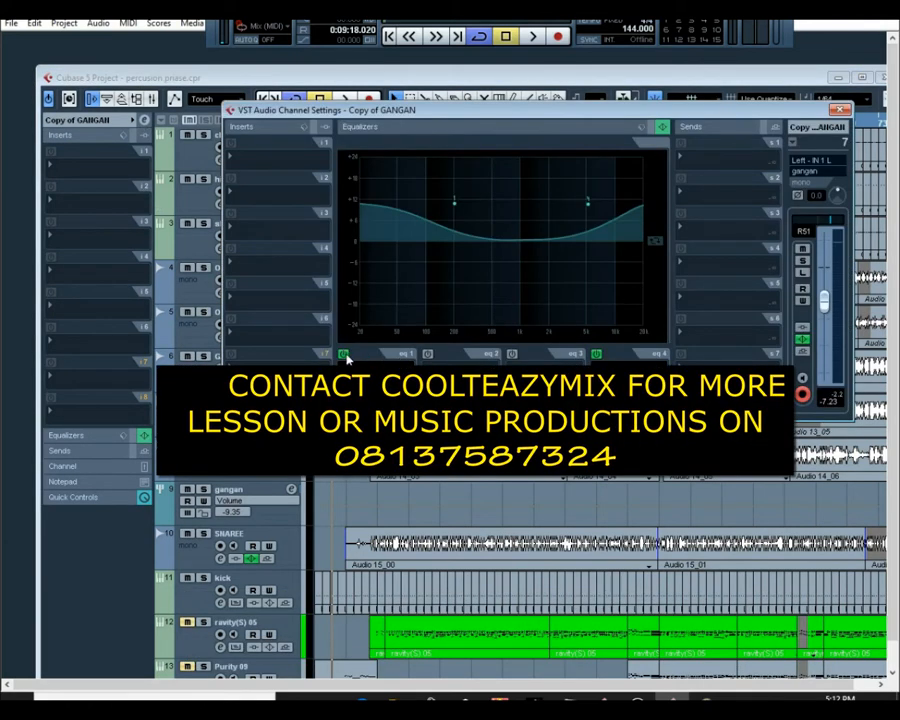
click(596, 354)
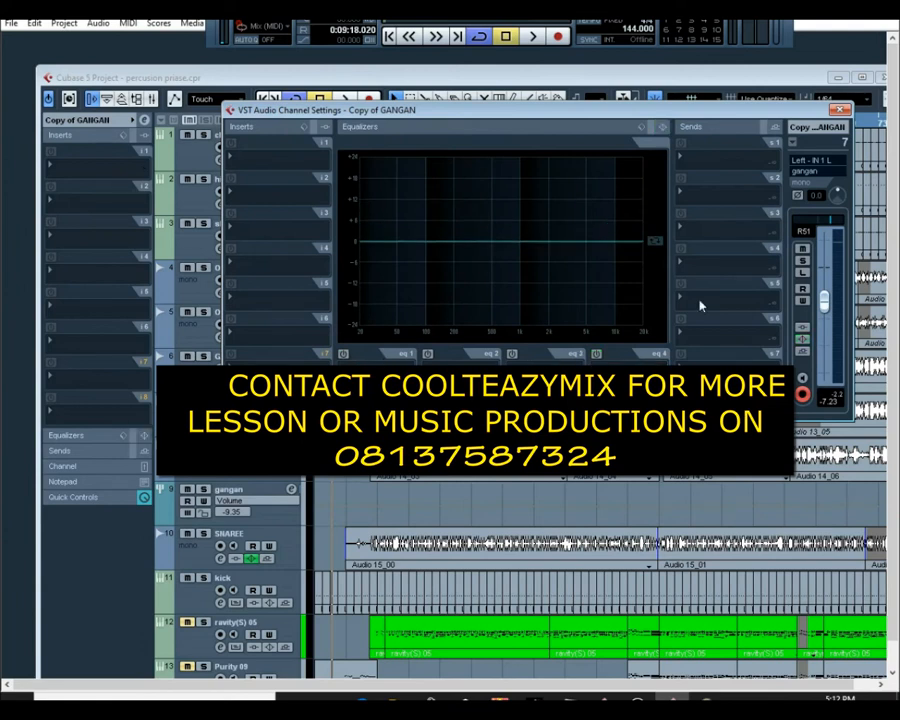
click(841, 111)
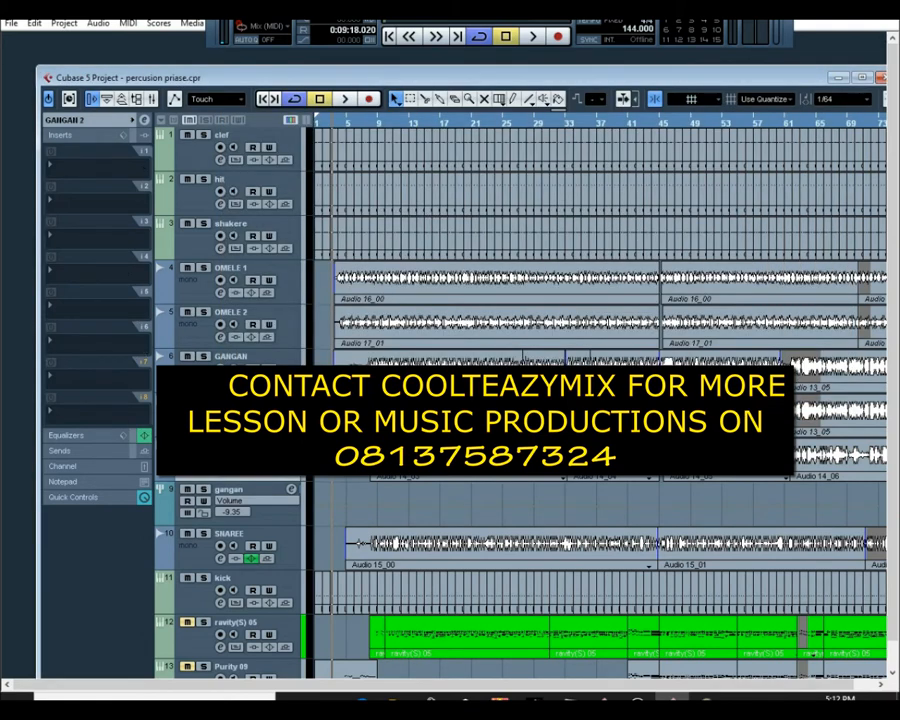
click(146, 122)
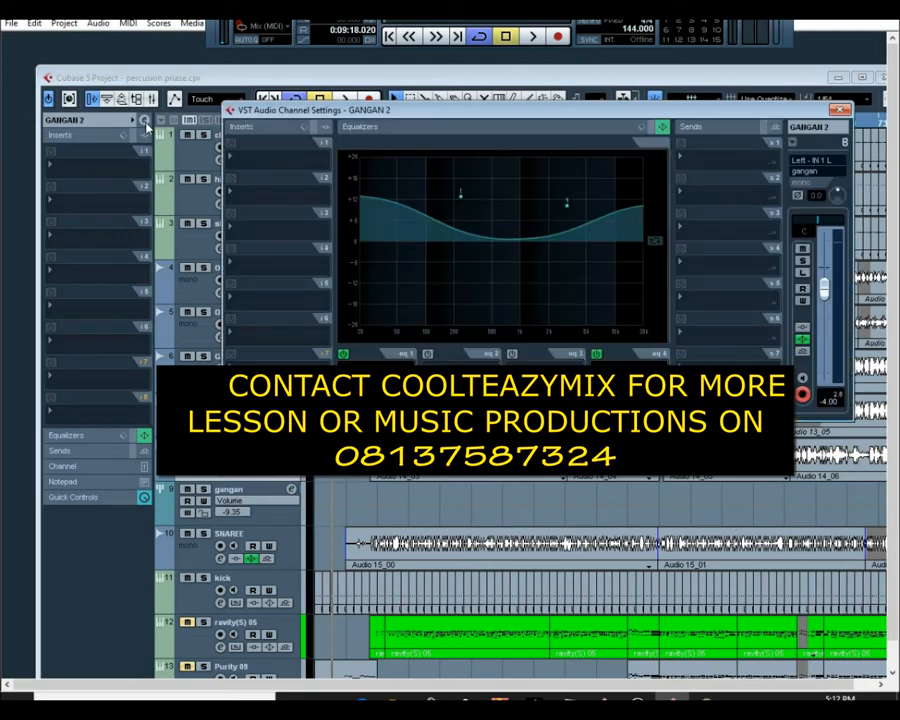
- Play back the full percussion arrangement without processing and stop it again
click(349, 102)
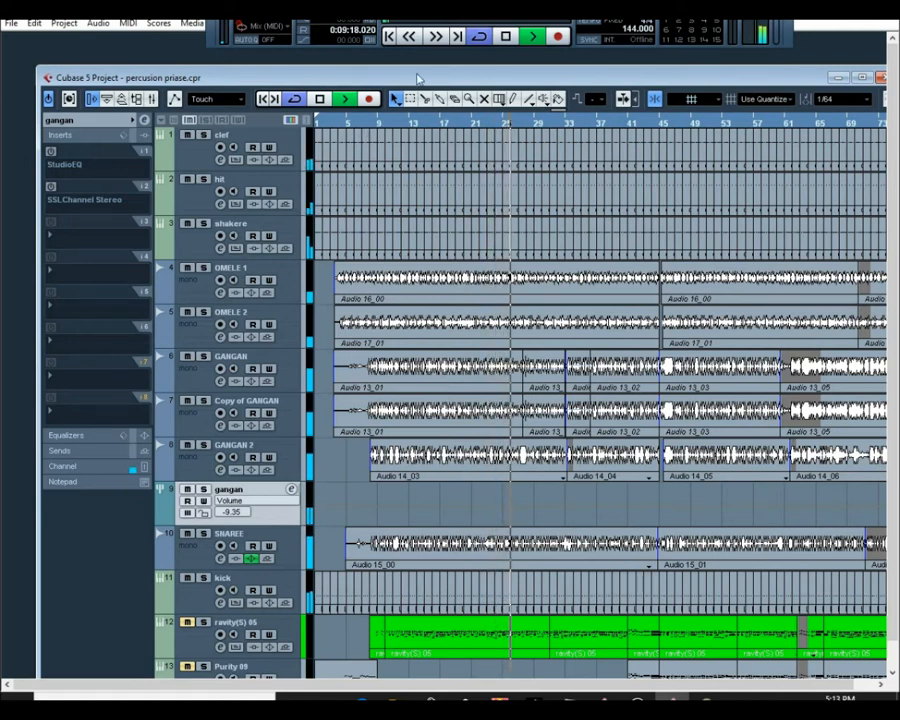
click(507, 36)
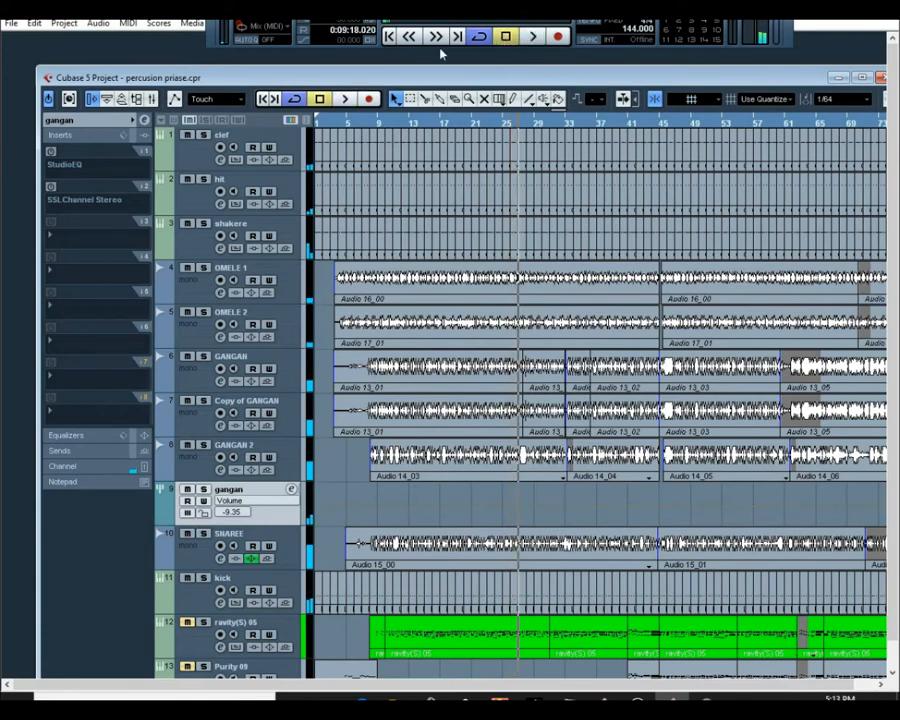
- Solo the clef track and set its volume to -11.55 during playback
click(206, 142)
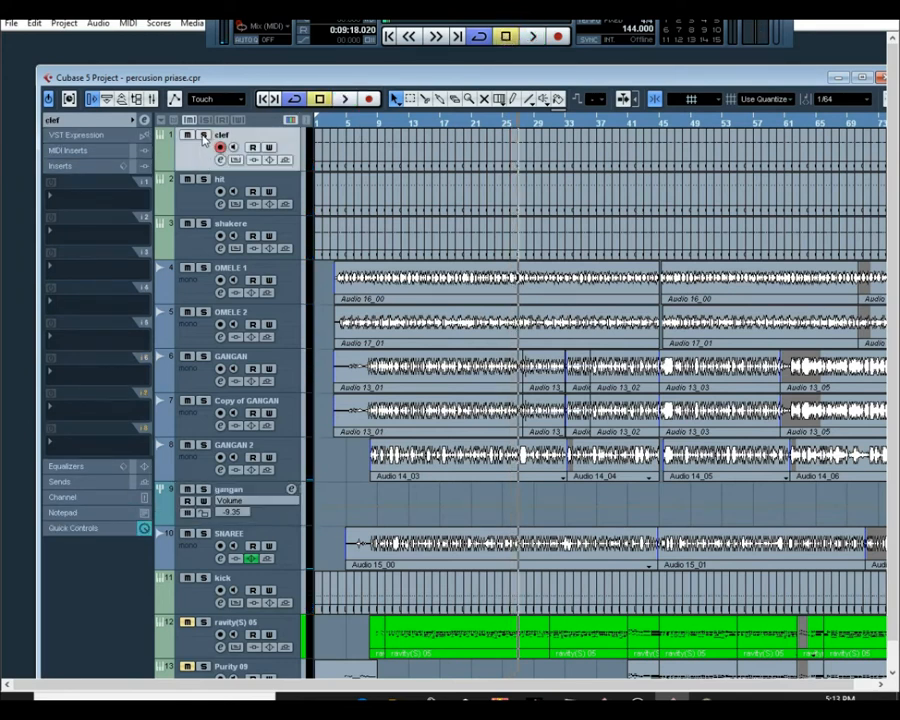
click(203, 136)
click(345, 99)
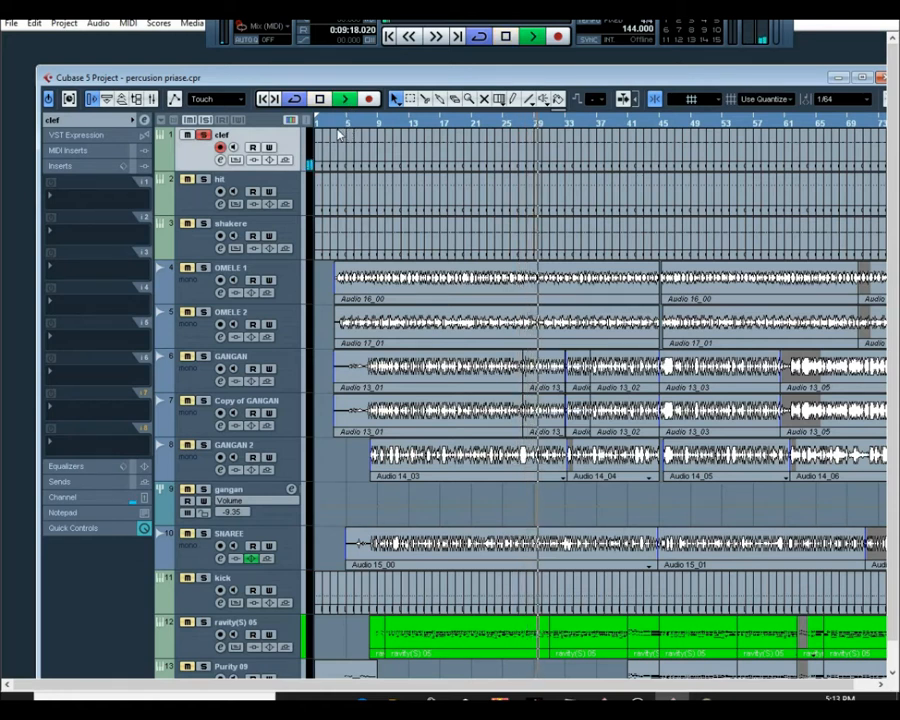
click(135, 121)
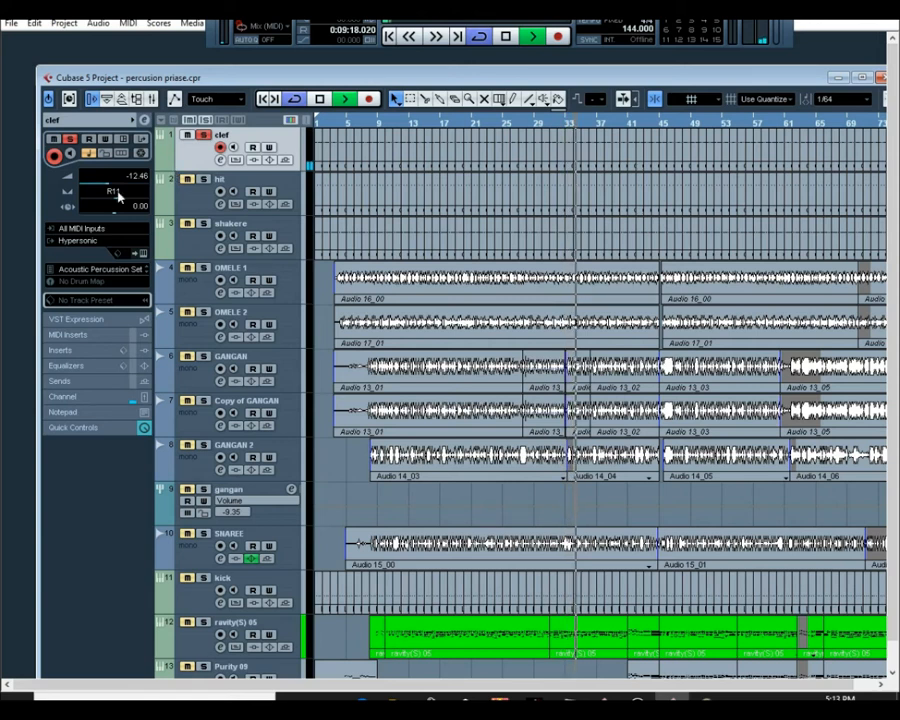
drag(110, 188, 113, 190)
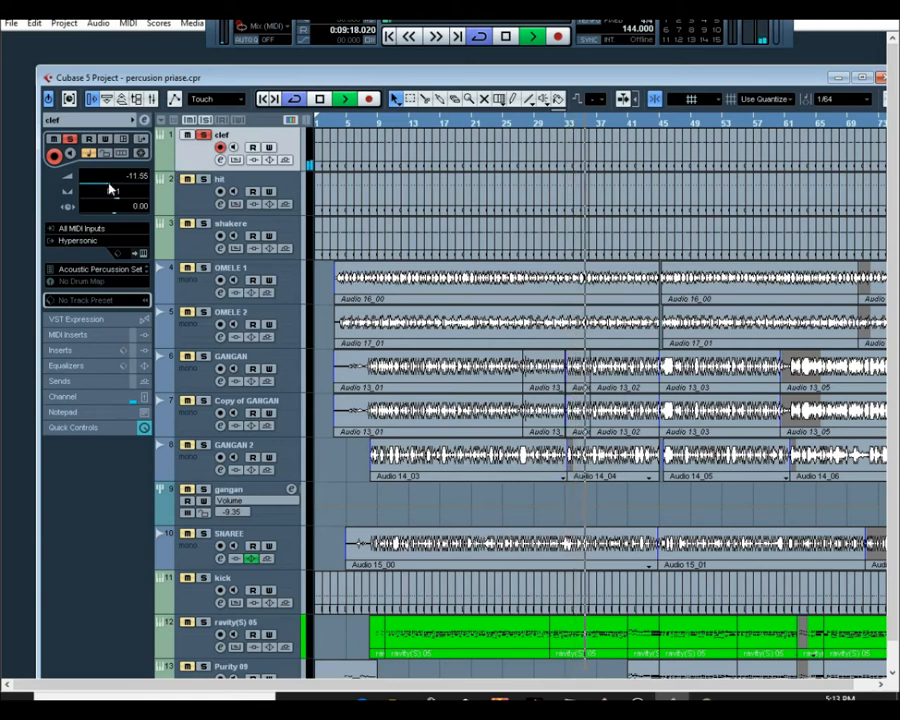
- Solo the hit and shakere tracks so they play together with the clef track
click(203, 181)
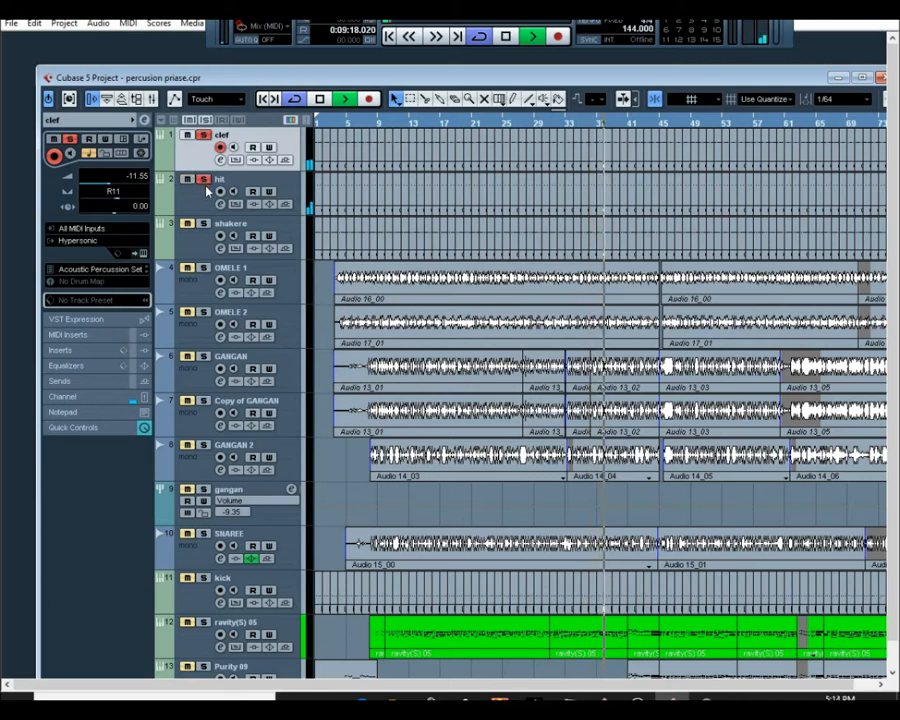
click(225, 190)
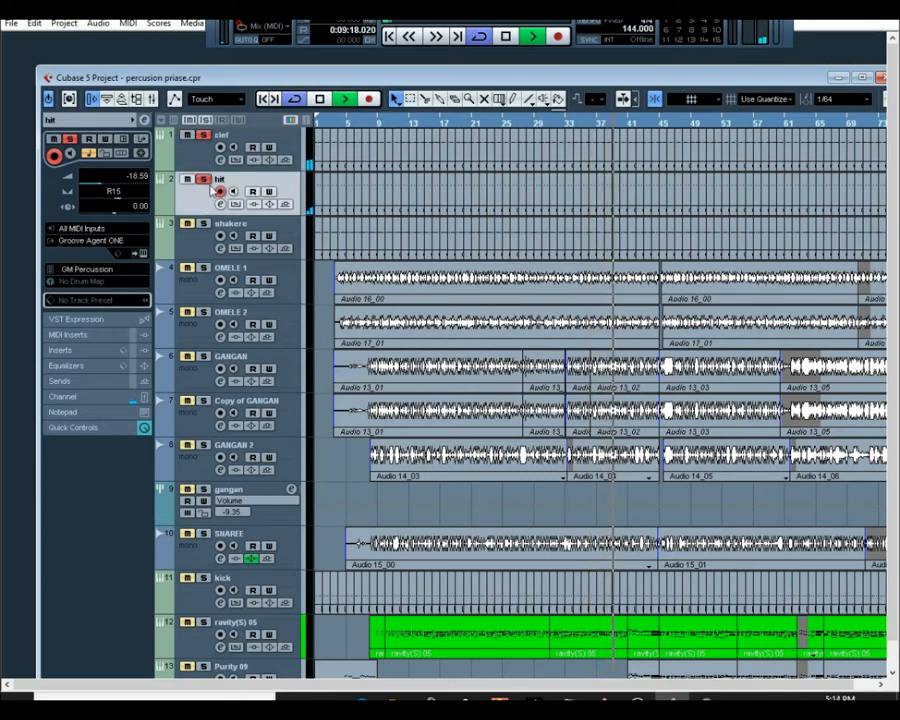
click(204, 225)
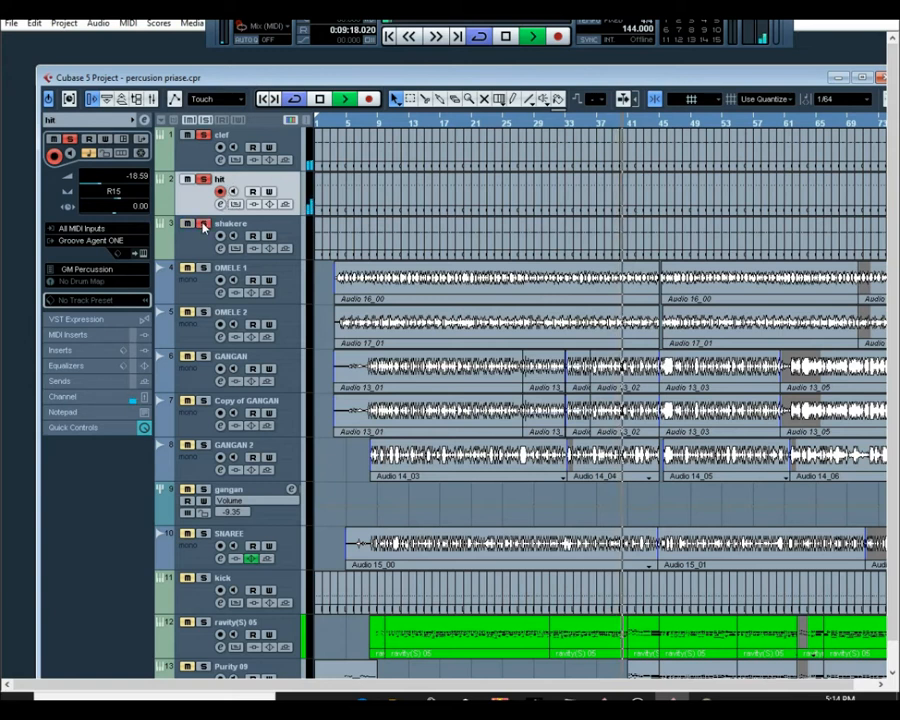
click(200, 247)
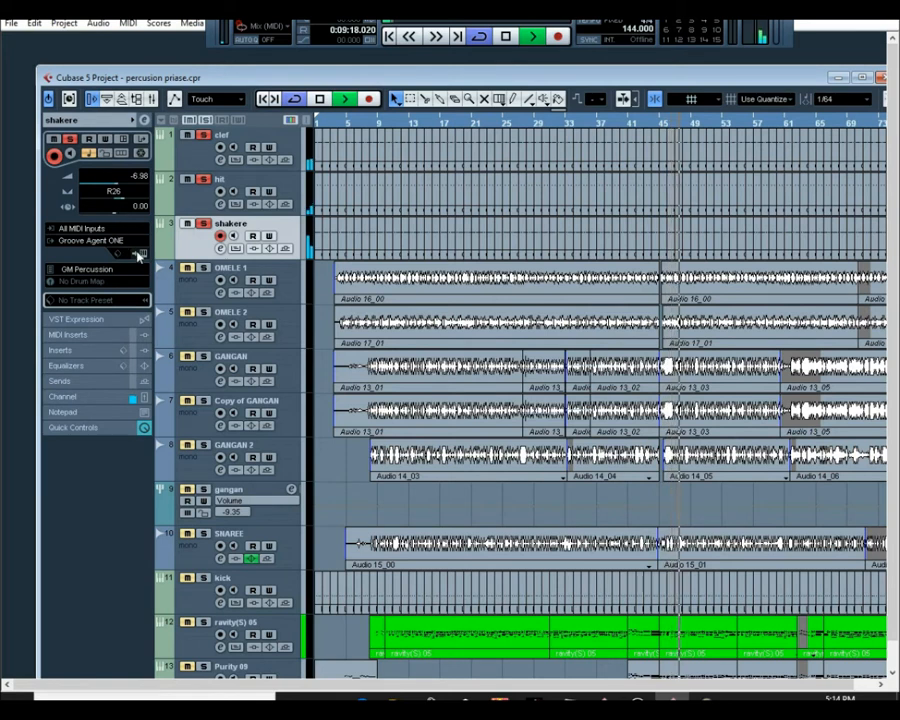
- View the shakere track's Groove Agent ONE instrument and its kit preset list, keeping GM Percussion loaded
drag(226, 86, 218, 70)
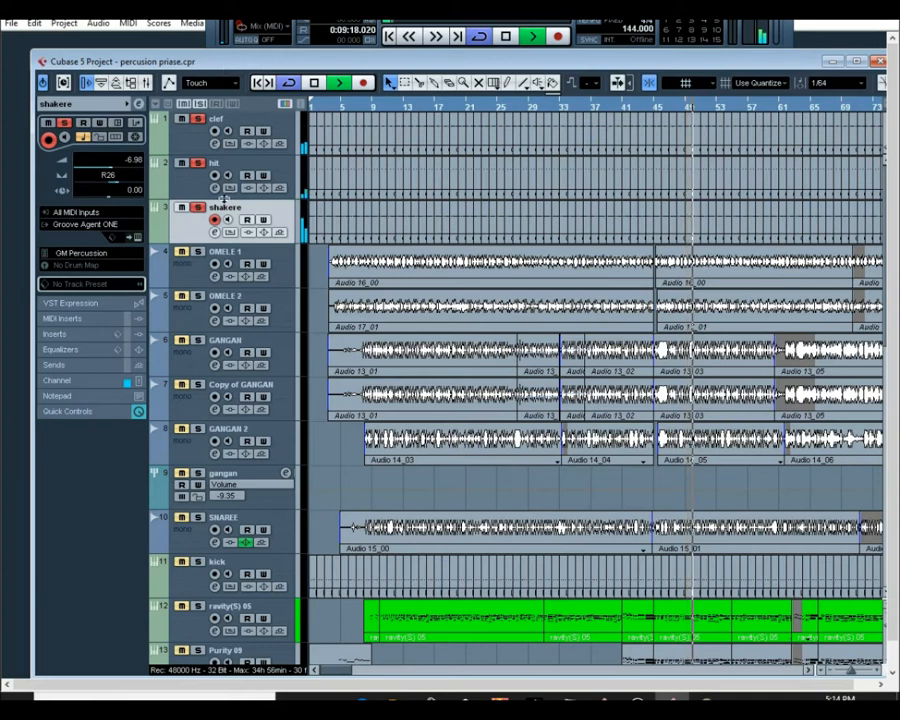
click(134, 236)
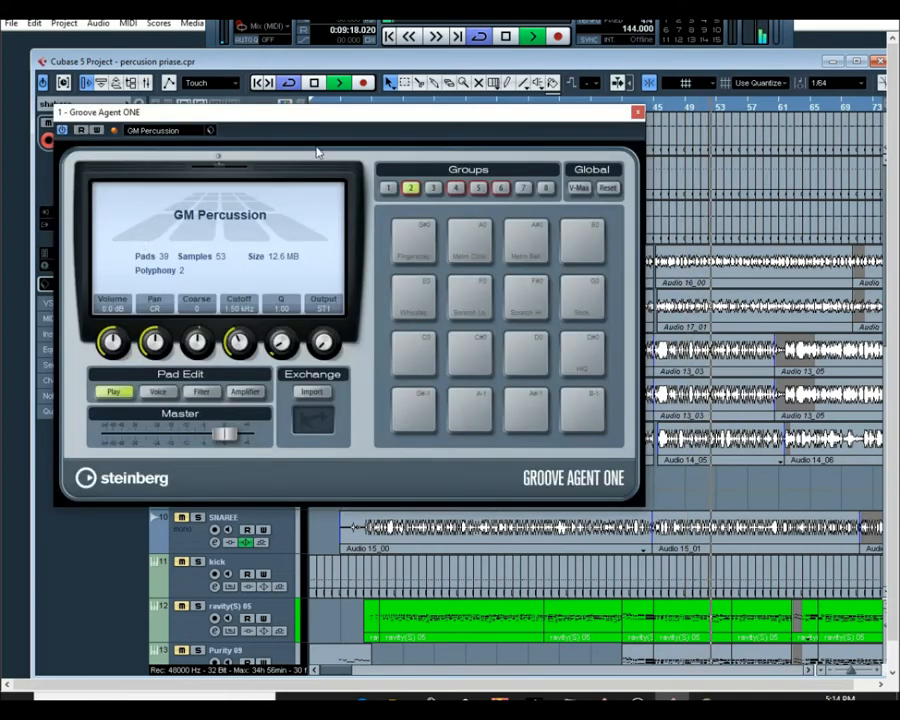
click(170, 133)
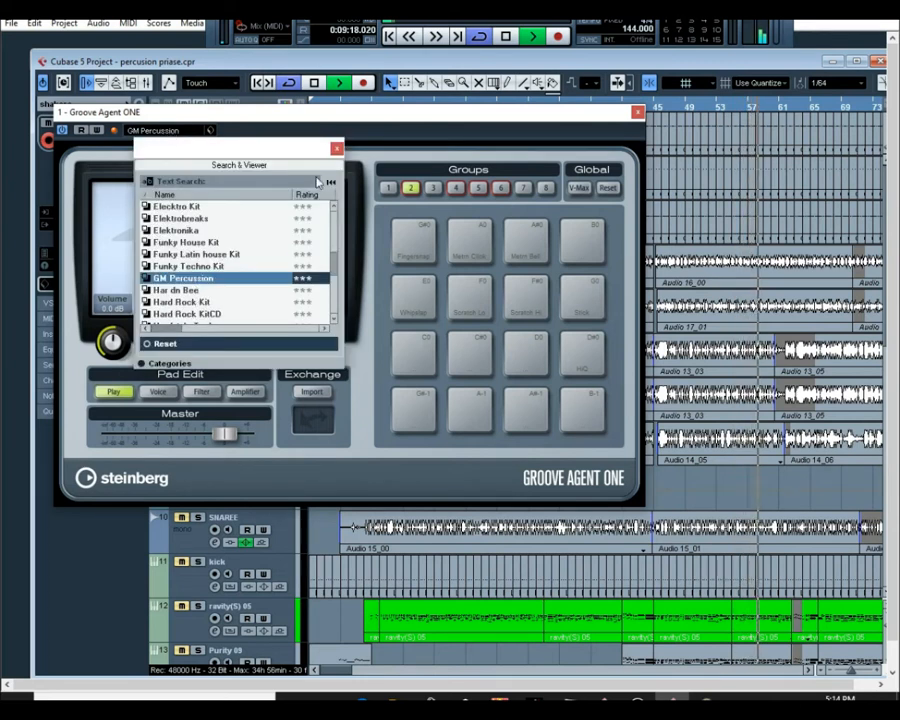
click(336, 150)
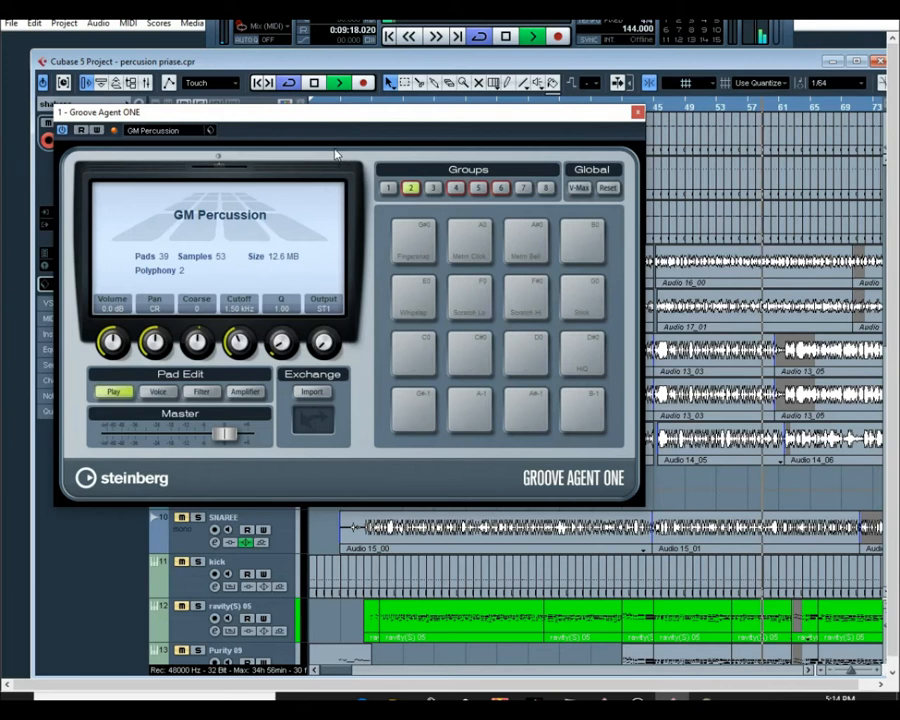
click(637, 111)
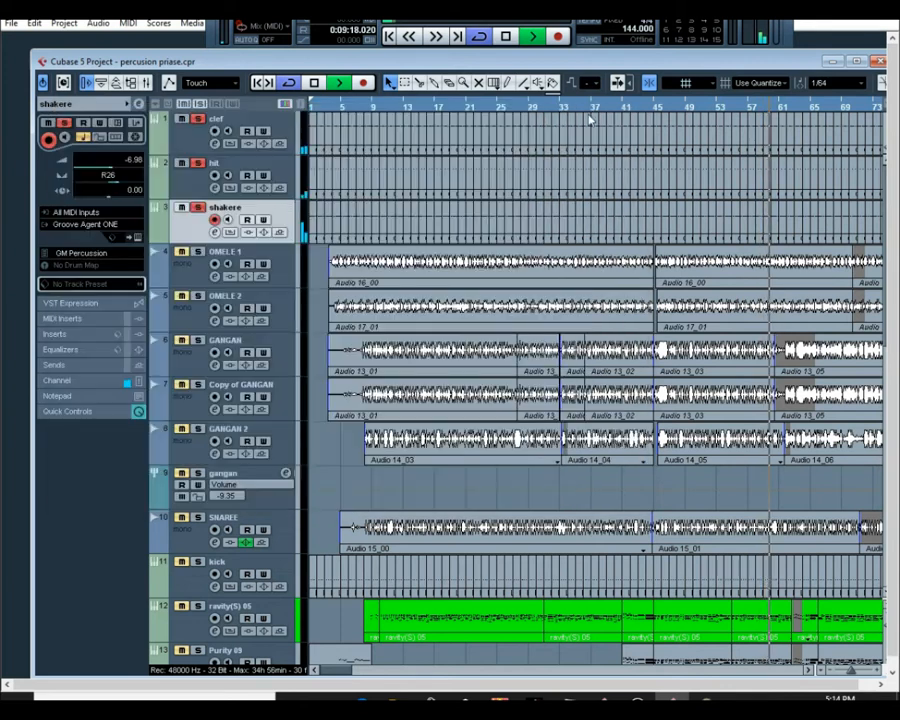
- Solo the OMELE 1 track and turn on equalizer bands 1 and 2 in its channel settings
click(205, 272)
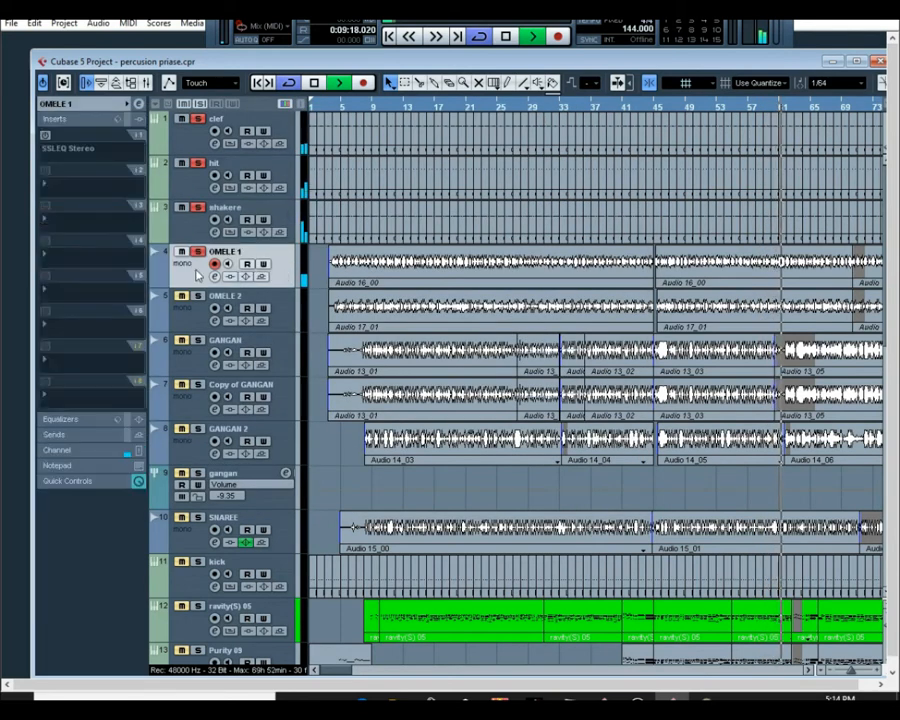
click(139, 104)
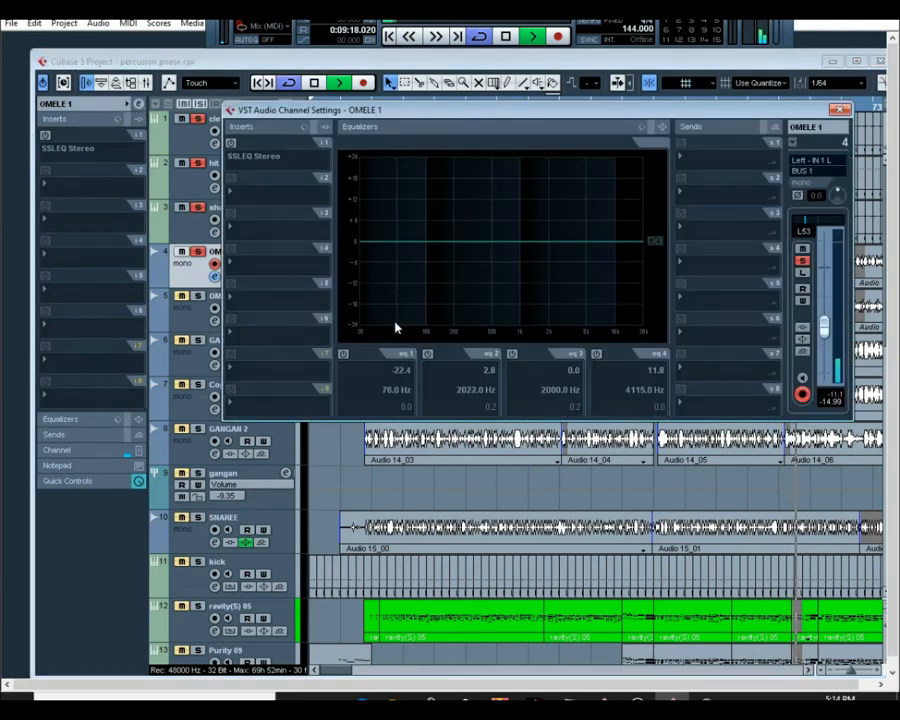
click(343, 355)
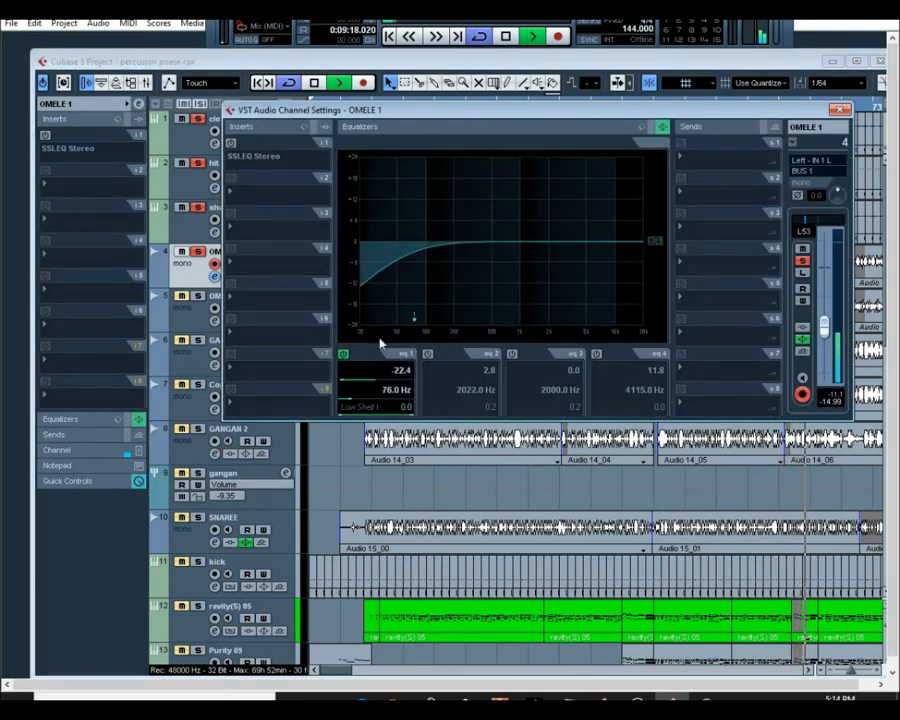
click(428, 355)
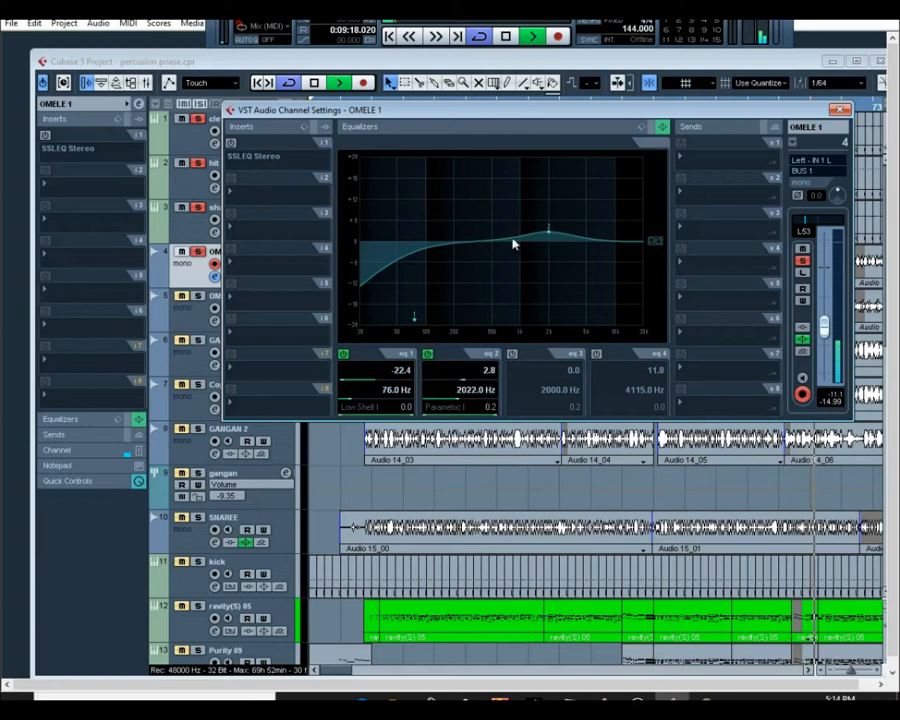
- Set OMELE 1's equalizer band 1 to High Pass I at 20 Hz and cut band 2 to about -7.0 at 533 Hz
drag(548, 232, 494, 287)
drag(418, 321, 413, 305)
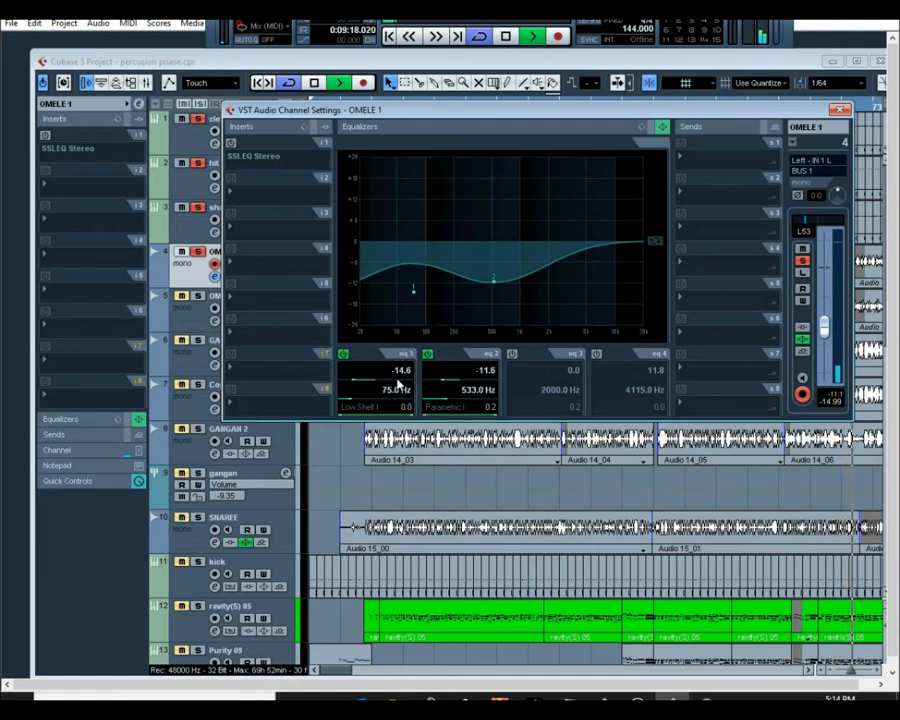
click(378, 407)
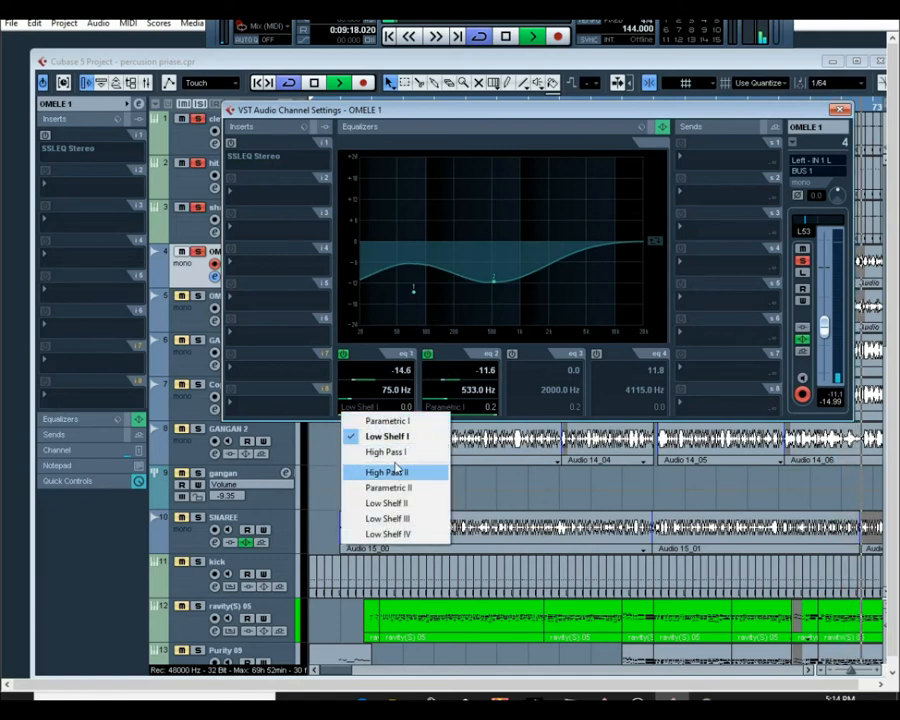
click(387, 452)
drag(412, 293, 358, 245)
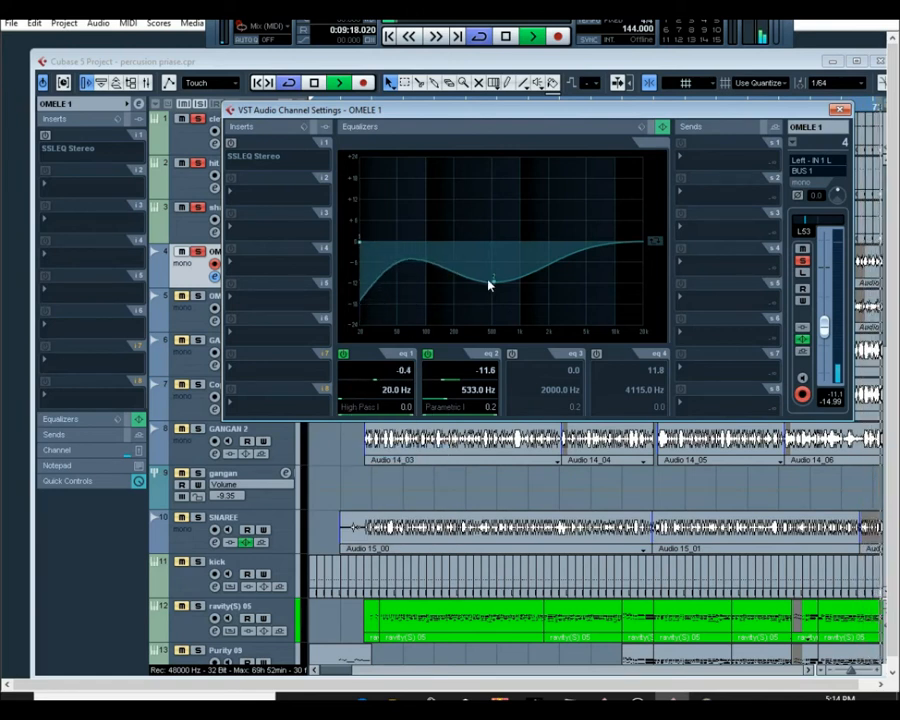
drag(488, 282, 490, 270)
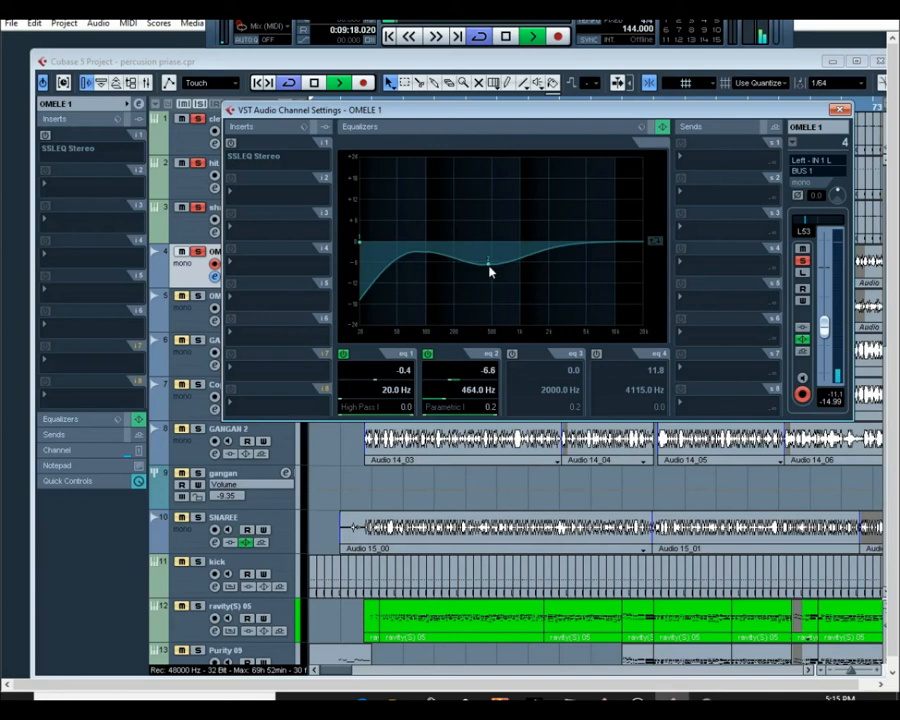
drag(499, 275, 487, 266)
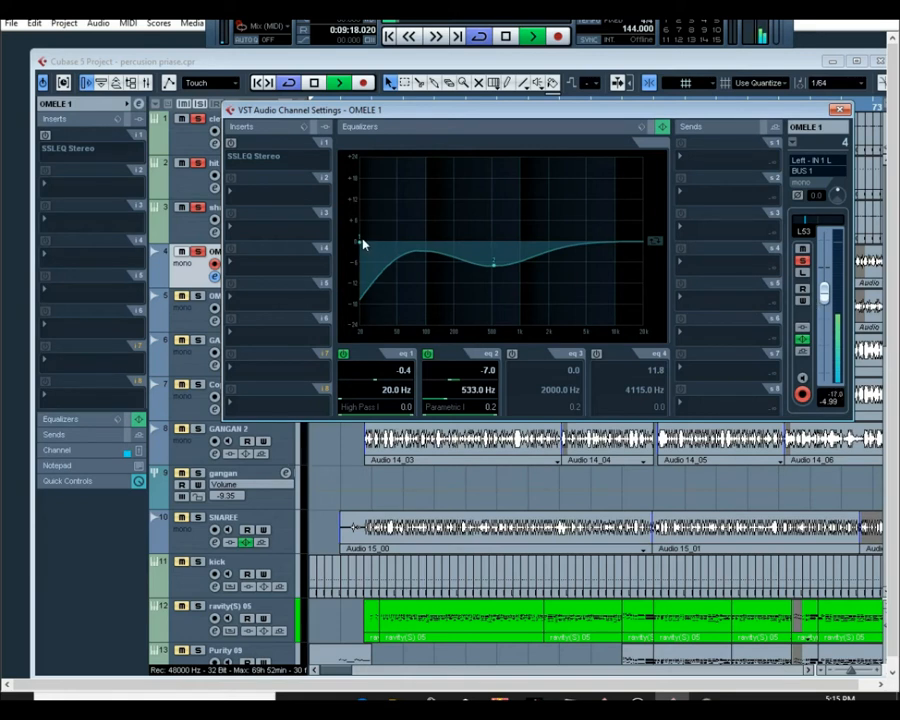
- Move OMELE 1's high pass to 42 Hz and band 2 to -5.8 at 632 Hz, and set the channel volume to -4.10
drag(358, 241, 356, 232)
drag(492, 268, 498, 267)
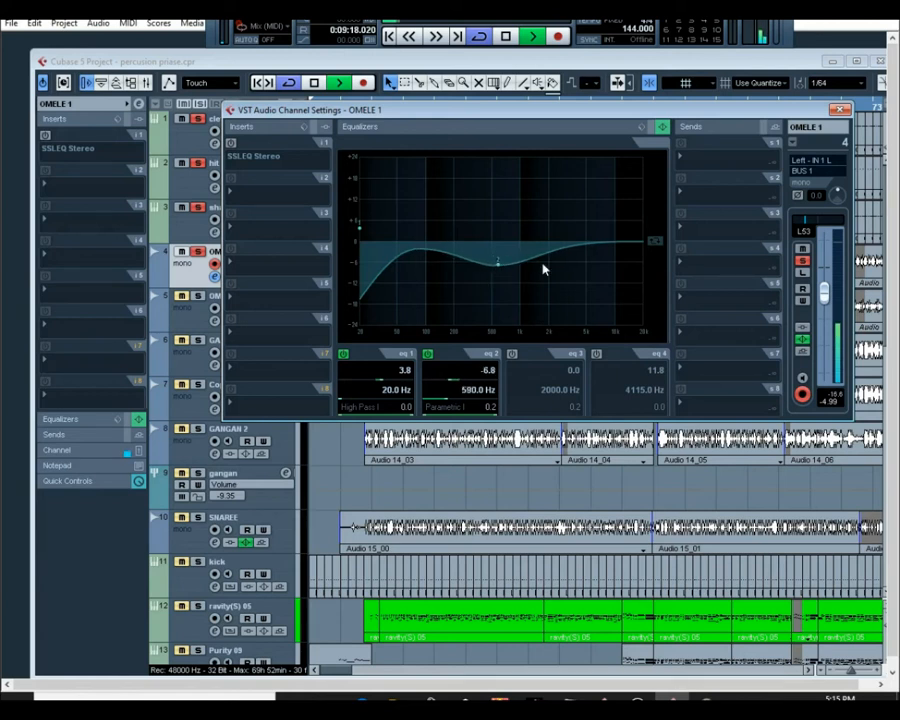
drag(505, 267, 494, 266)
drag(364, 232, 379, 229)
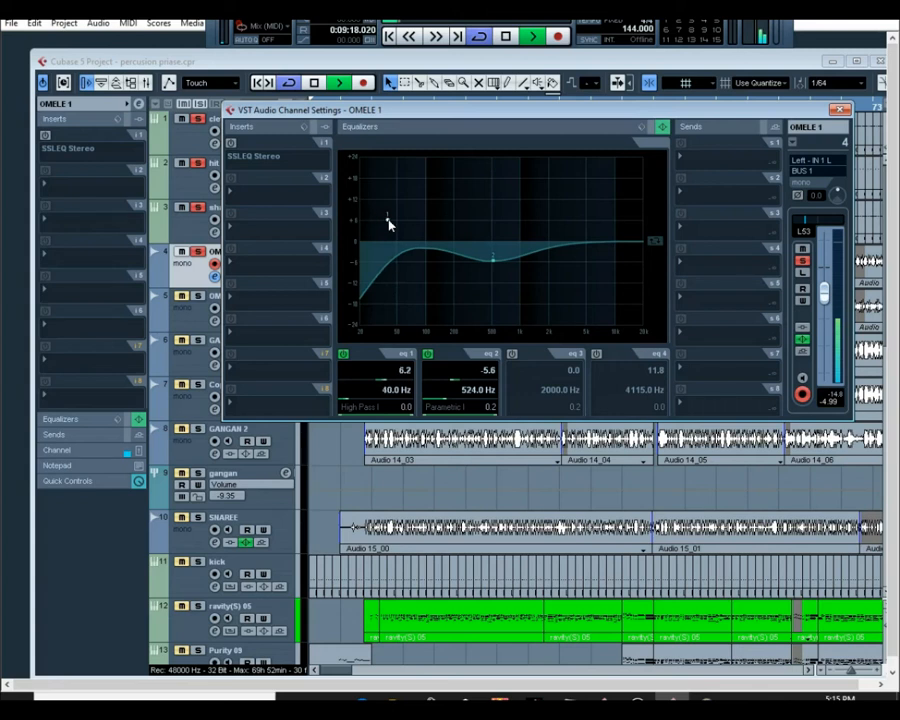
drag(496, 259, 502, 259)
drag(822, 296, 821, 291)
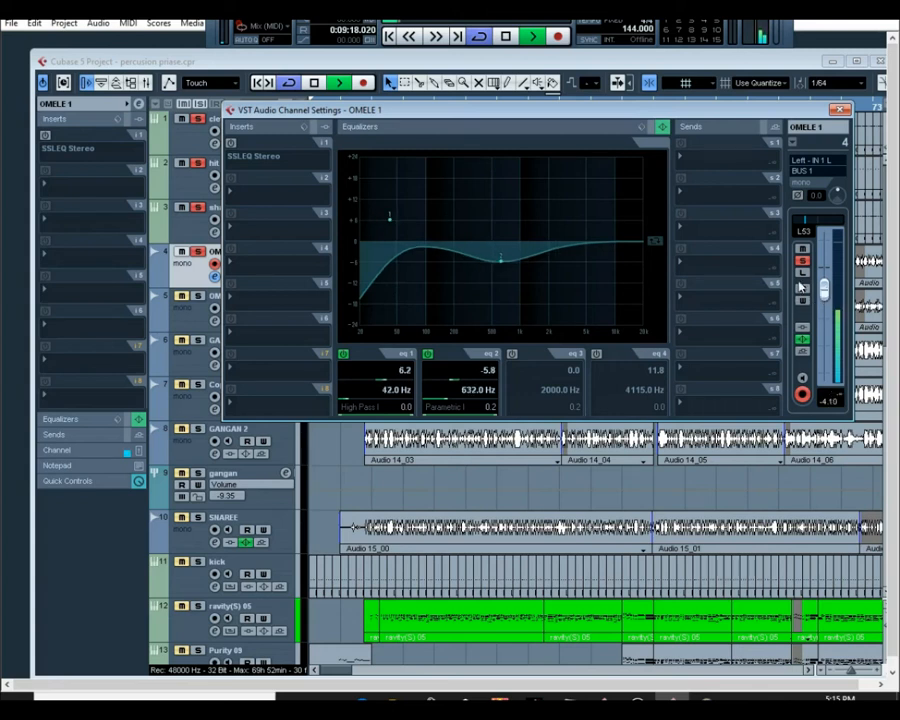
- Raise OMELE 1's high pass to 103 Hz, set band 2 to -6.0 at 688 Hz, and close the channel settings
drag(390, 215, 428, 208)
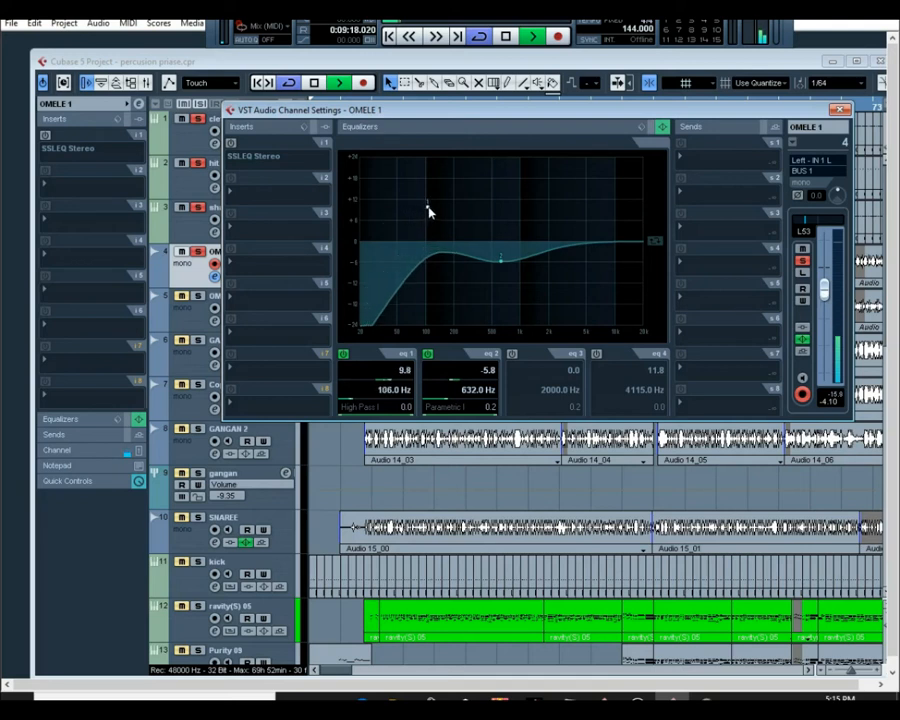
drag(500, 263, 504, 264)
drag(432, 210, 428, 202)
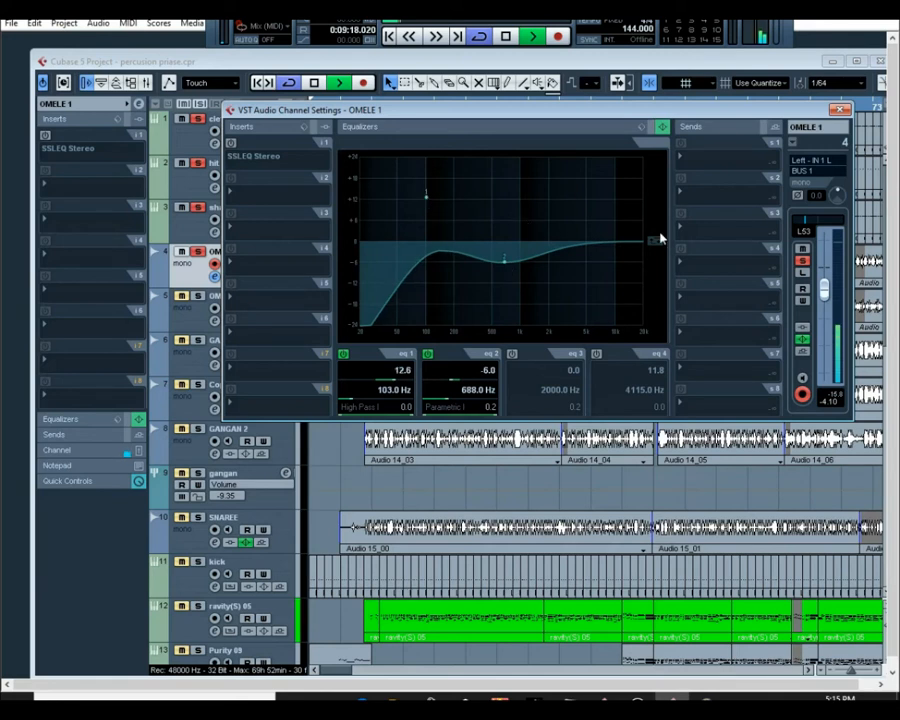
click(840, 111)
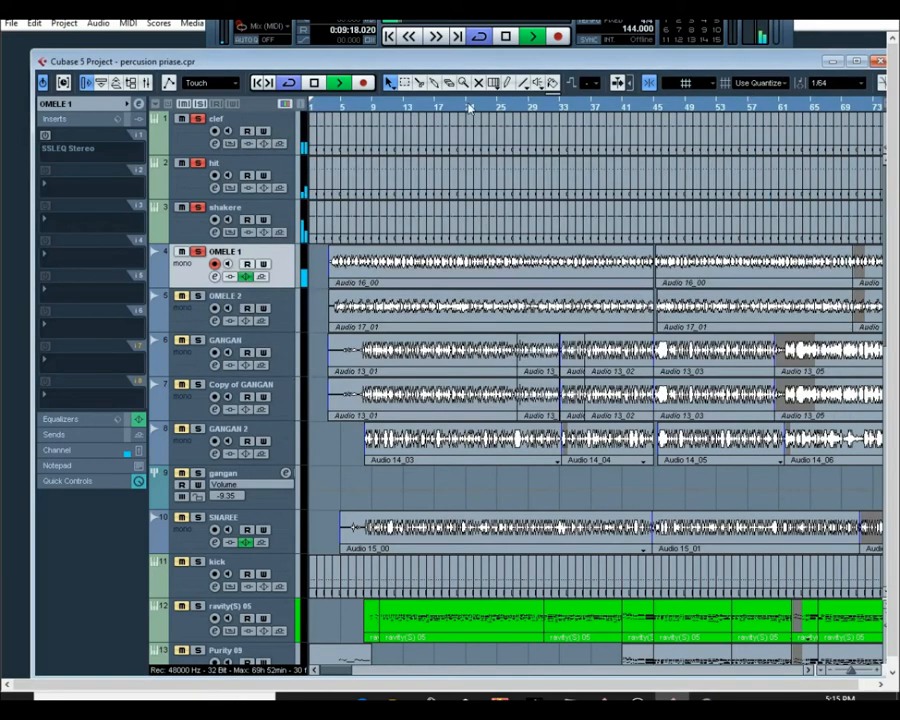
- Solo the OMELE 2 track and enable its equalizer band 1 as High Pass I
click(200, 314)
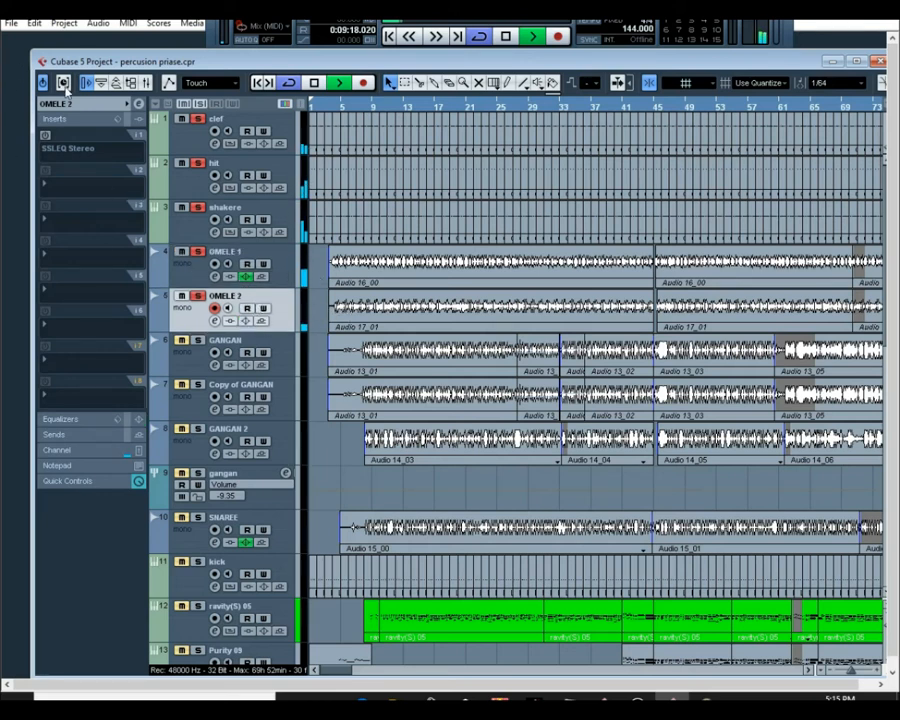
click(139, 105)
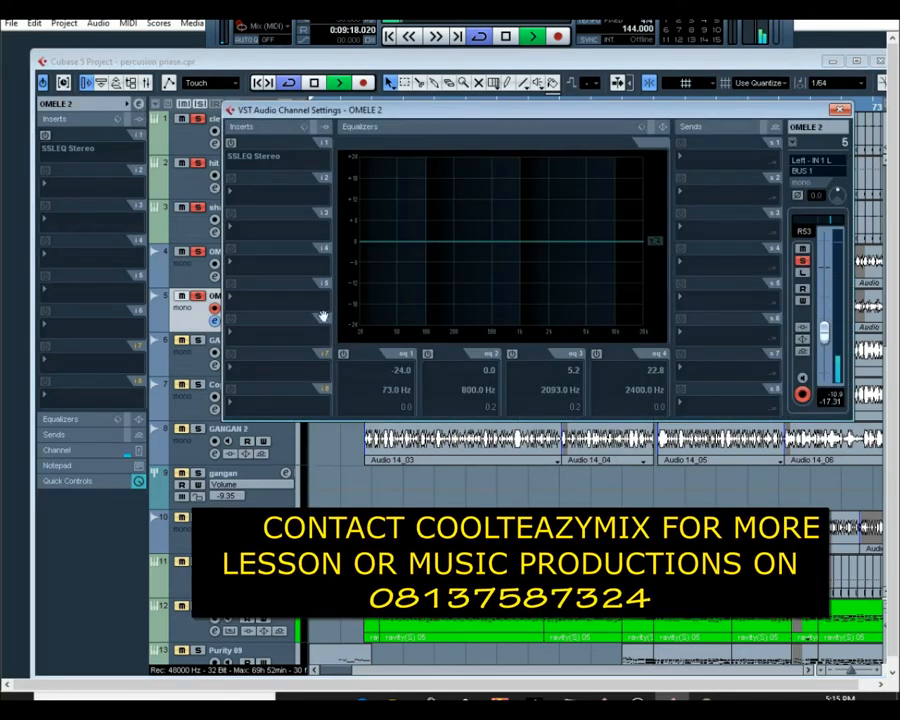
click(343, 354)
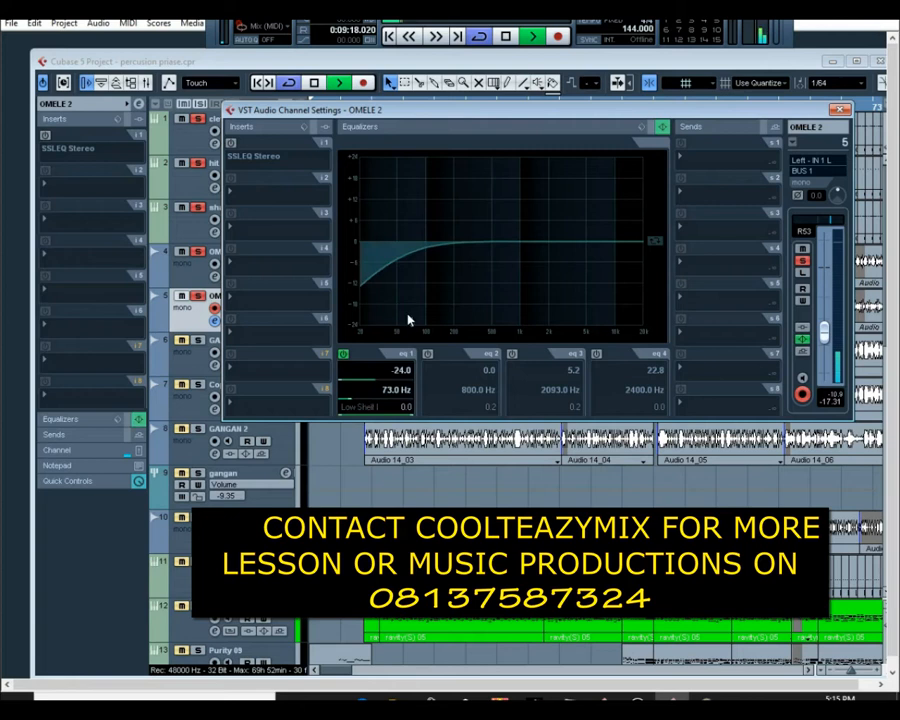
click(382, 405)
click(382, 452)
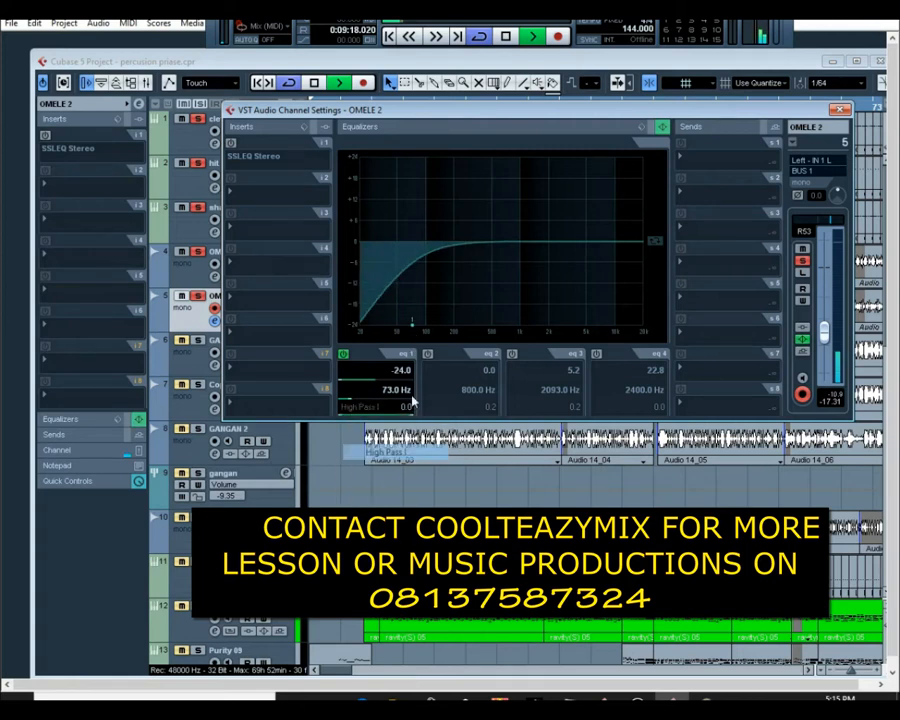
- Set OMELE 2's high pass to 101 Hz and add a band 2 cut of -4.0 at 412 Hz
click(412, 321)
drag(422, 323, 498, 272)
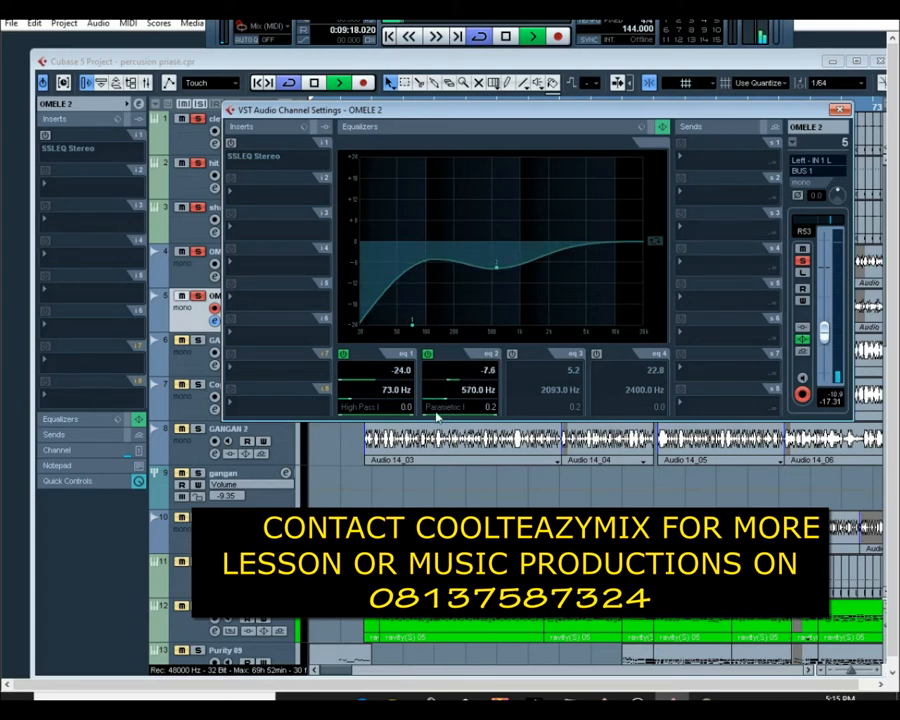
drag(412, 325, 421, 325)
drag(493, 267, 484, 257)
drag(418, 325, 426, 324)
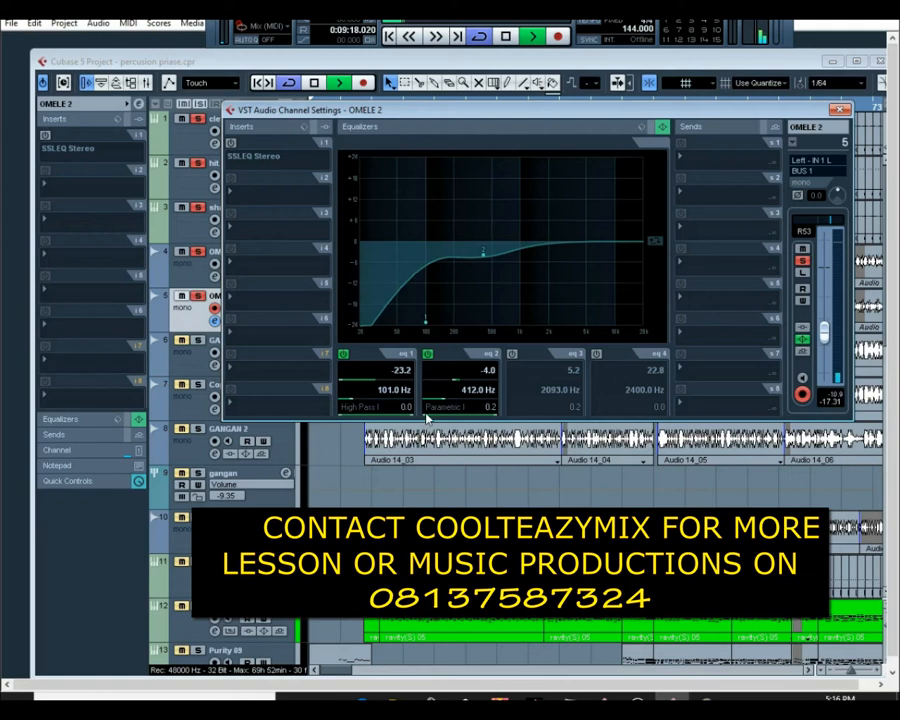
- Change OMELE 2's band 2 to -7.6 at 763 Hz with a Q of 0.7, and set the channel volume to -8.03
mouse_move(425, 414)
mouse_down()
mouse_move(411, 411)
mouse_move(428, 412)
mouse_up()
drag(482, 252, 510, 272)
drag(818, 341, 822, 311)
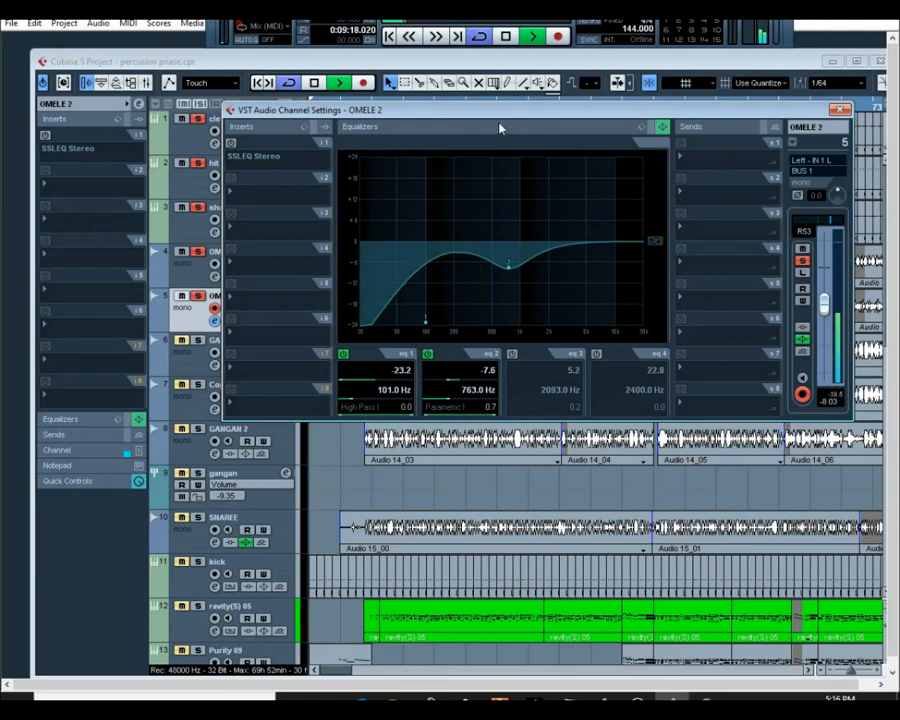
click(841, 110)
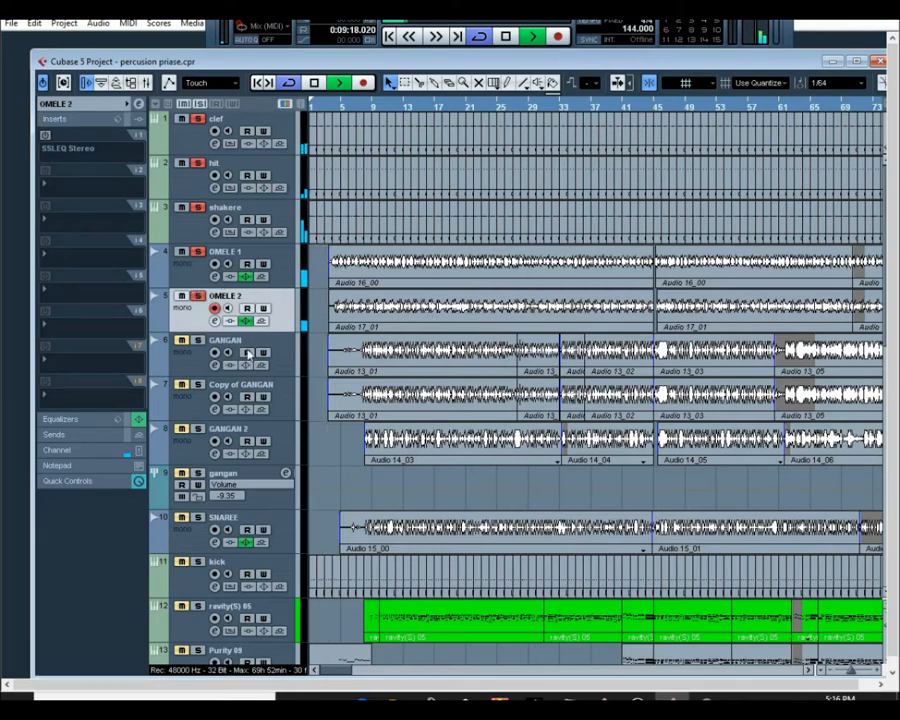
click(191, 367)
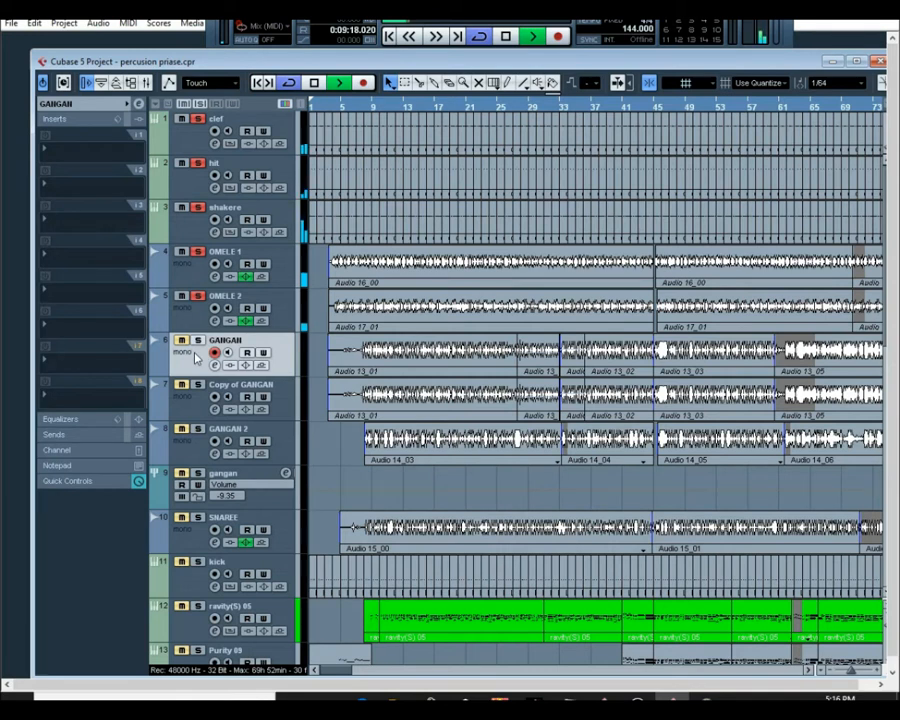
click(278, 266)
click(278, 311)
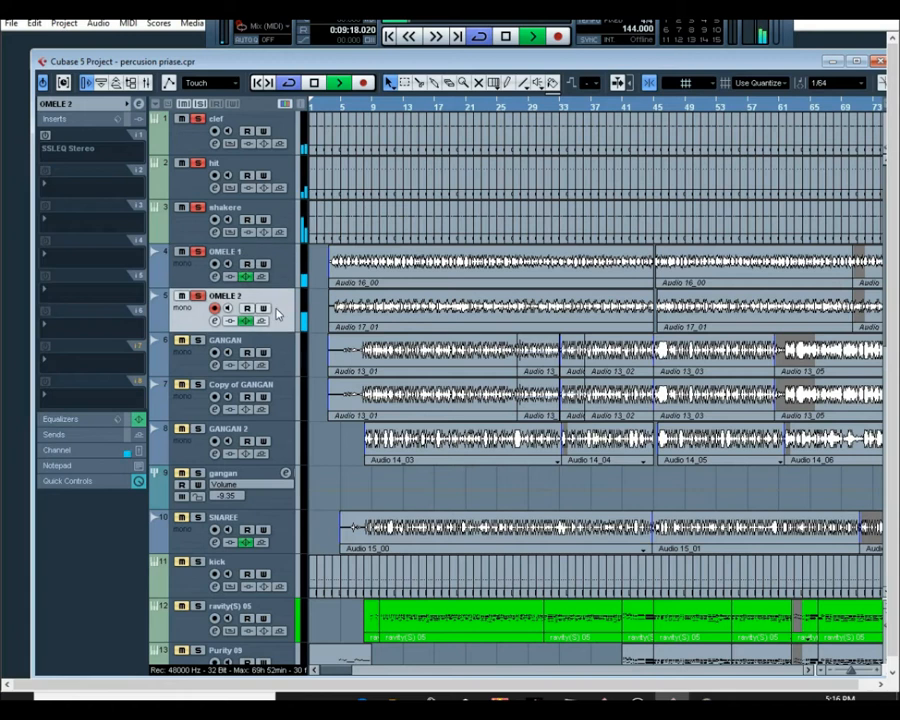
click(195, 278)
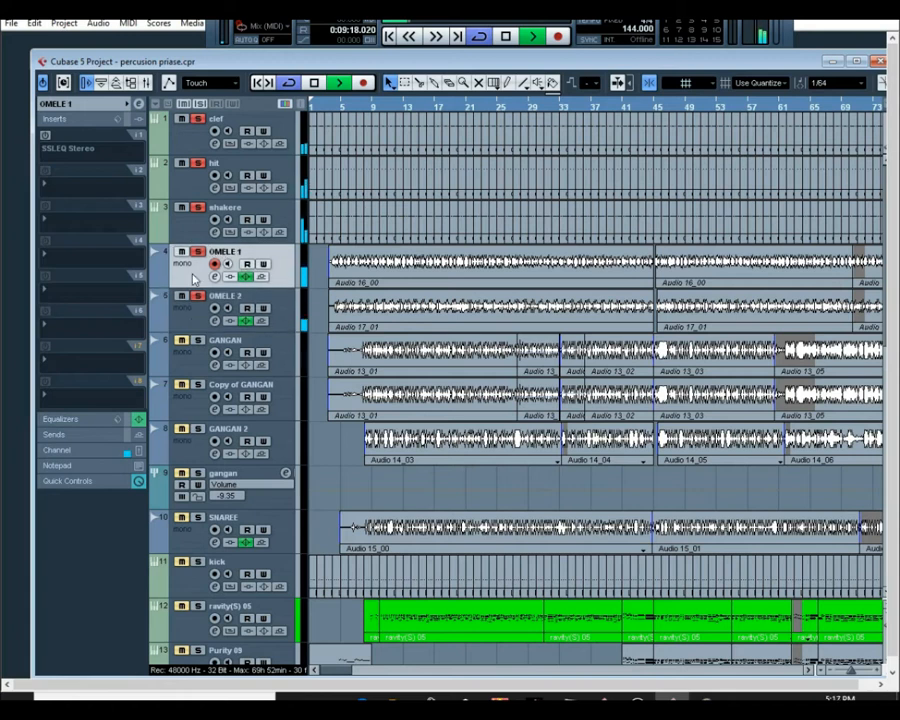
- Review the channel pan of OMELE 1 and OMELE 2, and solo the GANGAN track
click(113, 106)
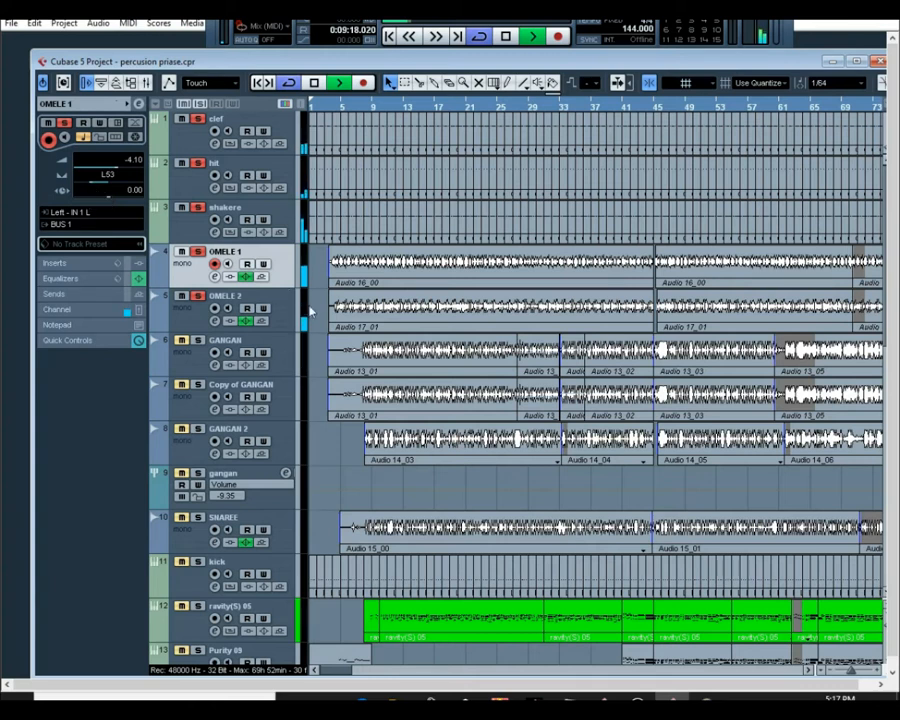
click(256, 305)
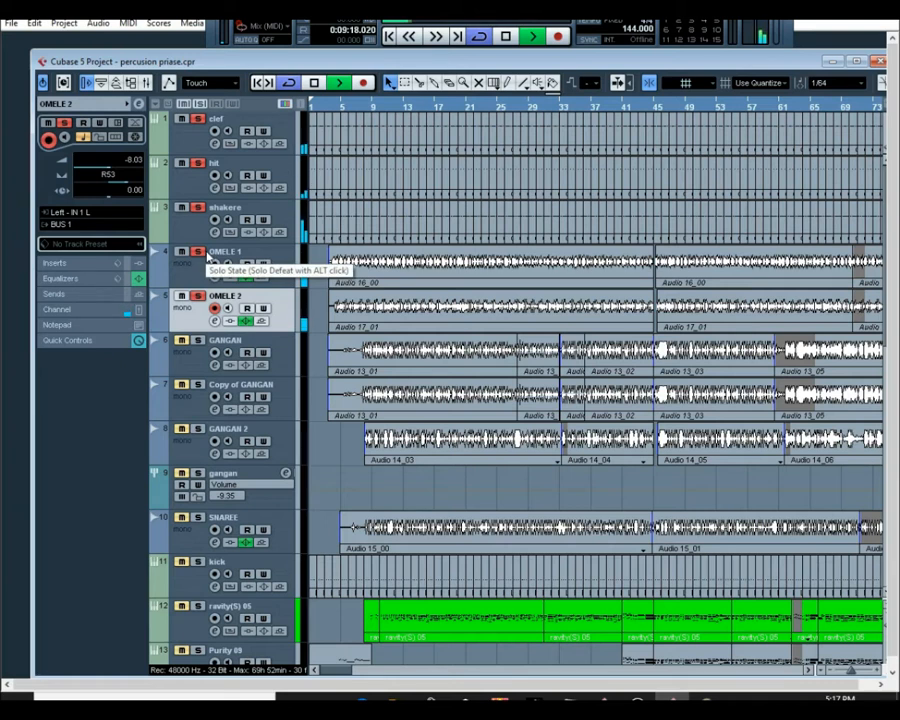
click(282, 360)
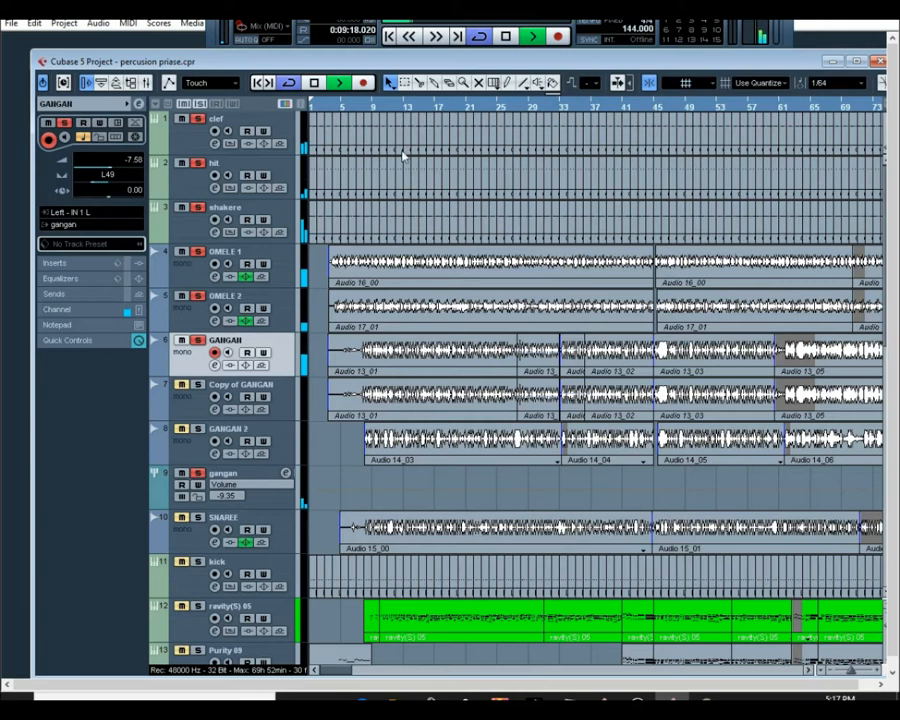
- Split GANGAN's first Audio 13_01 event near bar 8 and loop playback over the part after the cut
click(378, 360)
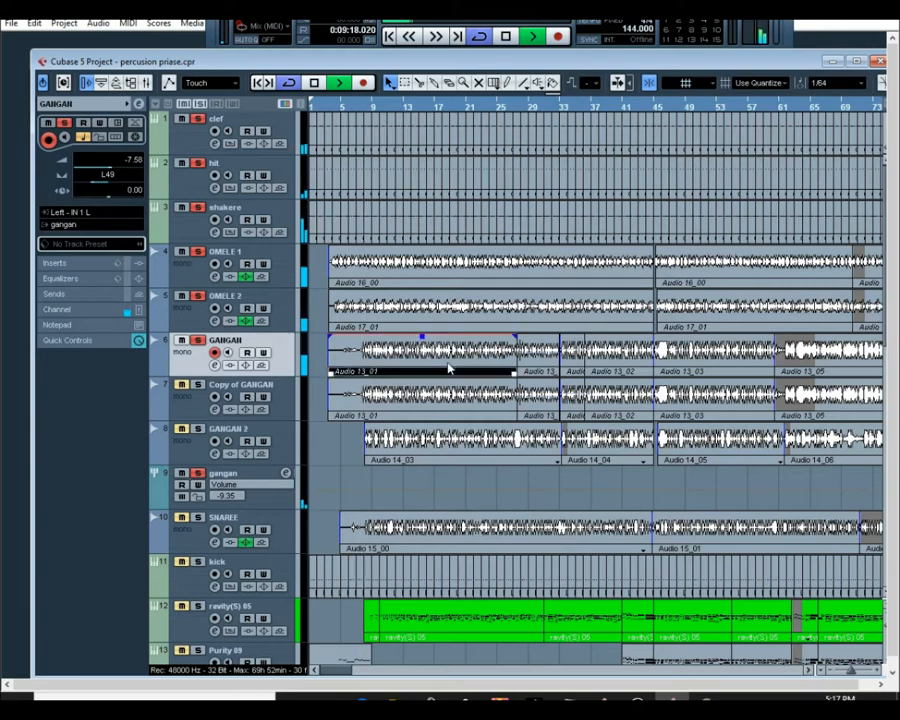
right_click(378, 362)
click(411, 364)
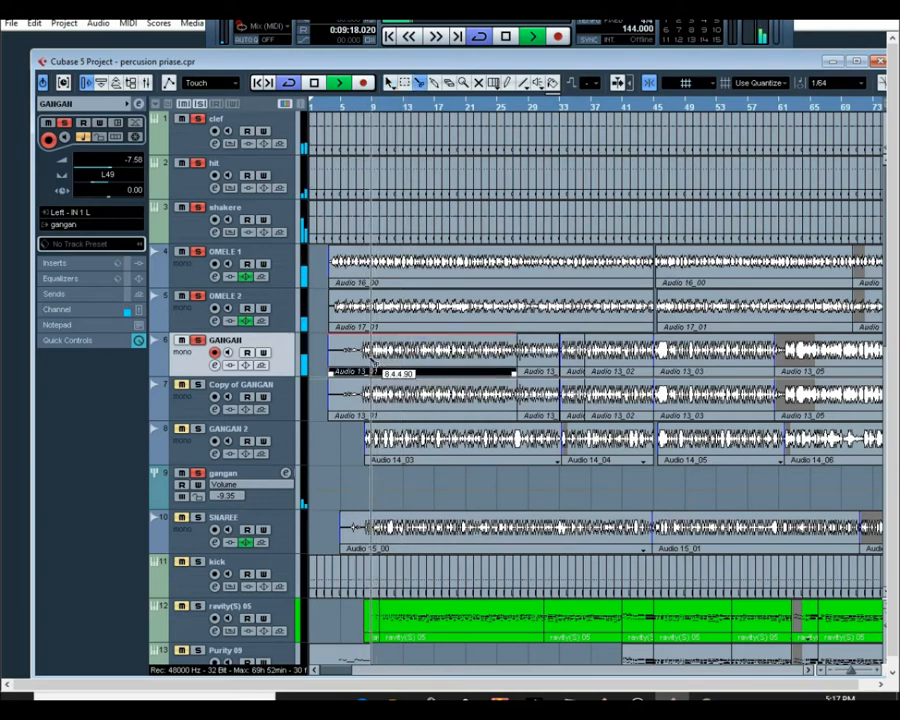
click(362, 366)
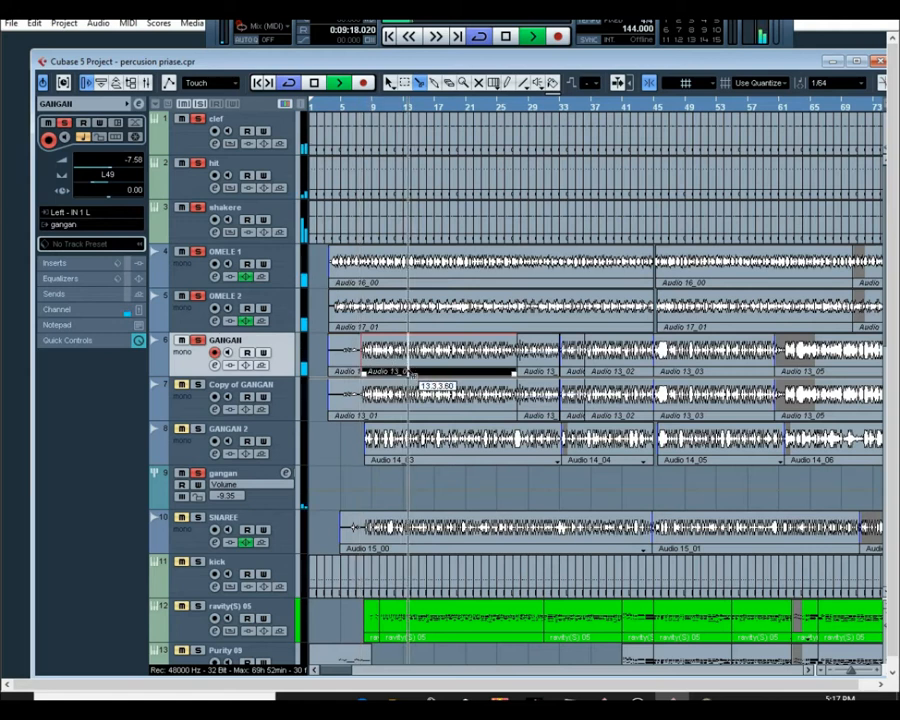
right_click(409, 373)
click(409, 374)
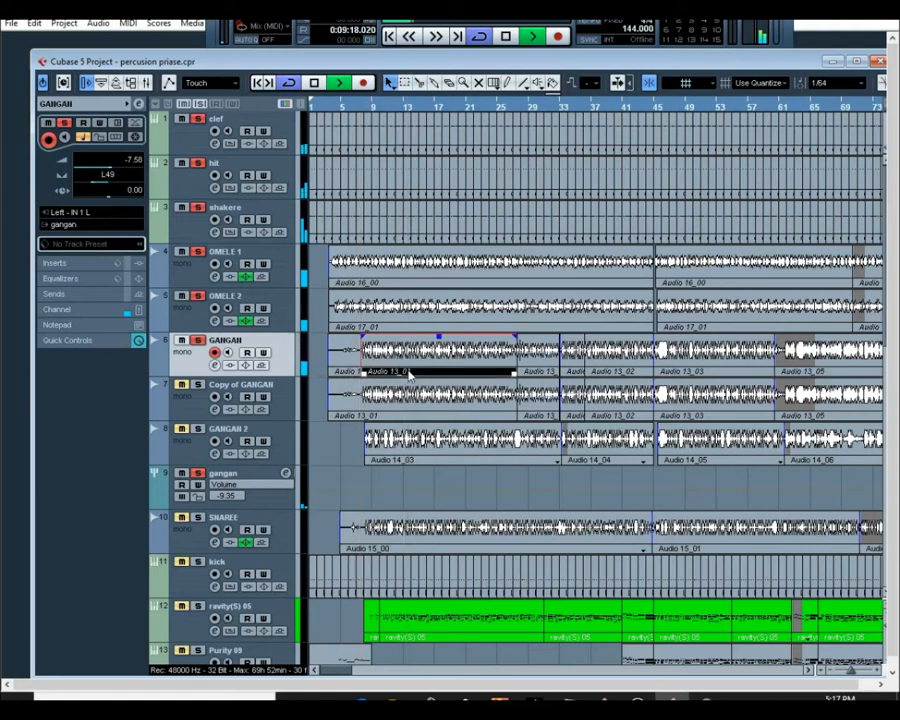
key(p)
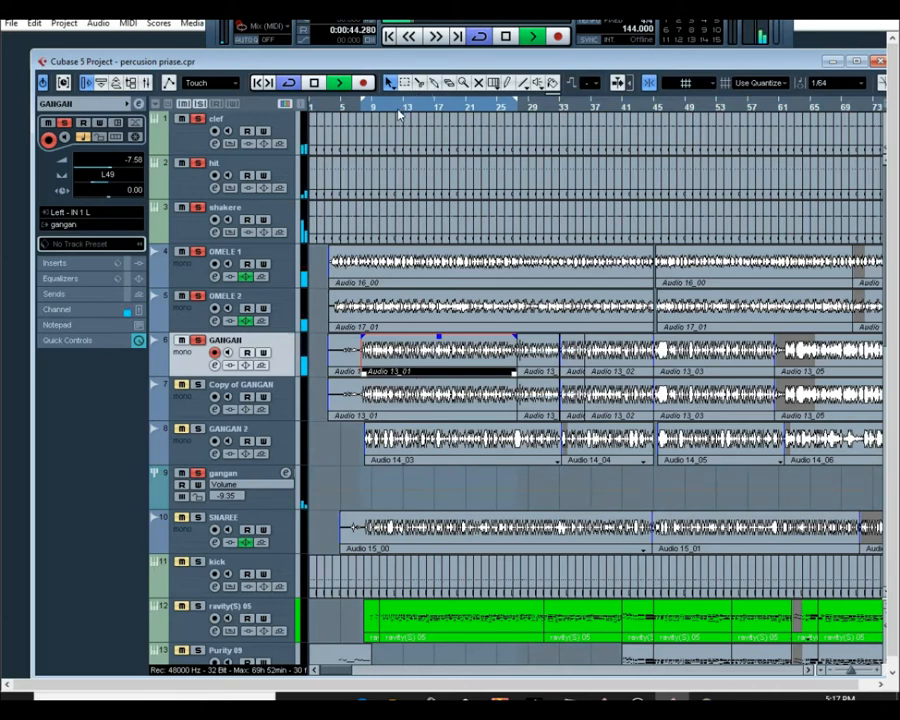
key(space)
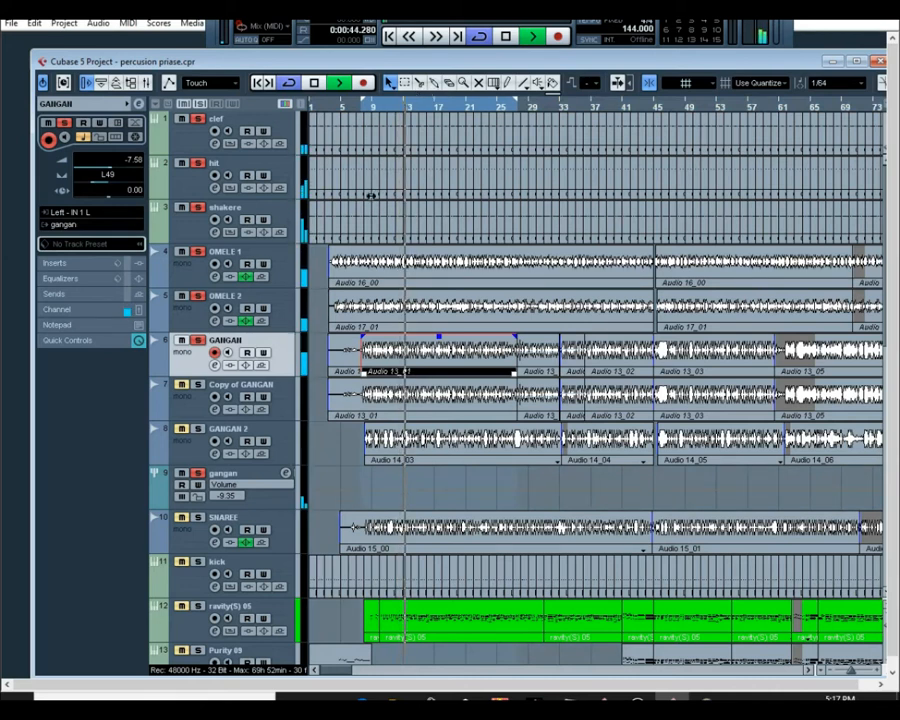
- Enable GANGAN's equalizer band 2 with a cut of -11.8 at 654 Hz and a Q of 0.7
click(139, 104)
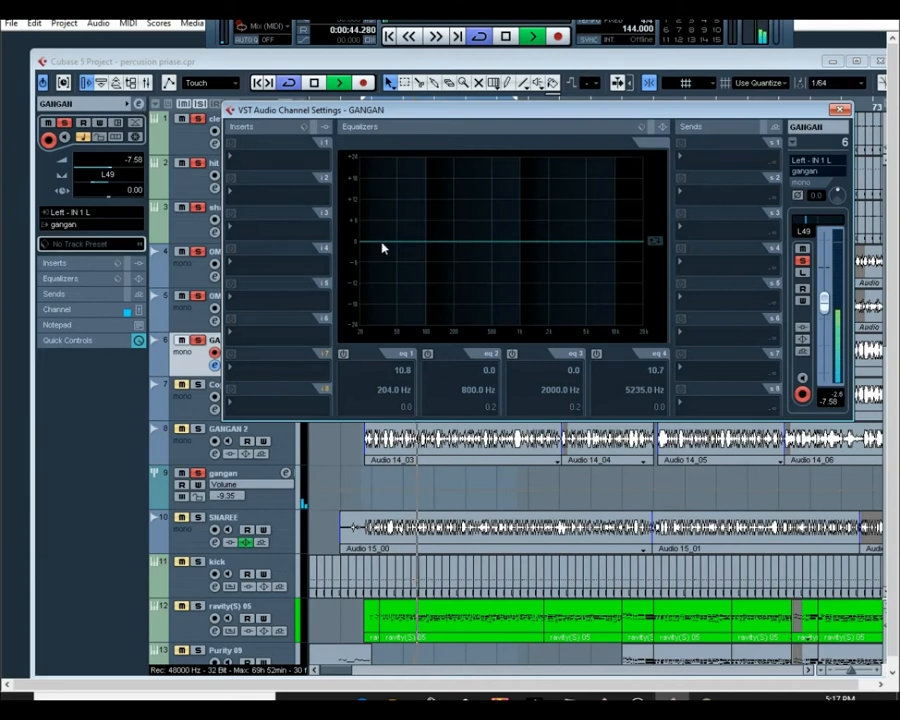
click(428, 354)
drag(511, 243, 502, 282)
drag(426, 414, 428, 419)
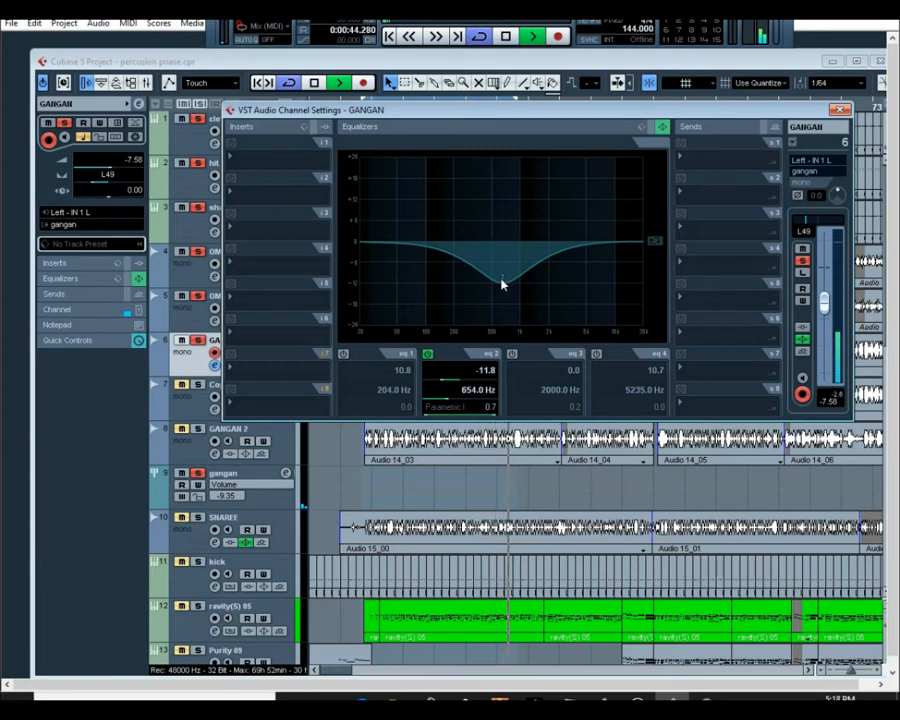
- Add GANGAN's band 1 low shelf of 8.0 at 303 Hz and band 4 high shelf of 9.0 at 2057 Hz, and close the channel settings
click(343, 354)
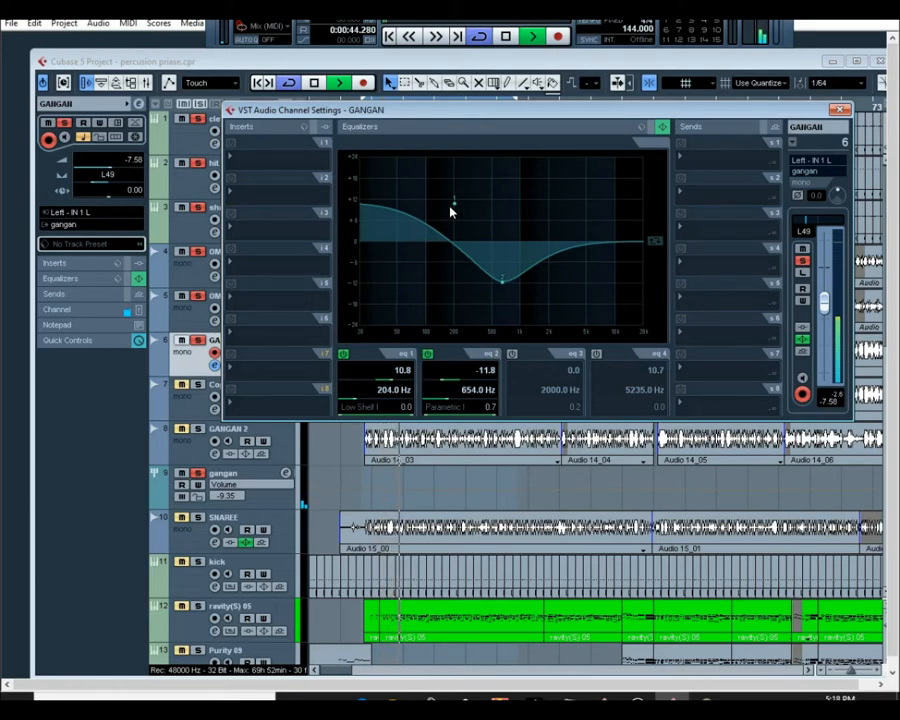
drag(454, 208, 454, 207)
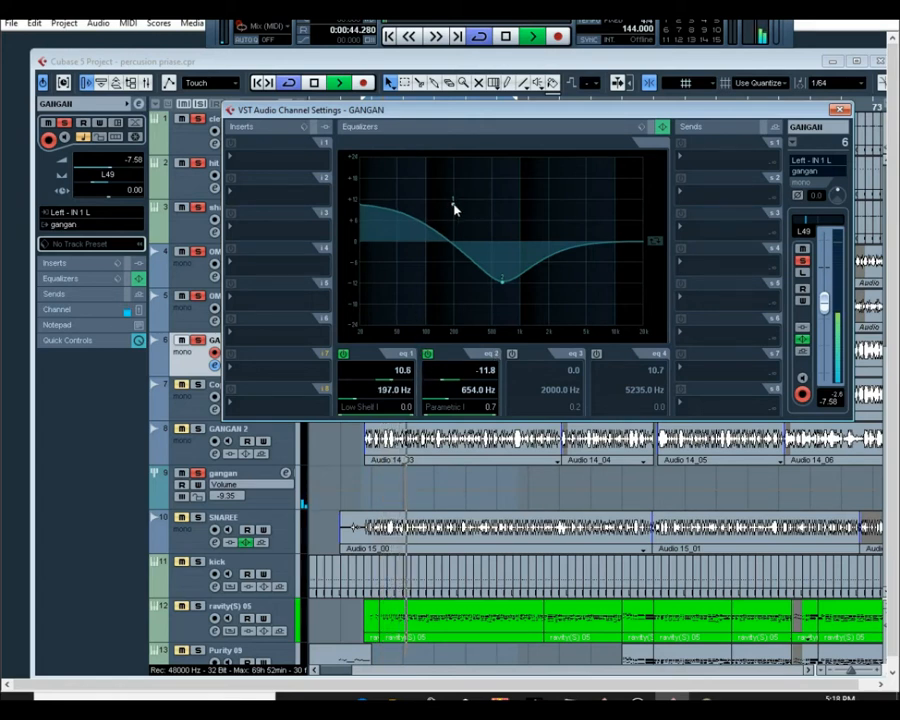
click(597, 354)
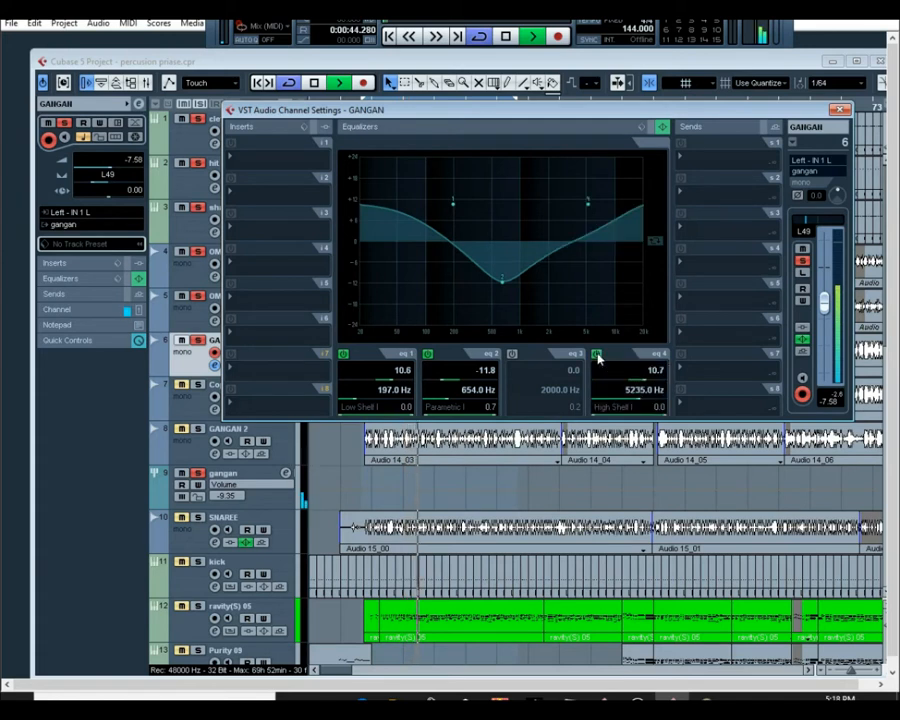
drag(589, 205, 550, 214)
drag(452, 207, 472, 215)
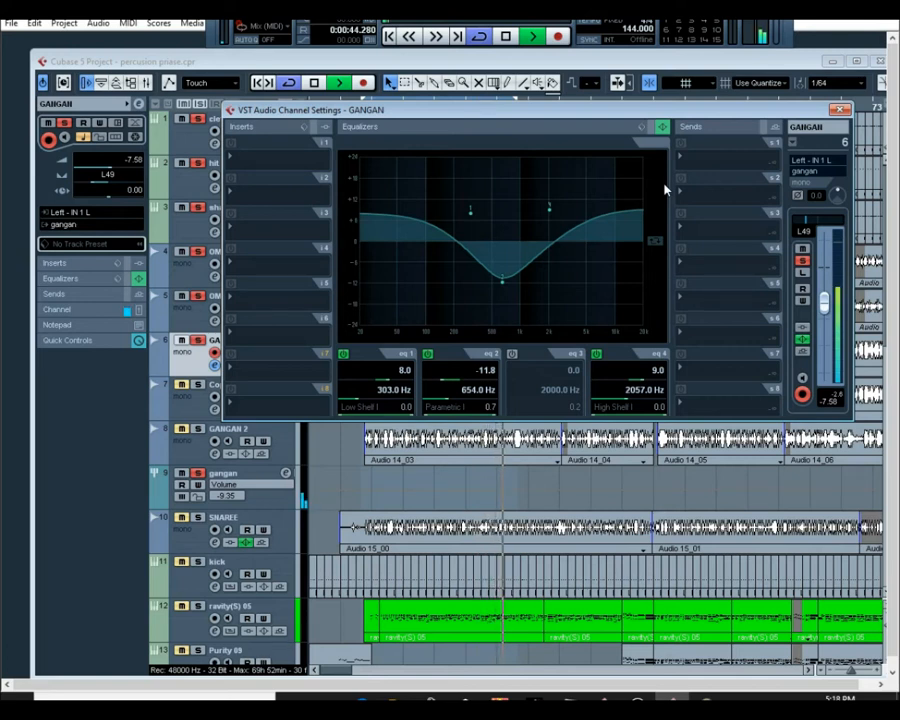
click(843, 111)
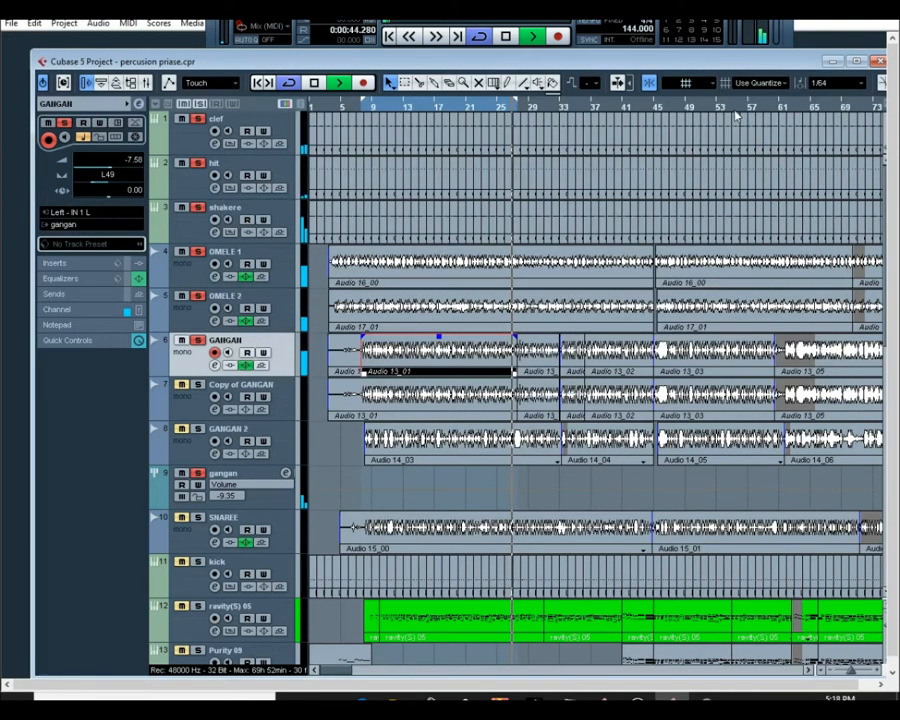
- Open a wider Mixer, copy the GANGAN channel settings onto Copy of GANGAN, and solo that copy
click(146, 84)
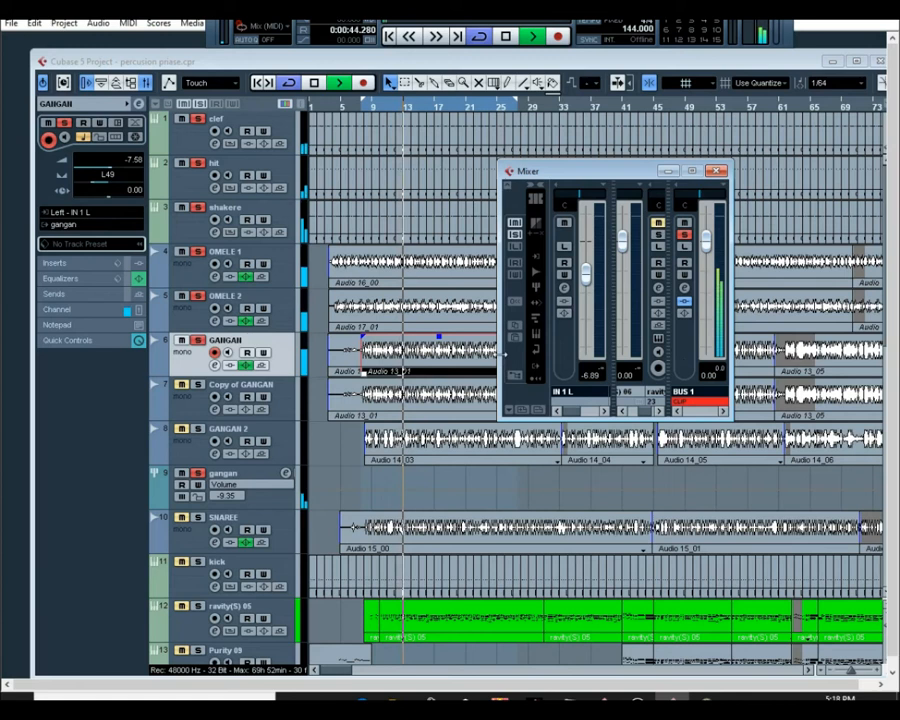
drag(502, 359, 298, 338)
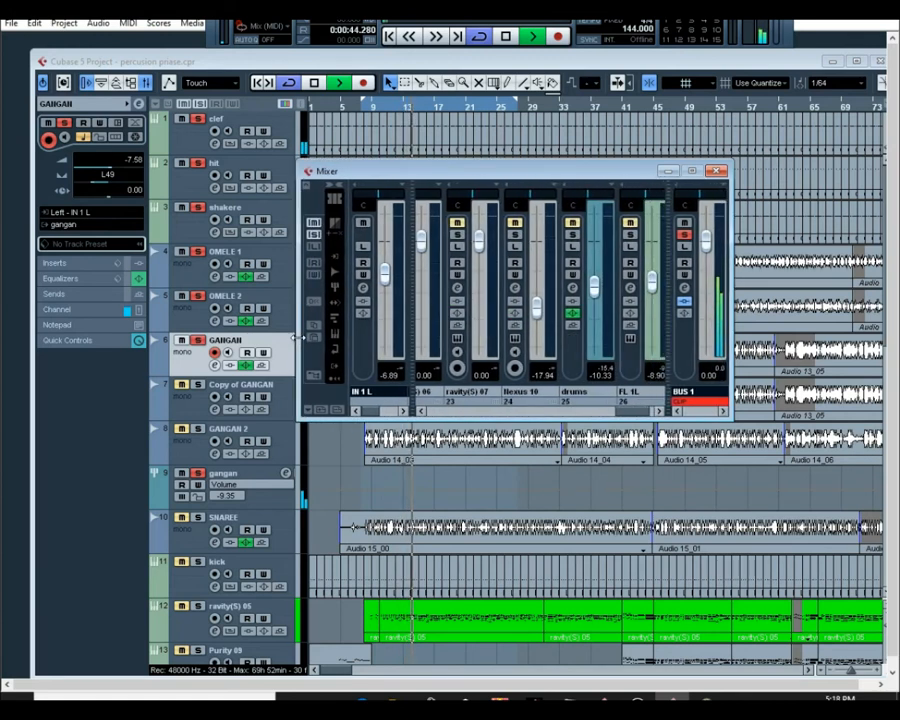
drag(642, 419, 490, 413)
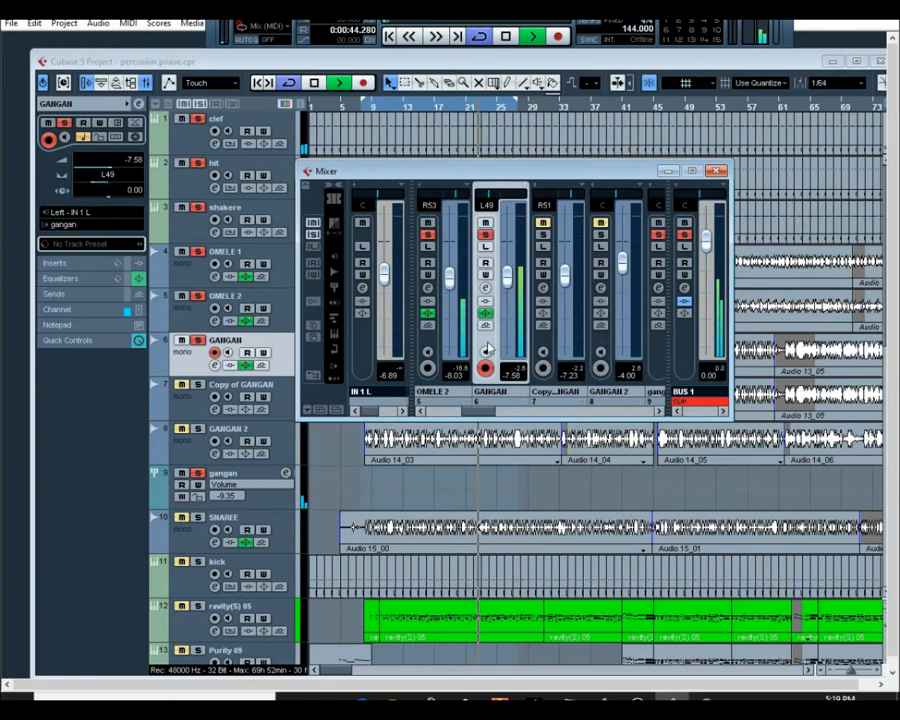
click(543, 347)
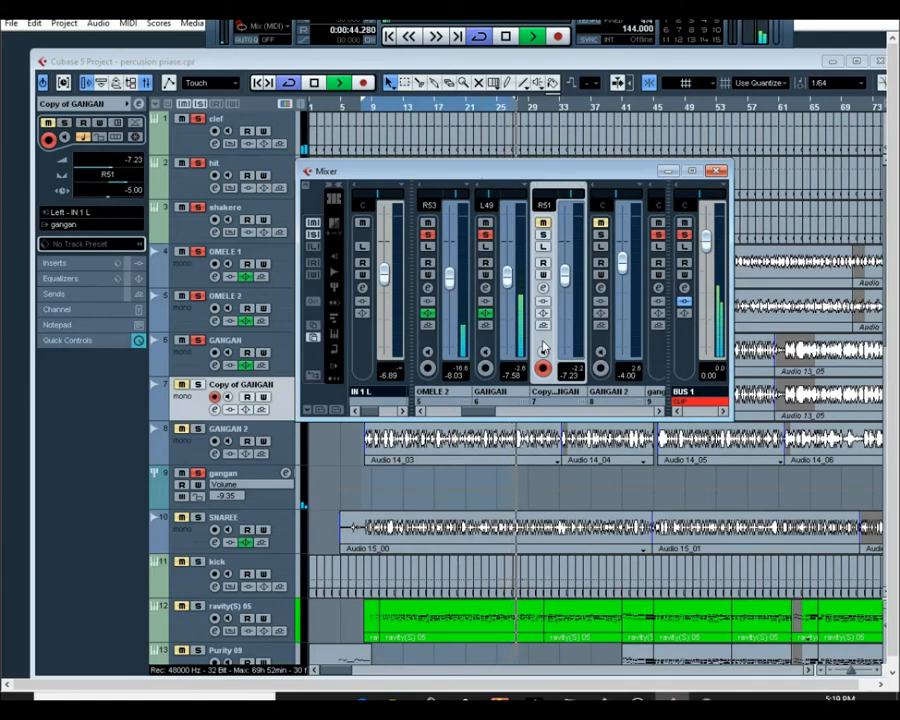
key(ctrl+v)
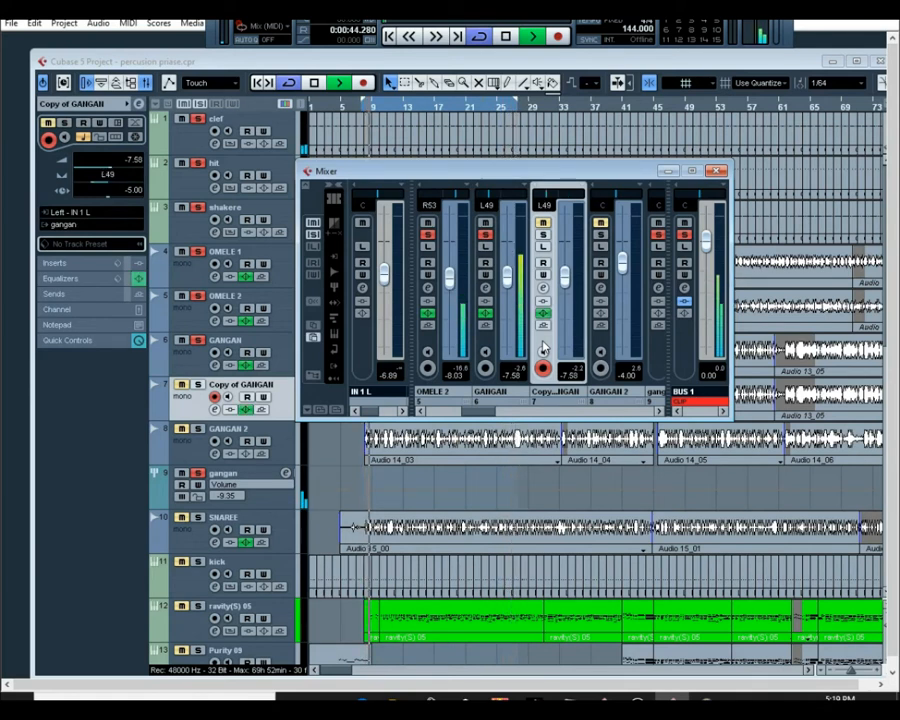
click(543, 236)
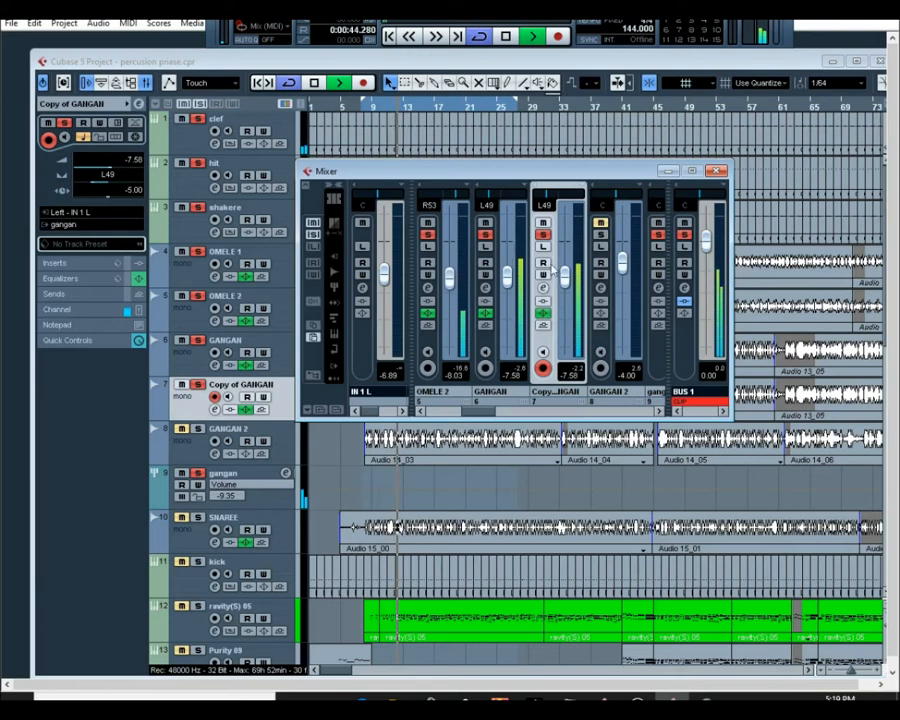
- Compare the equalizer settings of the GANGAN and Copy of GANGAN channels
click(543, 289)
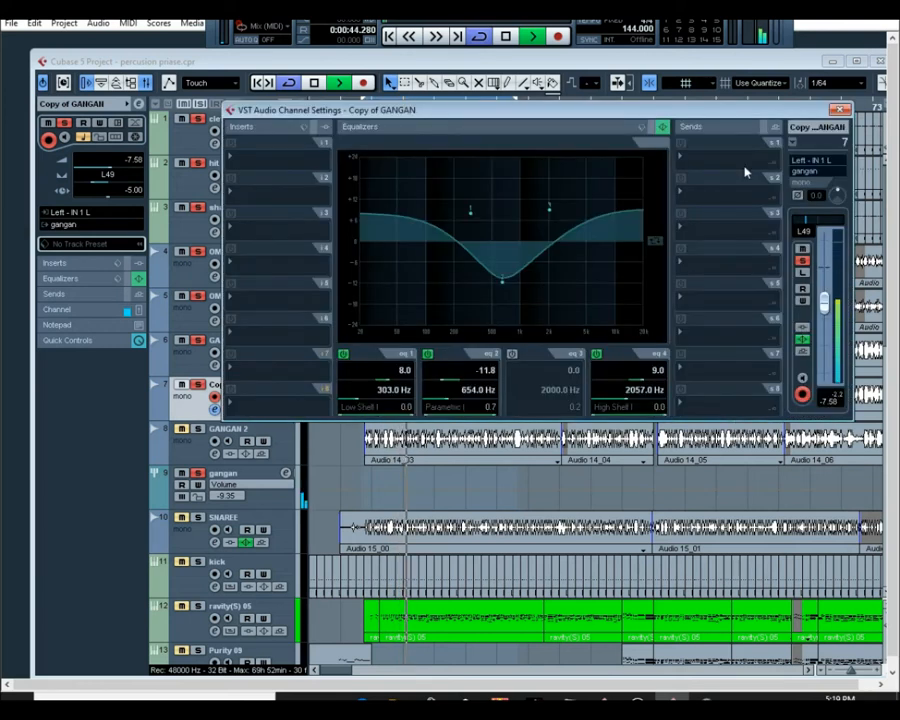
click(841, 110)
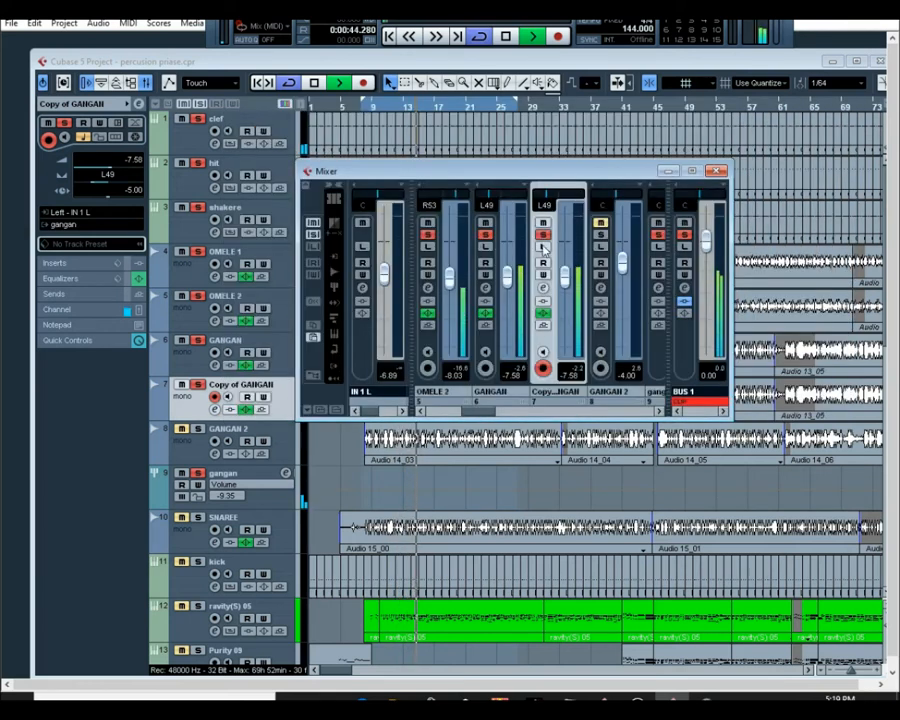
click(486, 288)
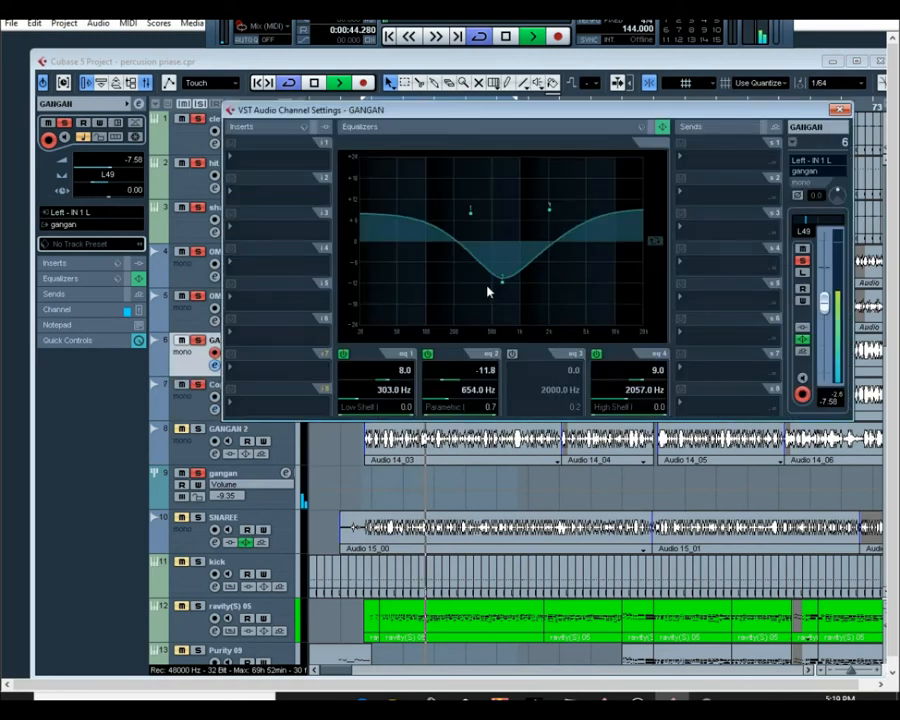
click(841, 110)
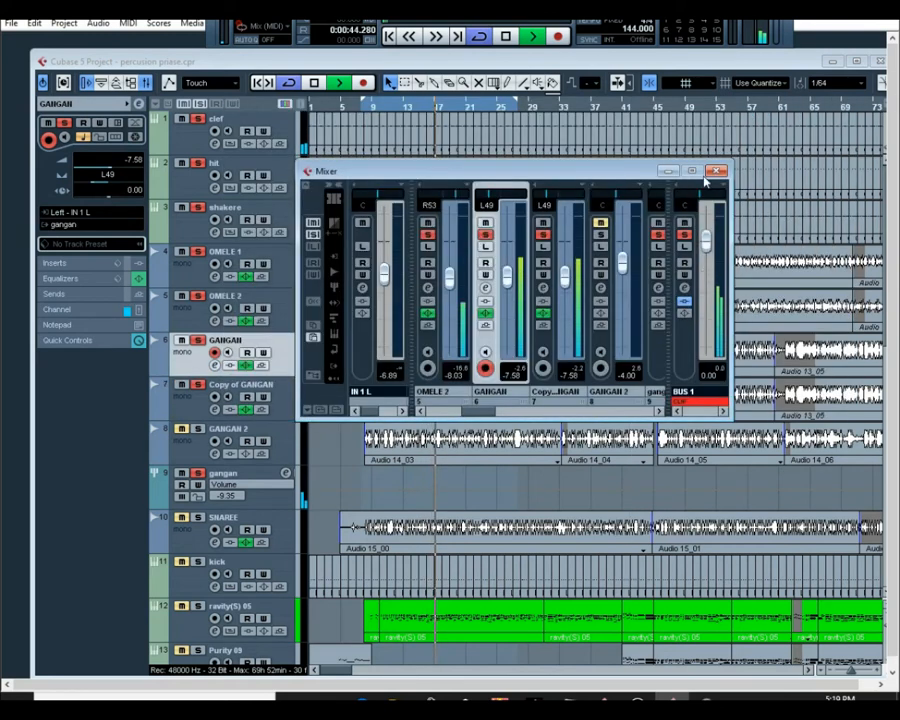
click(293, 313)
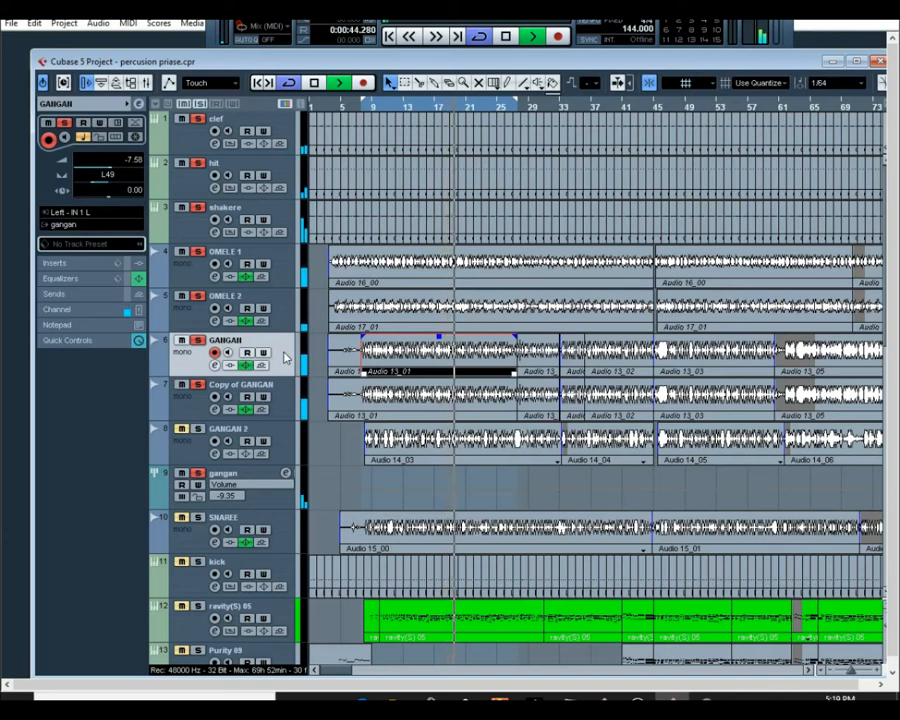
click(215, 366)
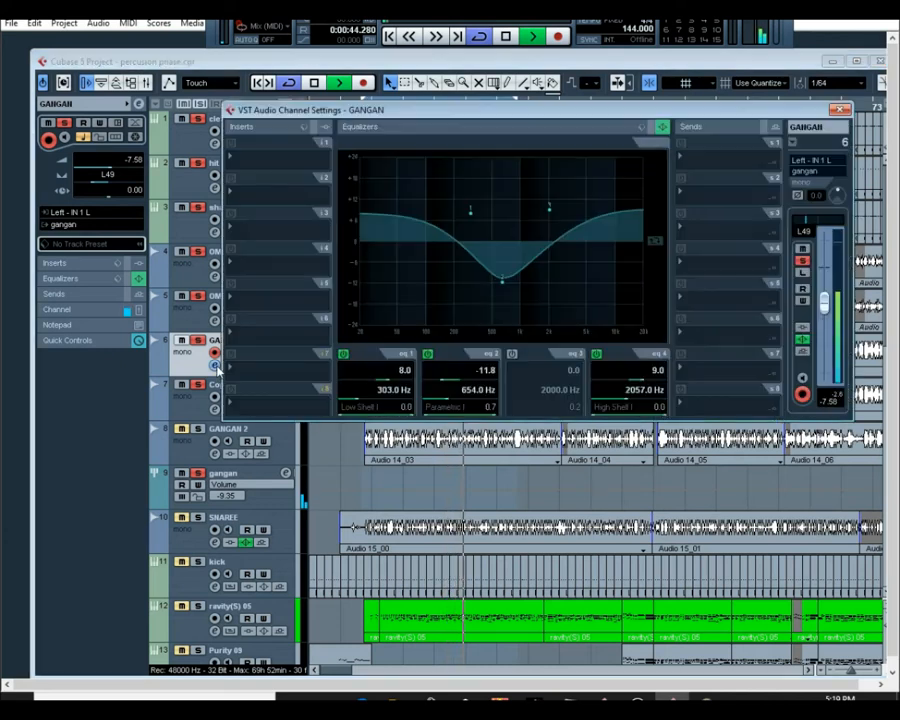
click(215, 366)
click(215, 410)
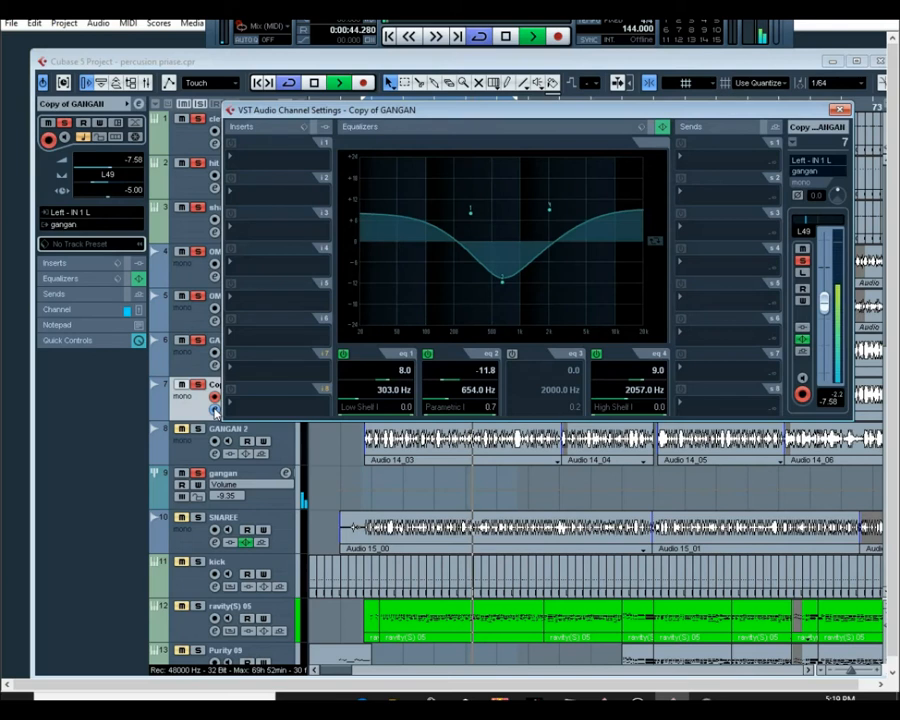
click(215, 410)
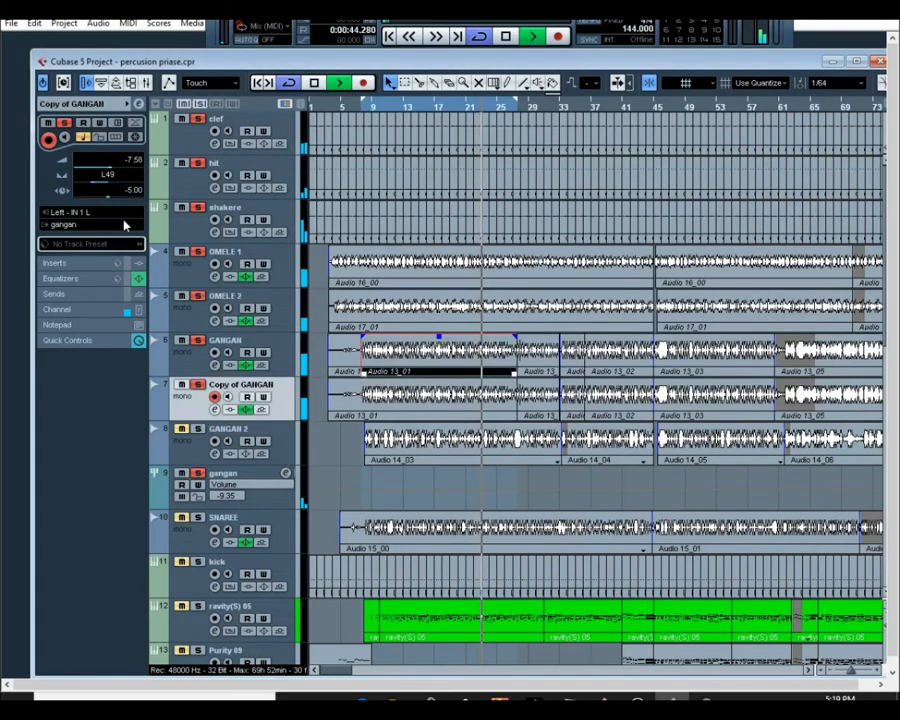
- Pan the GANGAN track to L70 and Copy of GANGAN to R70
click(283, 352)
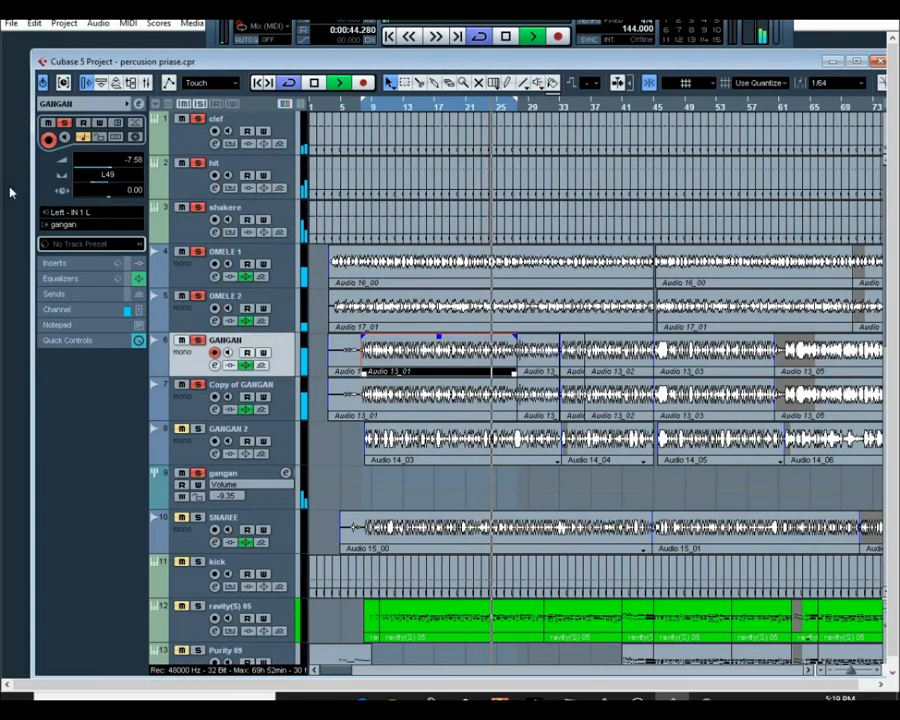
click(87, 184)
drag(87, 184, 86, 188)
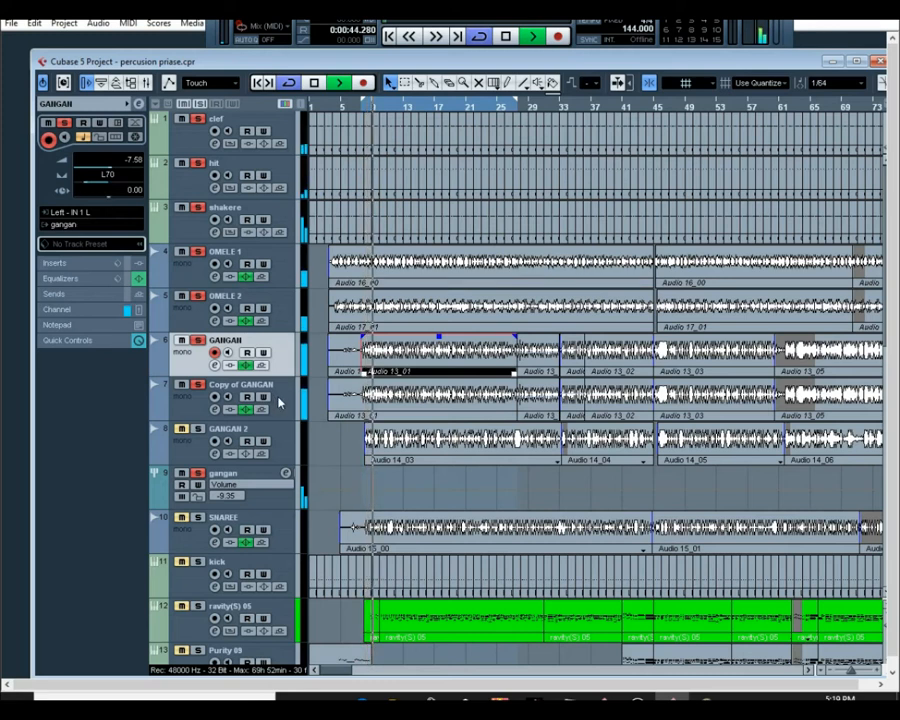
key(Down)
drag(94, 186, 133, 188)
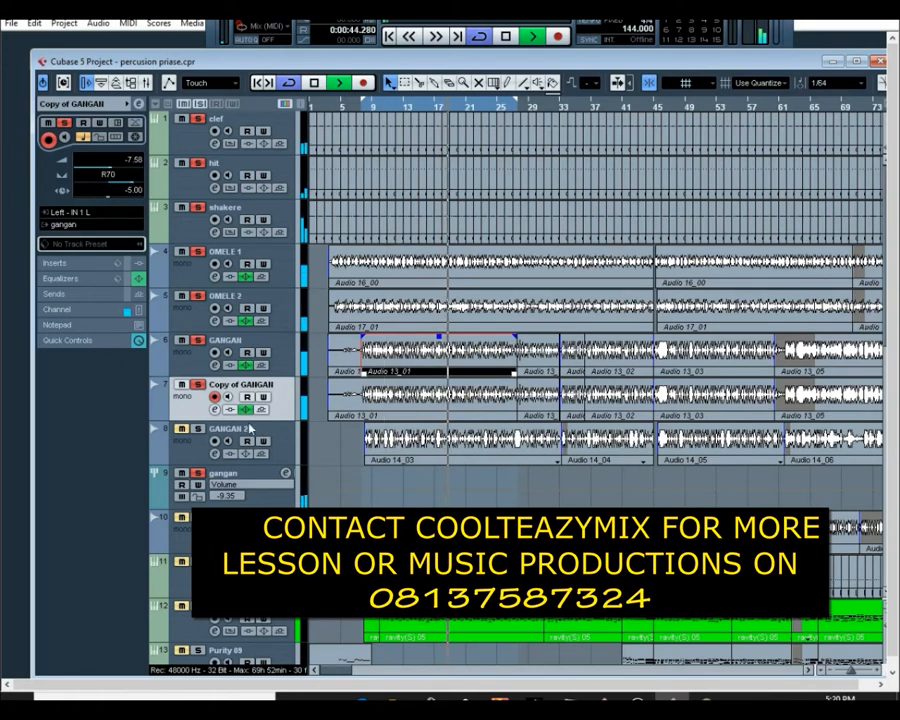
- Solo the GANGAN 2 track and open its channel settings
click(207, 432)
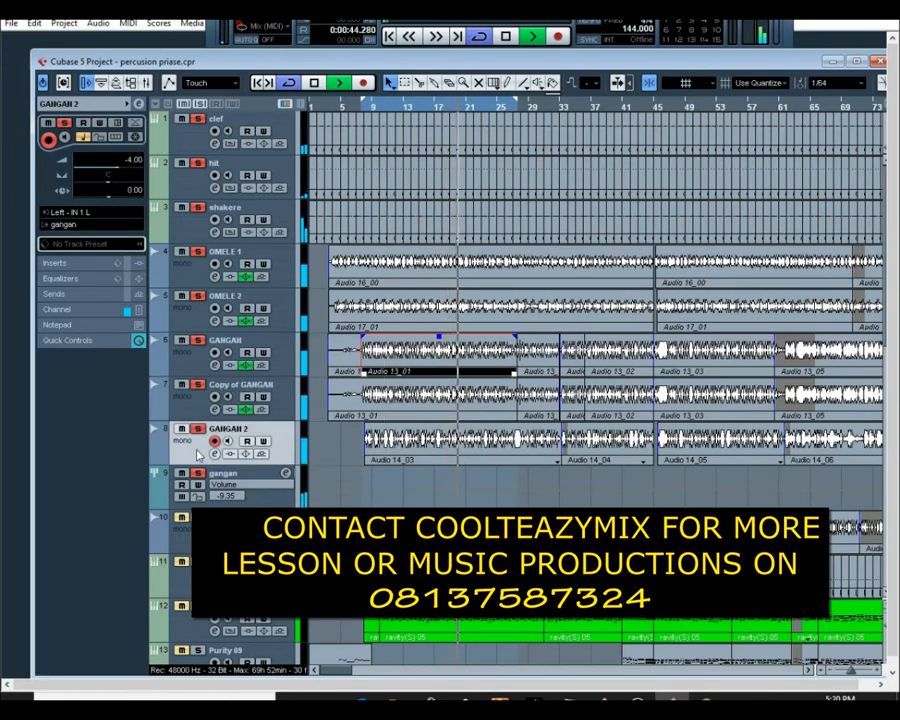
click(139, 106)
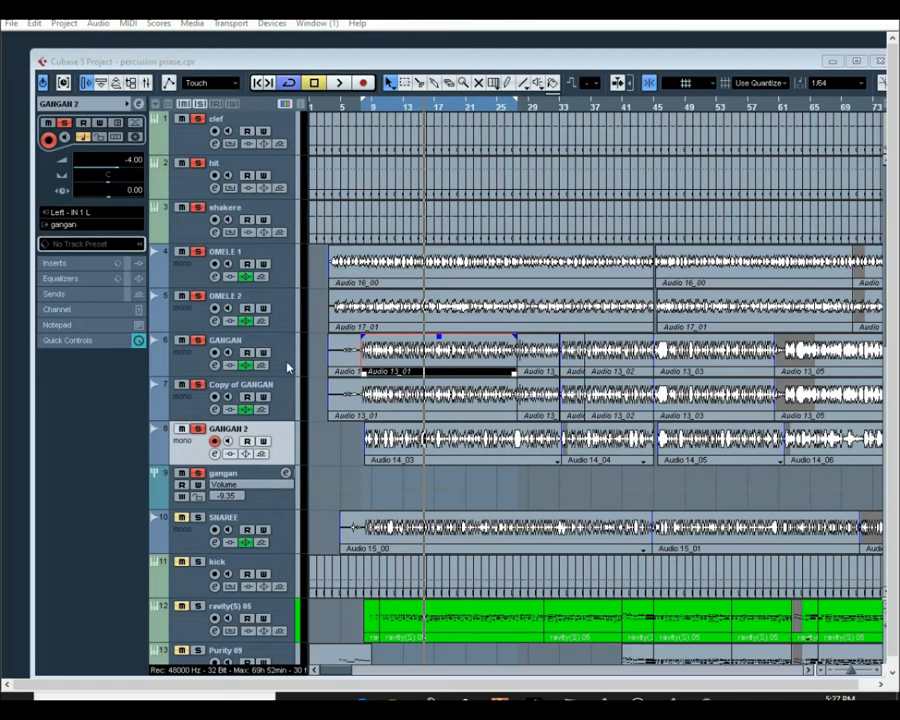
- Show the transport panel and rename the GANGAN 2 track as lead gangan
key(F2)
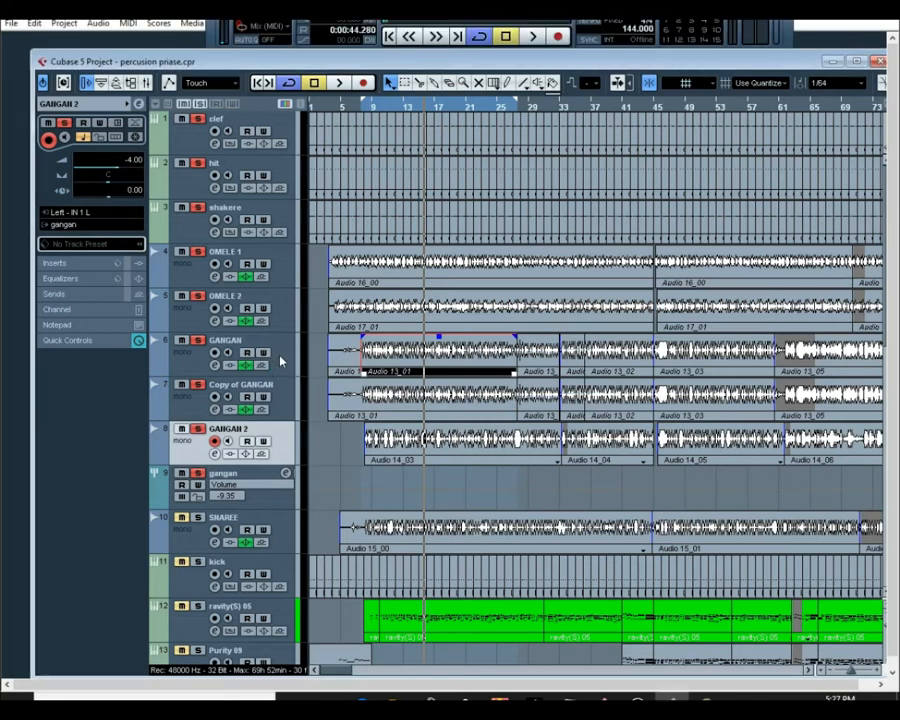
click(281, 365)
click(281, 397)
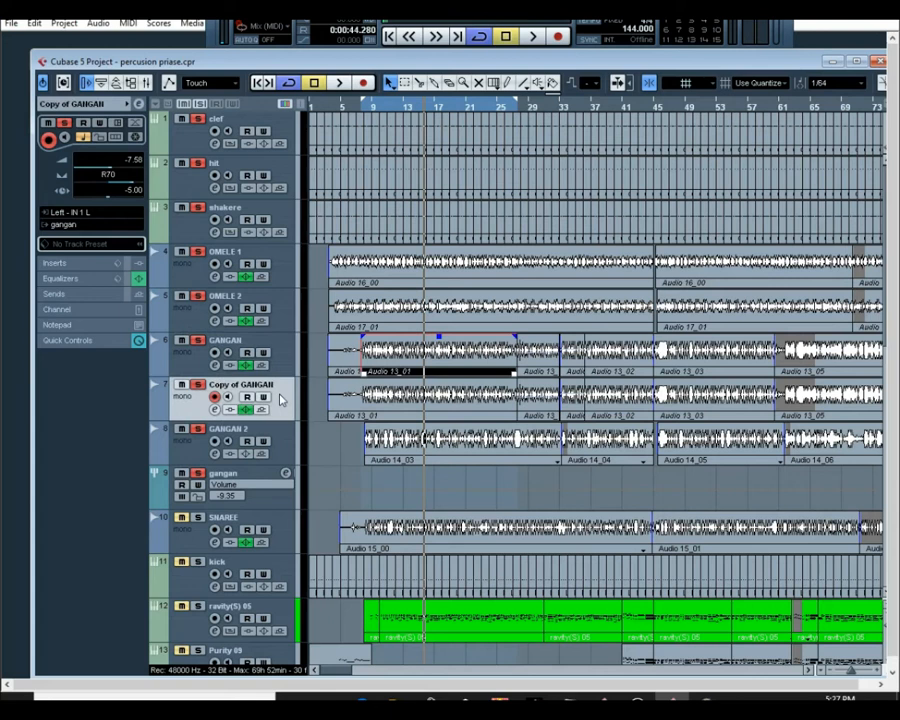
click(282, 354)
click(284, 399)
click(251, 434)
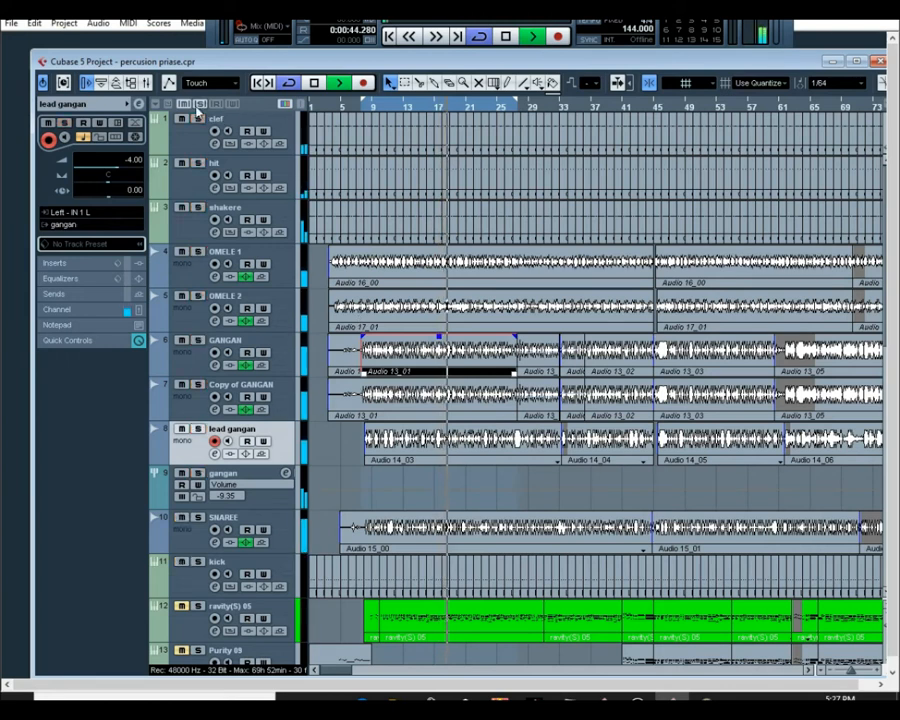
- Solo the lead gangan track and enable bands 1, 2 and 4 of its channel equalizer
click(197, 428)
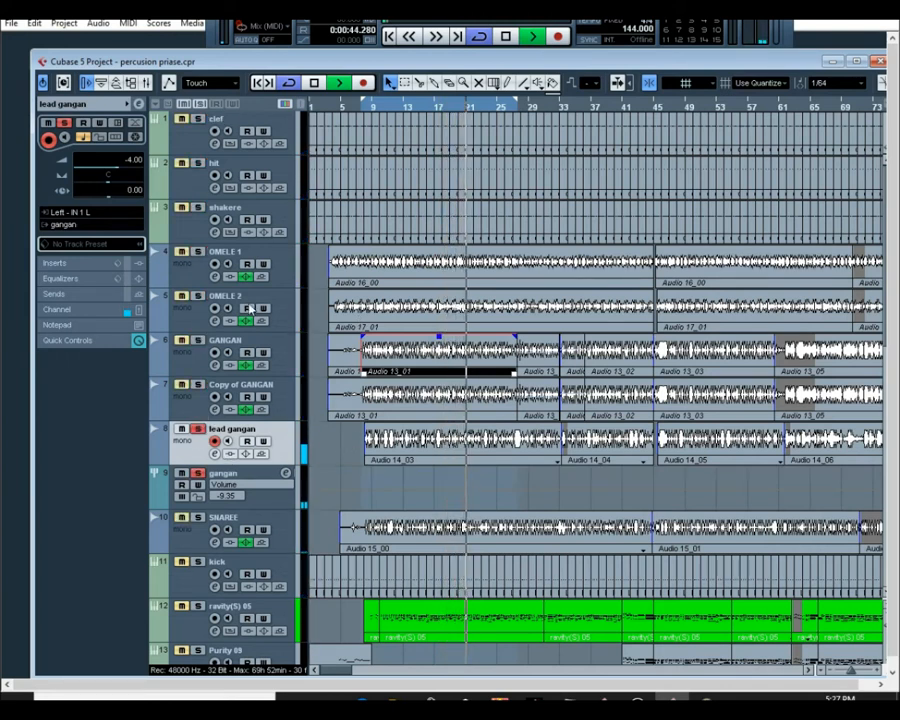
click(139, 104)
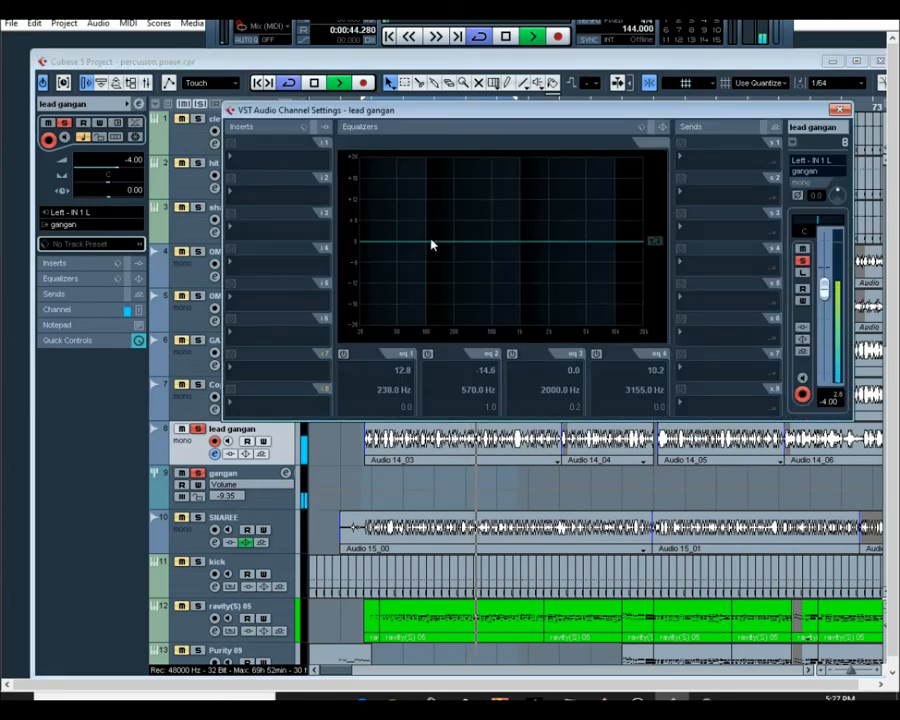
click(428, 355)
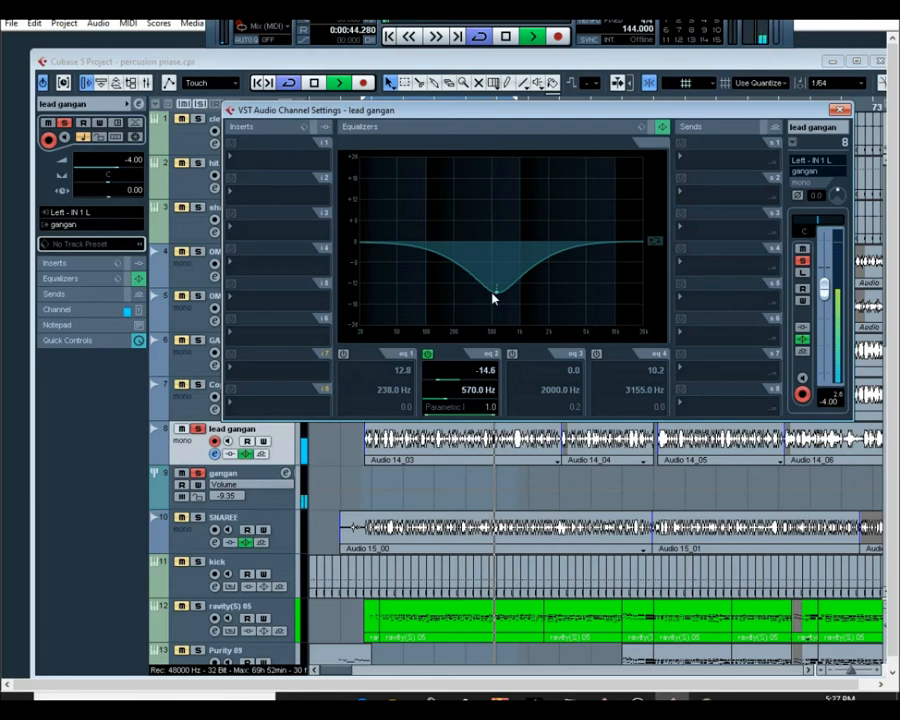
click(344, 355)
click(511, 355)
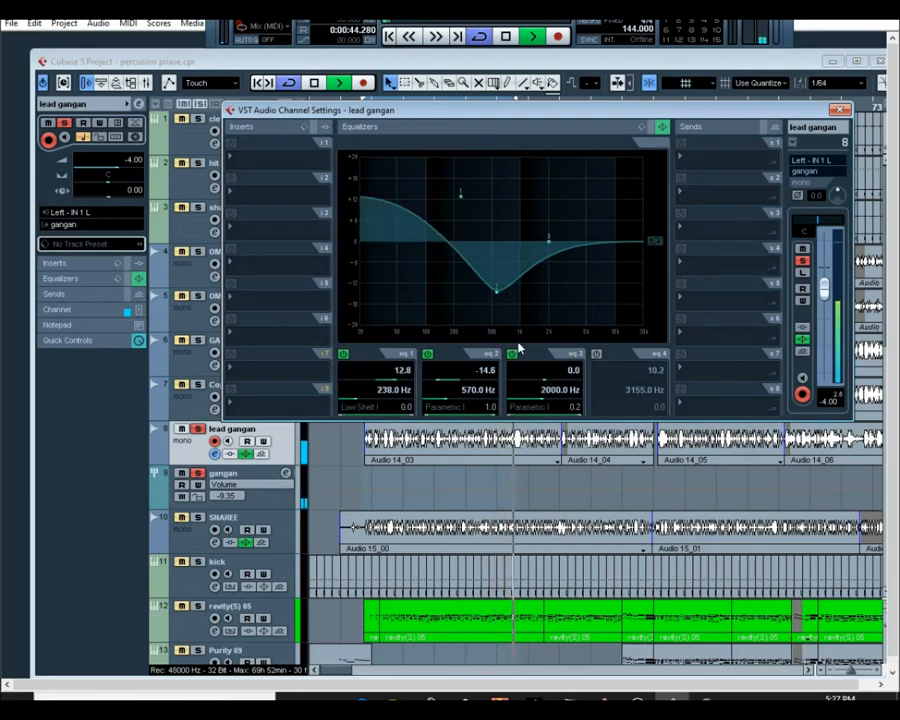
click(511, 355)
click(596, 355)
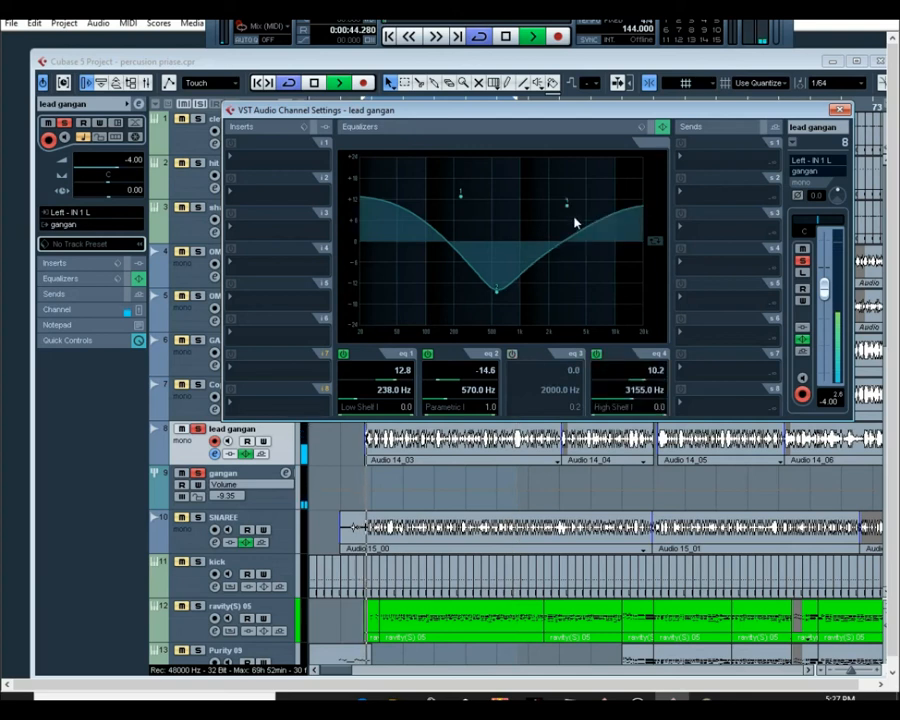
- Set lead gangan's low shelf to about 10.2 dB at 268 Hz and its high shelf to about 11.2 dB at 1093 Hz
drag(567, 208, 523, 202)
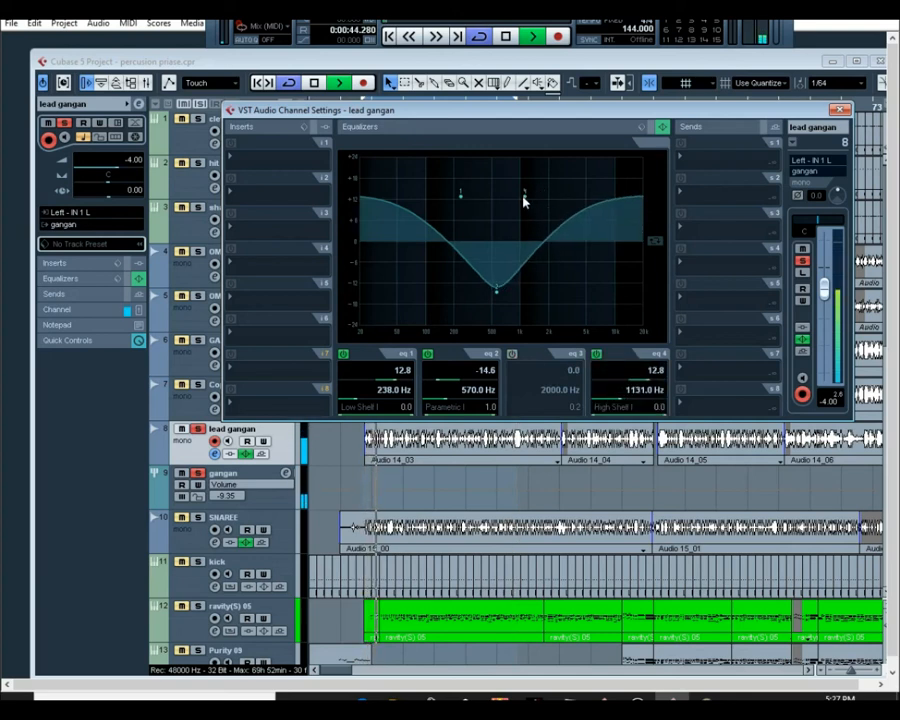
drag(463, 207, 467, 209)
drag(529, 207, 526, 207)
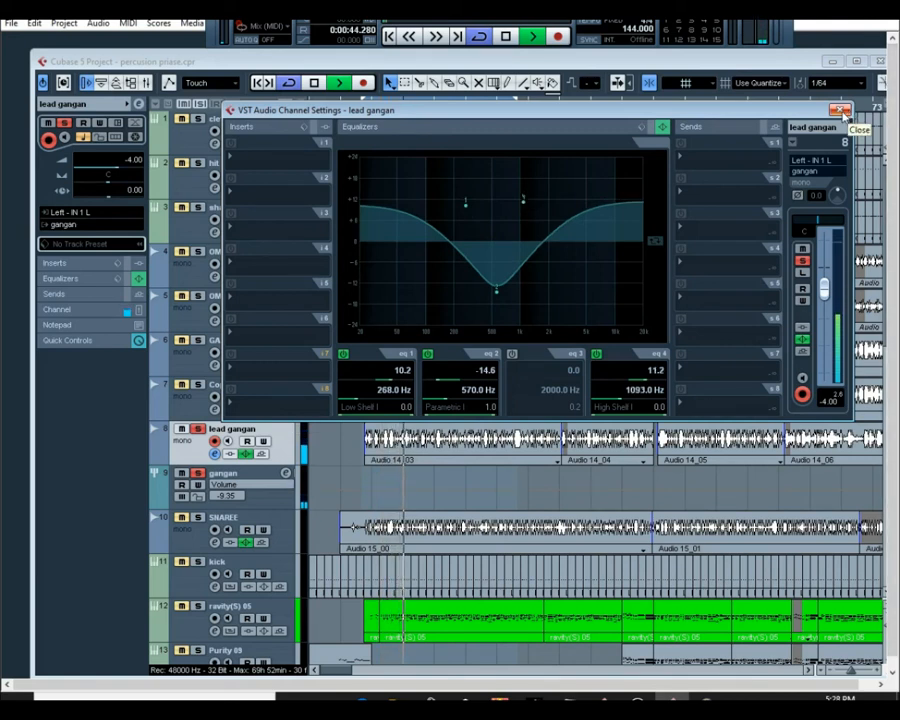
drag(431, 114, 495, 101)
- Listen to GANGAN and Copy of GANGAN soloed together with lead gangan, clear all solos and stop playback
click(201, 385)
click(198, 342)
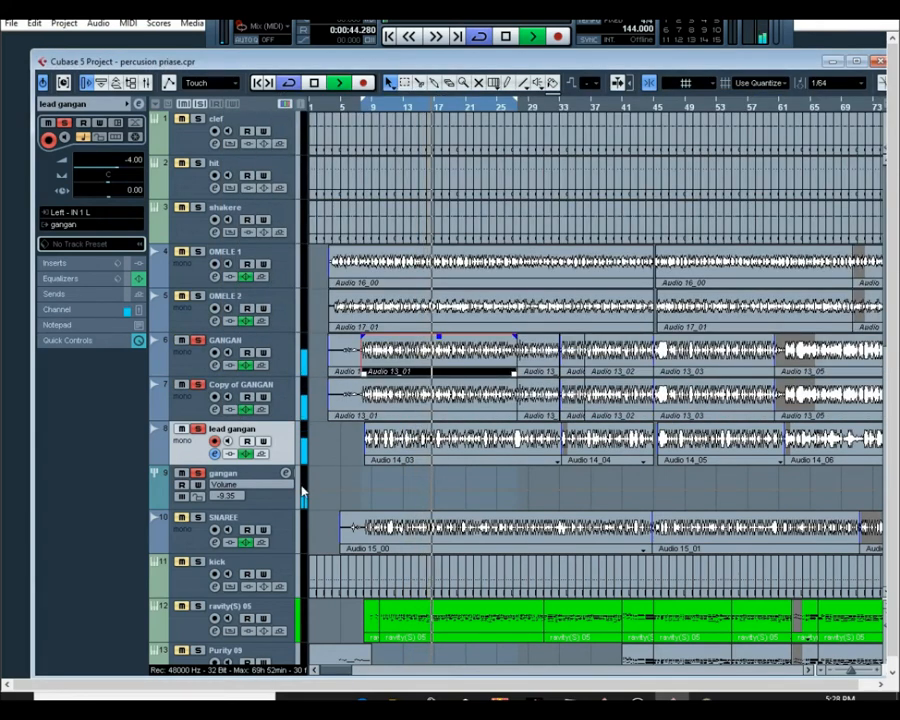
click(270, 509)
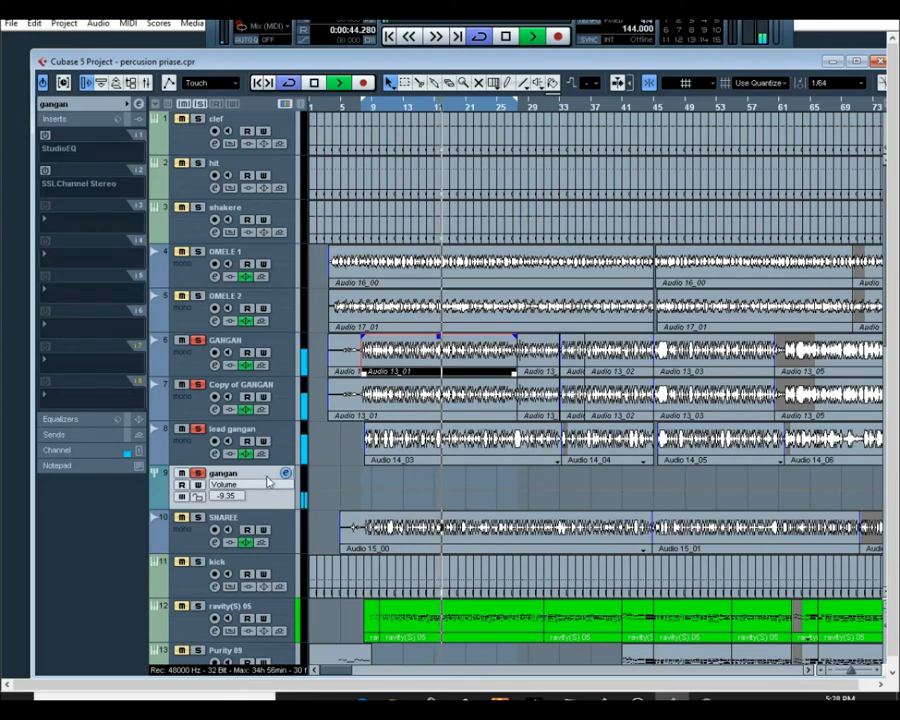
click(278, 360)
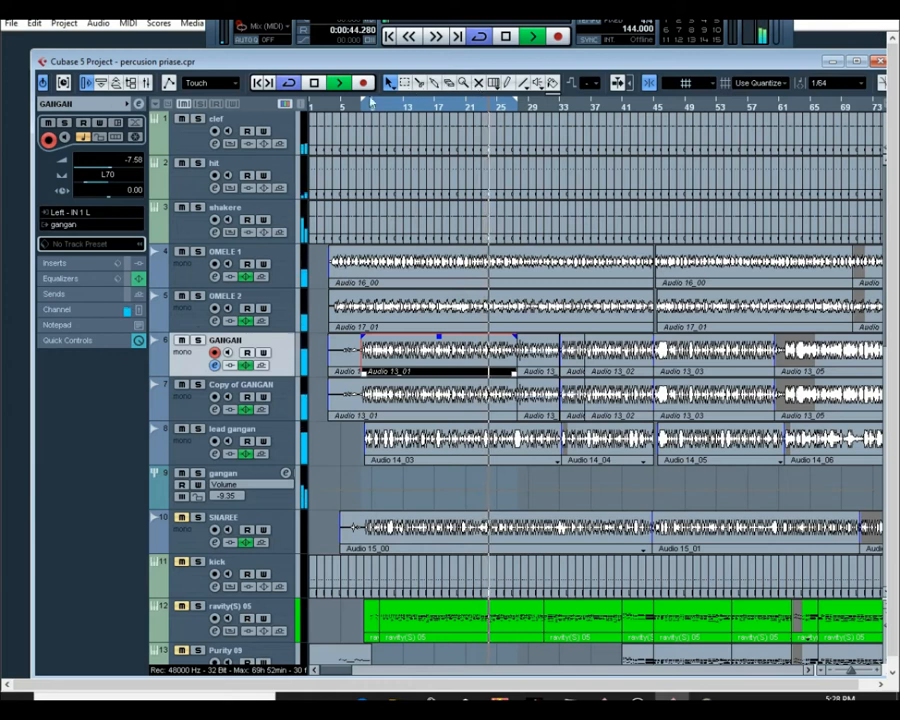
click(314, 83)
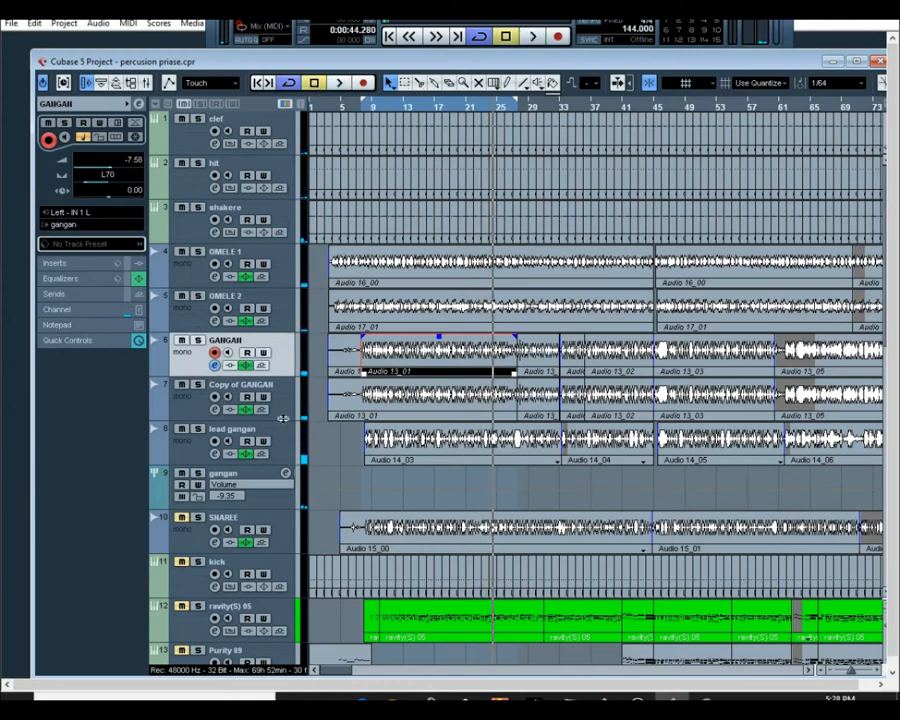
- Route the GANGAN track's output to the gangan group
click(289, 412)
click(281, 445)
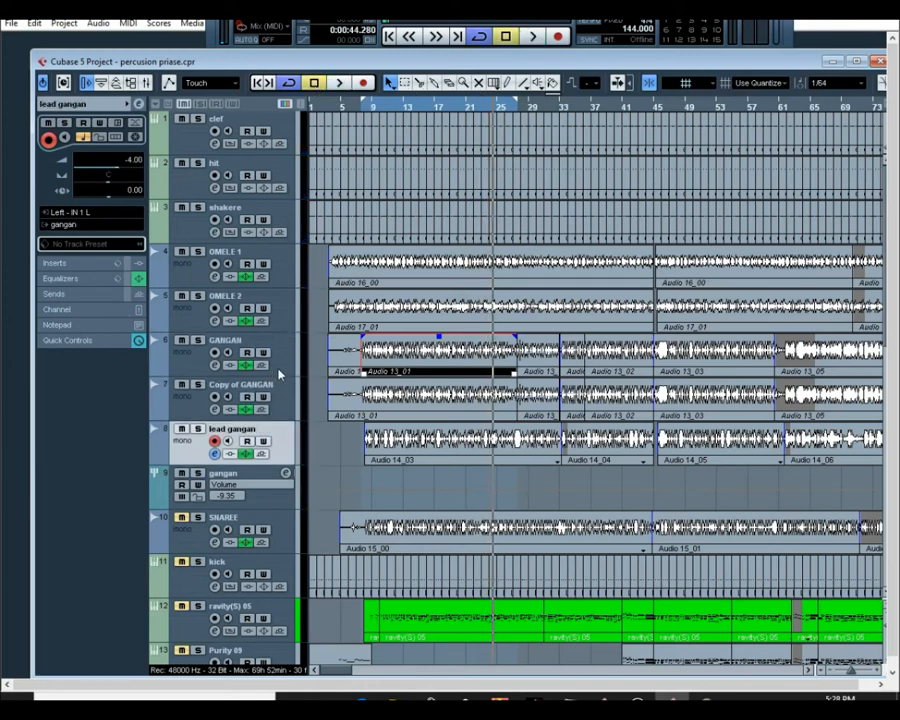
click(282, 365)
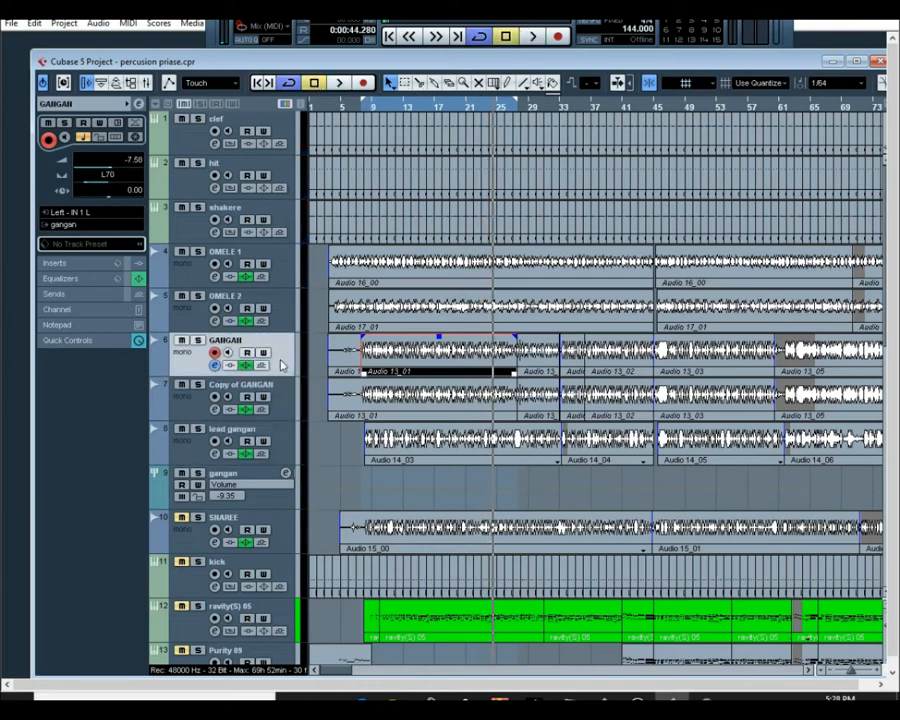
click(80, 225)
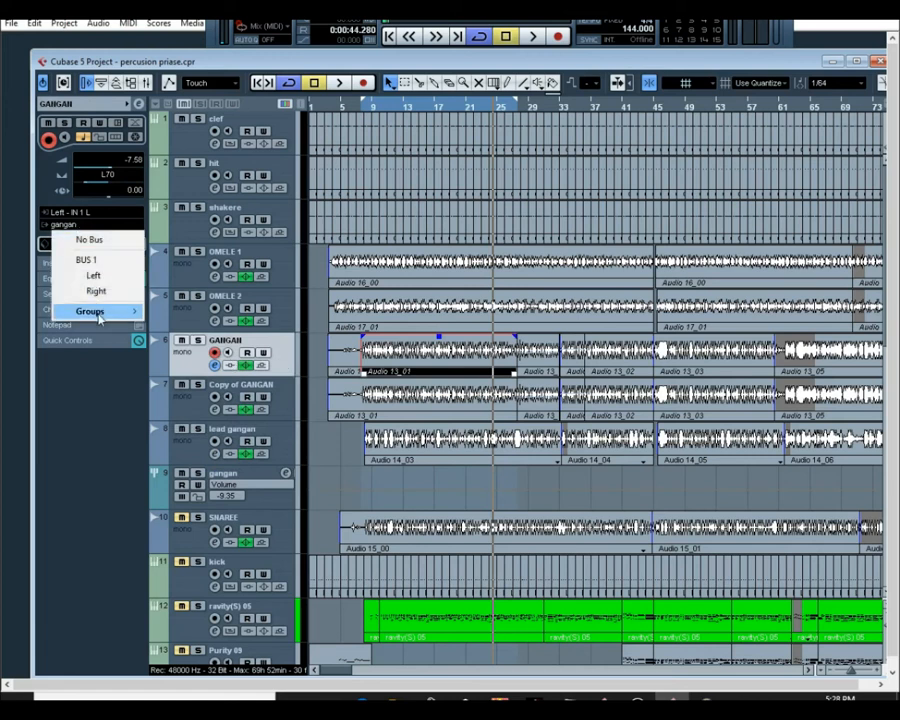
mouse_move(120, 311)
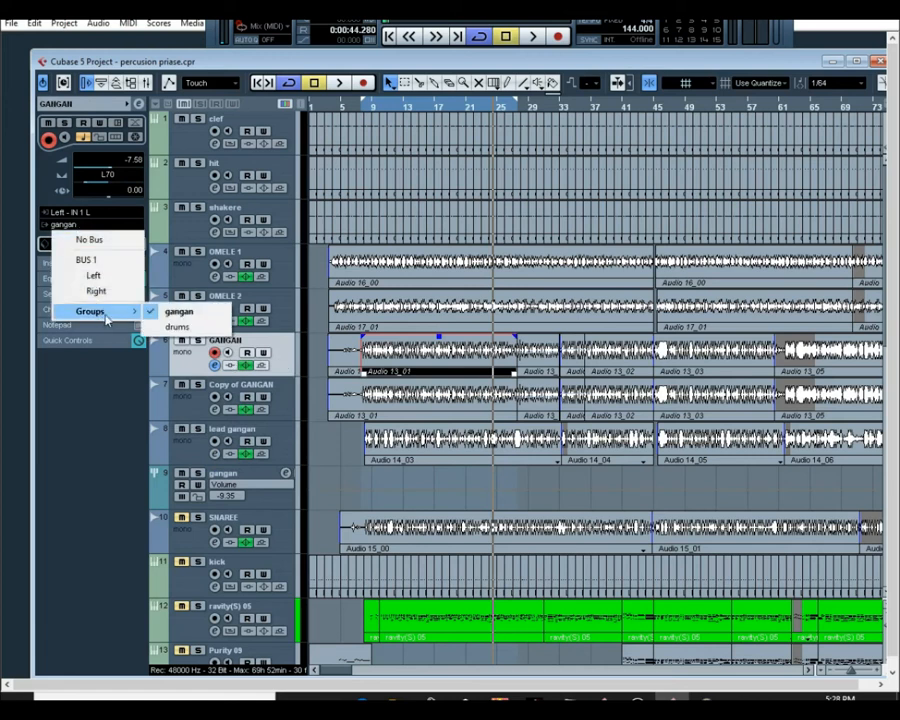
click(176, 313)
- Route the outputs of Copy of GANGAN and lead gangan to the gangan group
click(178, 398)
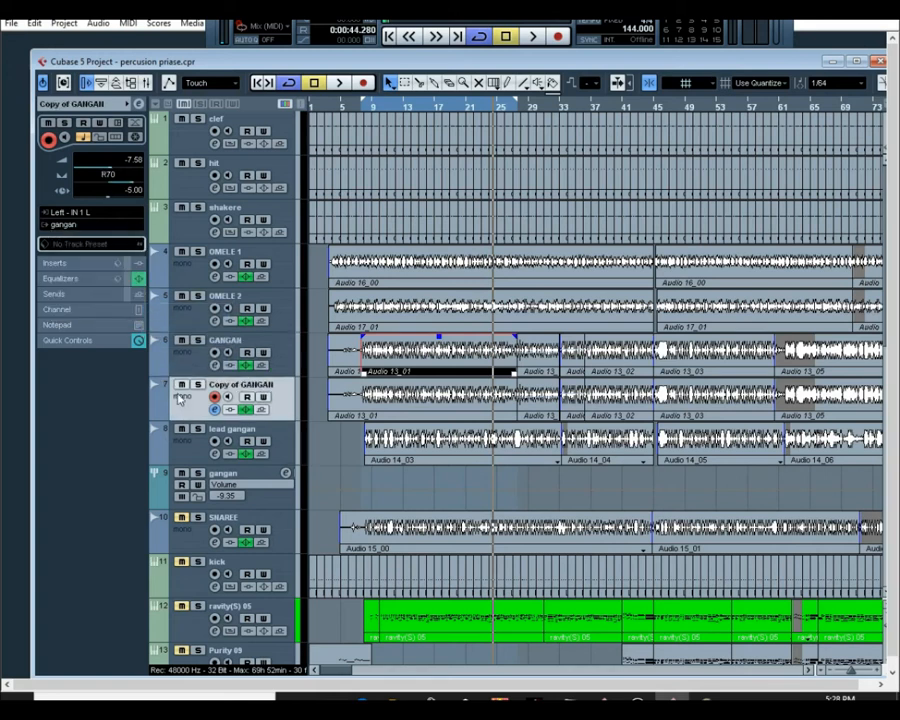
click(72, 225)
mouse_move(93, 311)
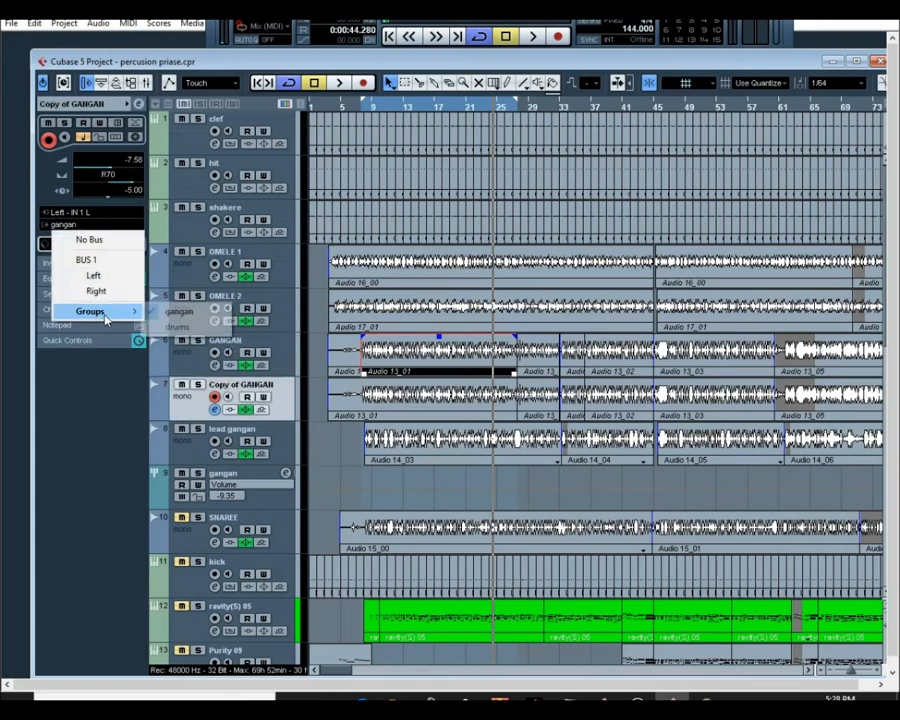
click(178, 310)
click(190, 452)
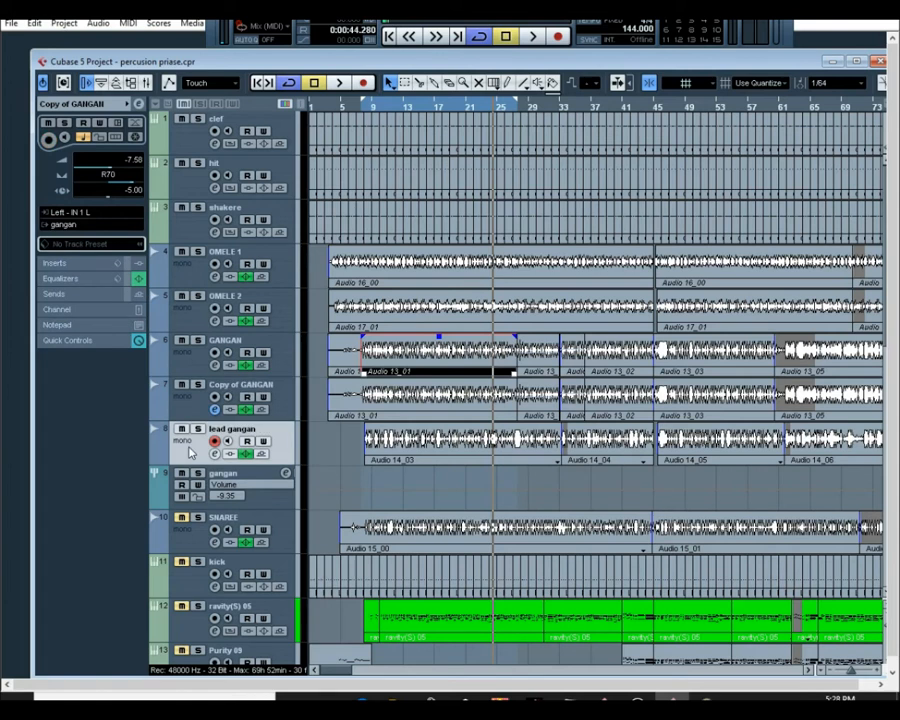
click(97, 228)
mouse_move(123, 318)
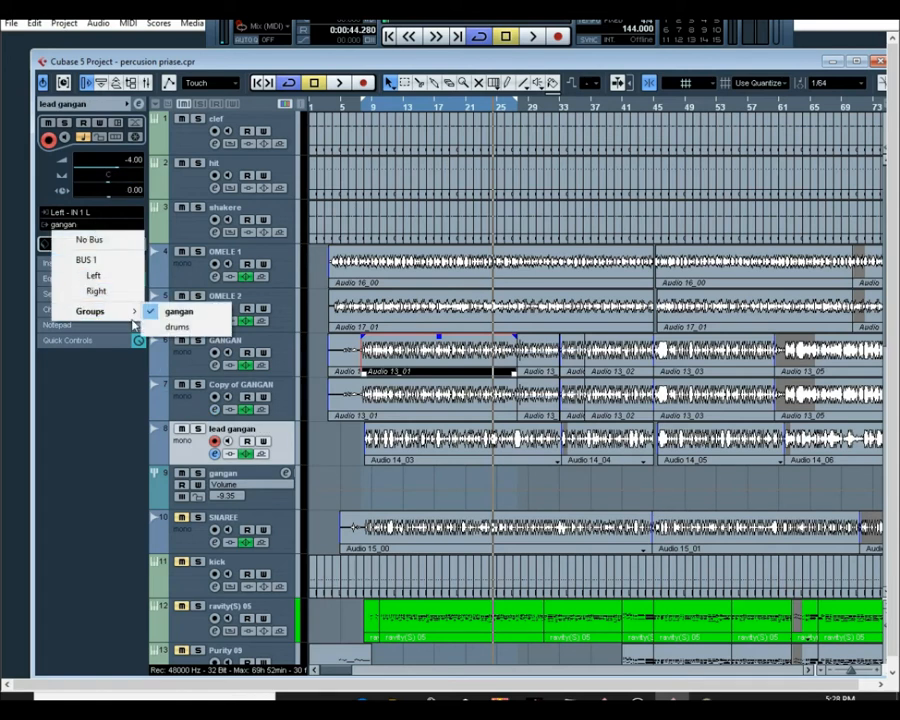
click(176, 318)
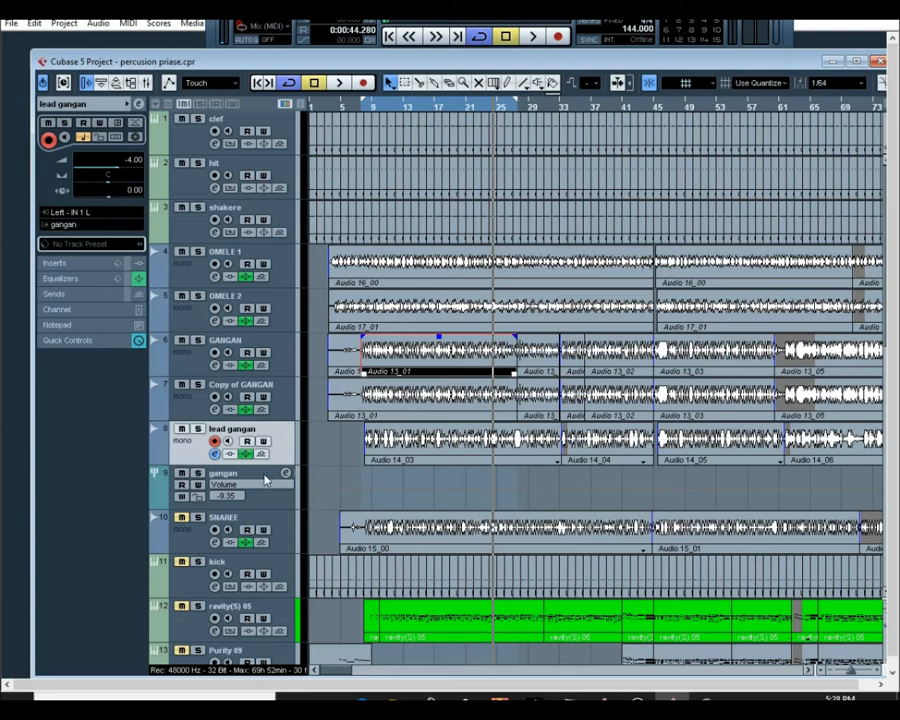
- Play the gangan group track soloed and open its channel settings
click(199, 475)
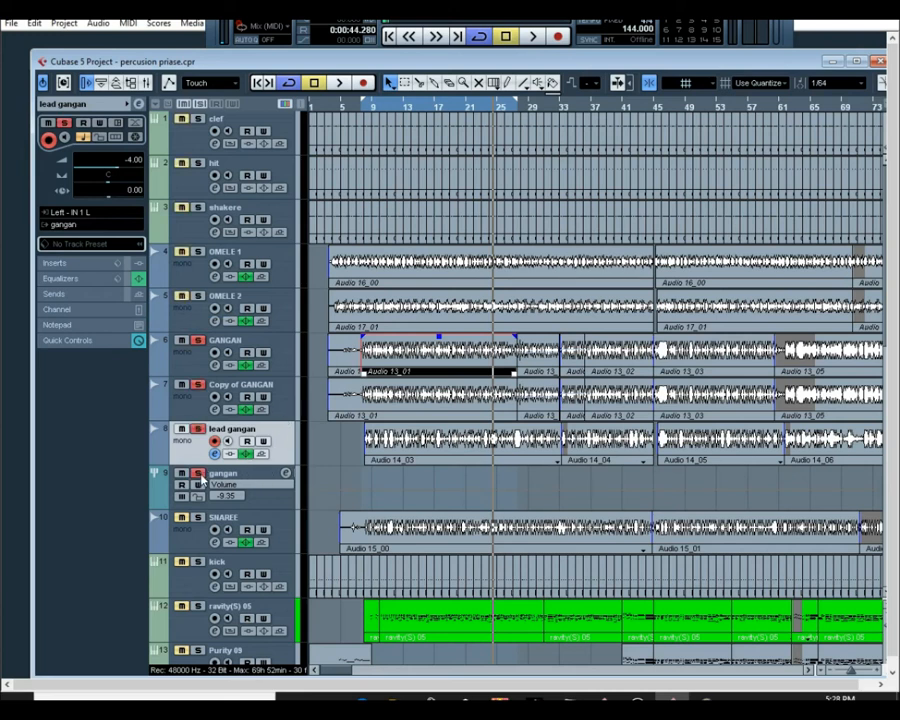
click(535, 36)
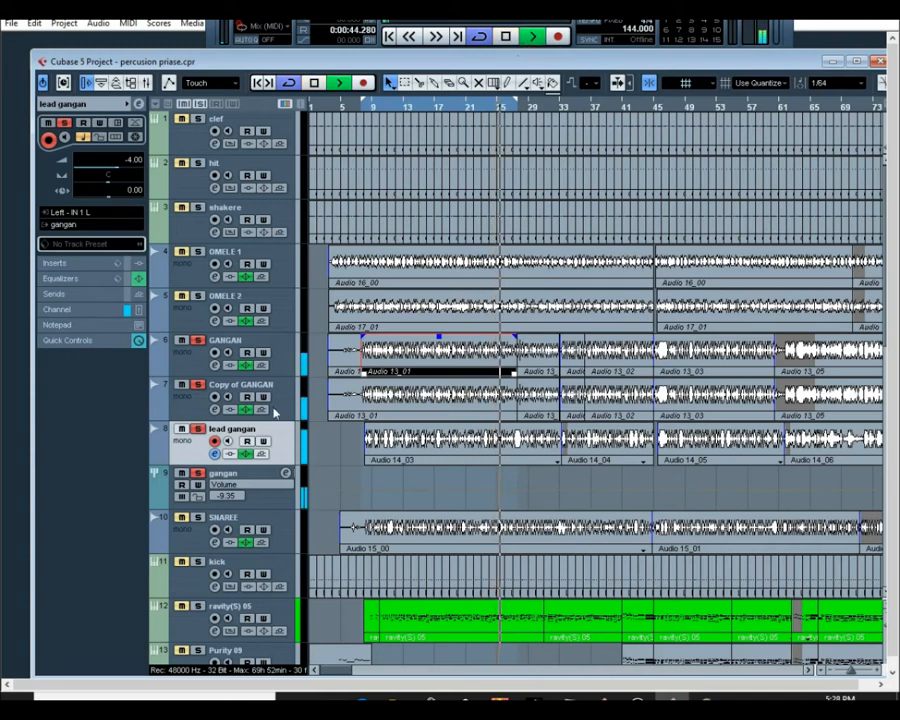
click(263, 502)
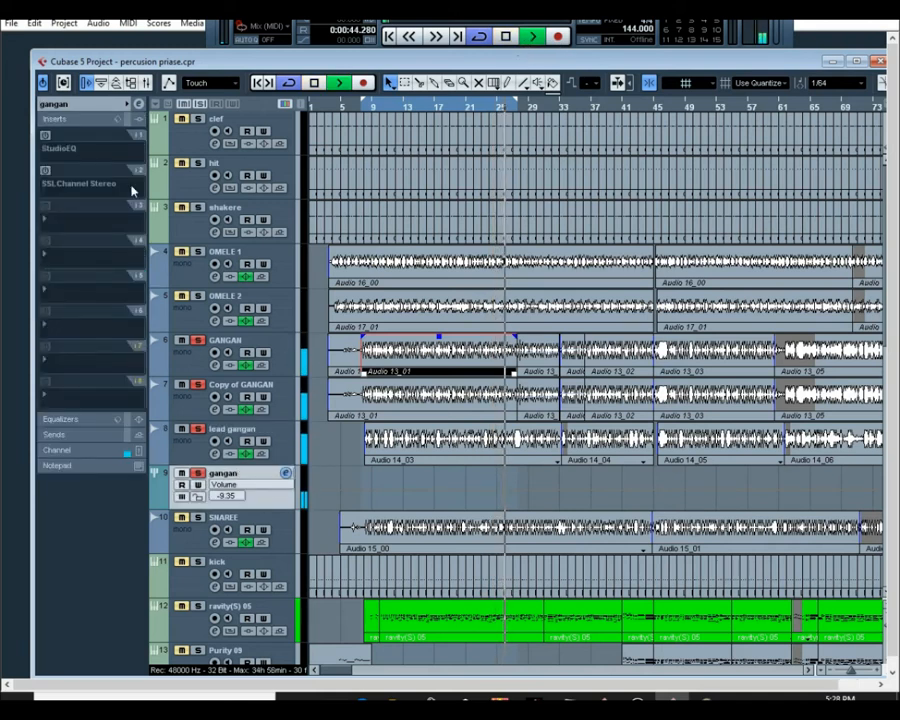
click(137, 105)
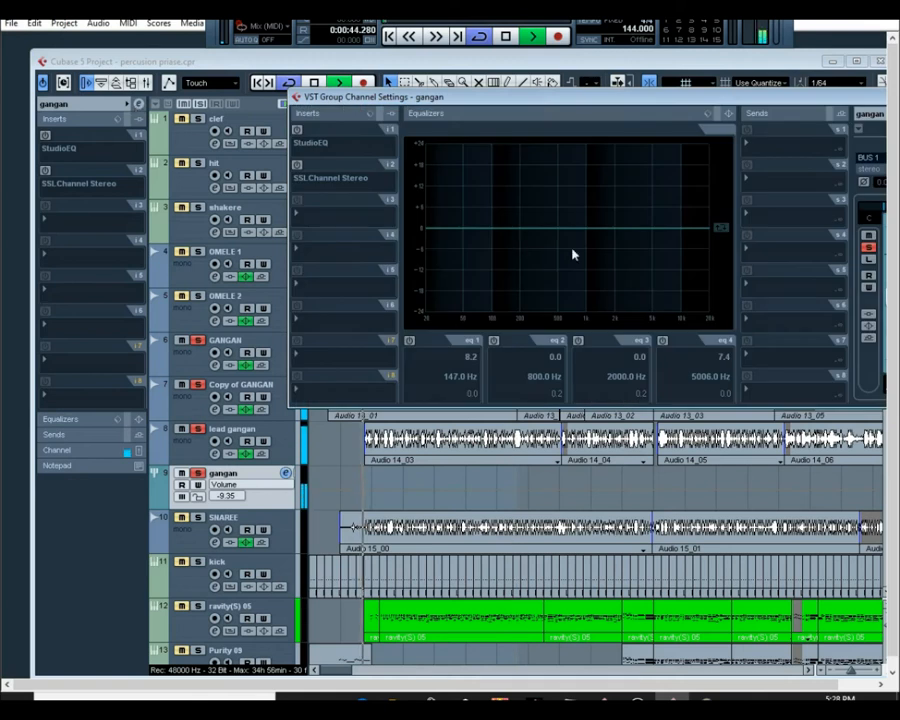
- On the gangan group equalizer, cut band 2 by about 4.4 dB at 515 Hz and boost the low shelf about 5 dB at 184 Hz
click(493, 341)
drag(578, 230, 560, 248)
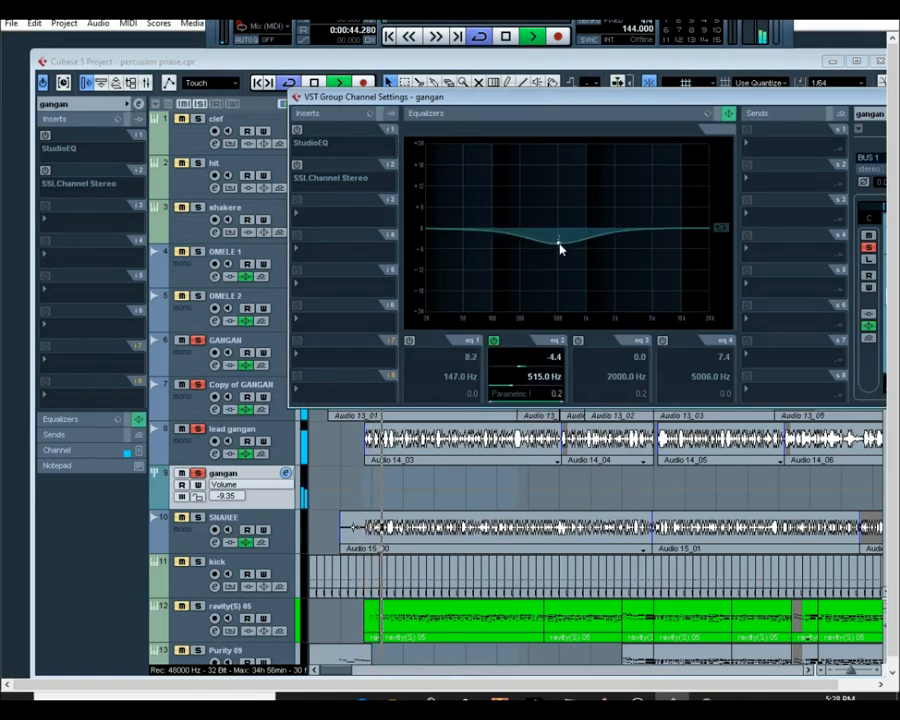
click(409, 341)
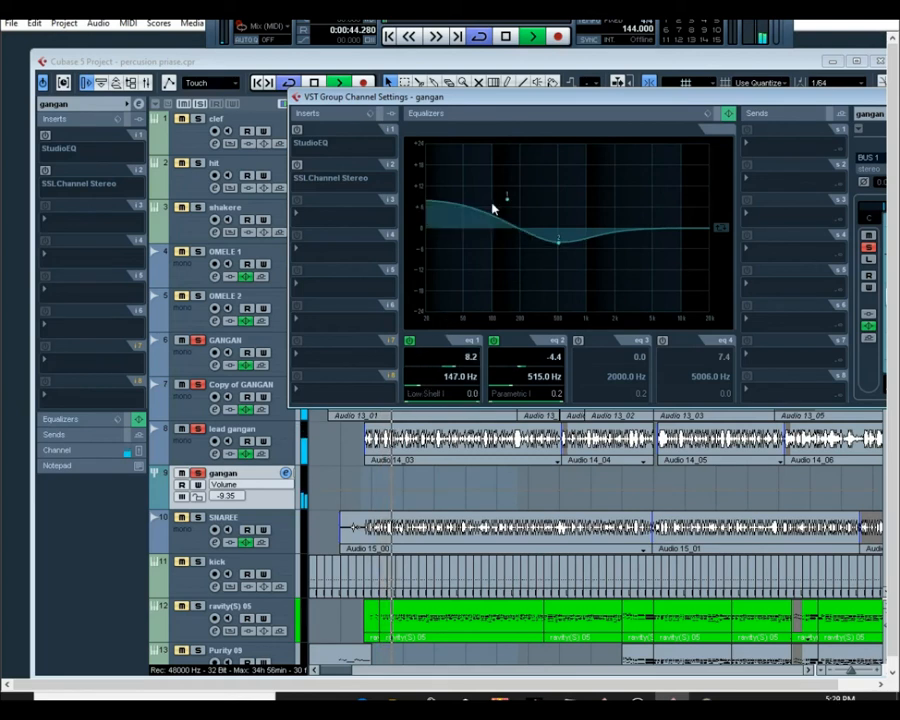
drag(507, 199, 517, 208)
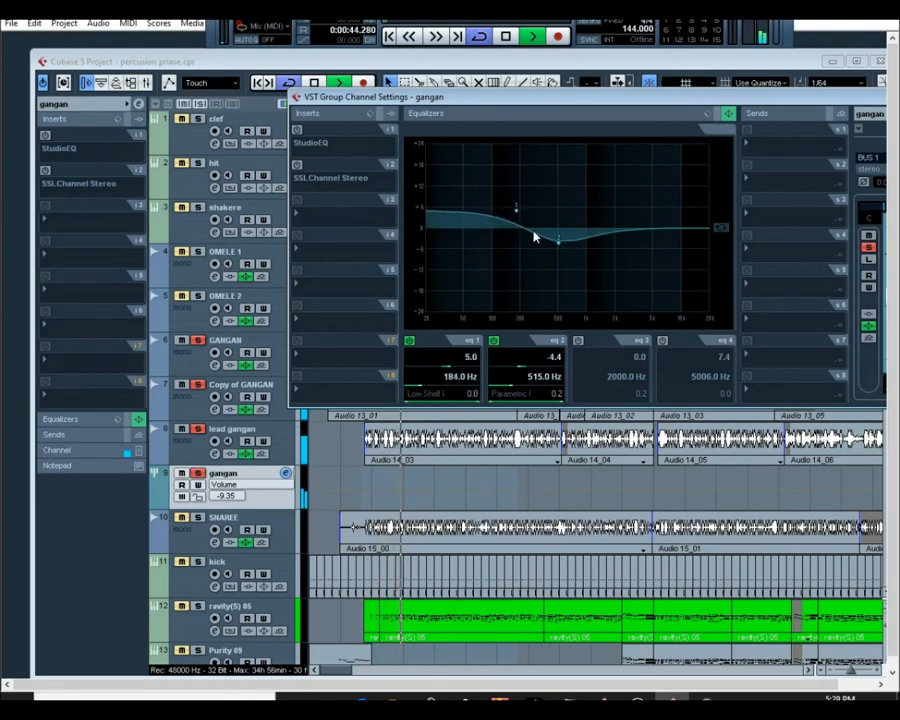
- Enable the gangan group's high shelf band and set it to about 5.8 dB at 3496 Hz
click(662, 341)
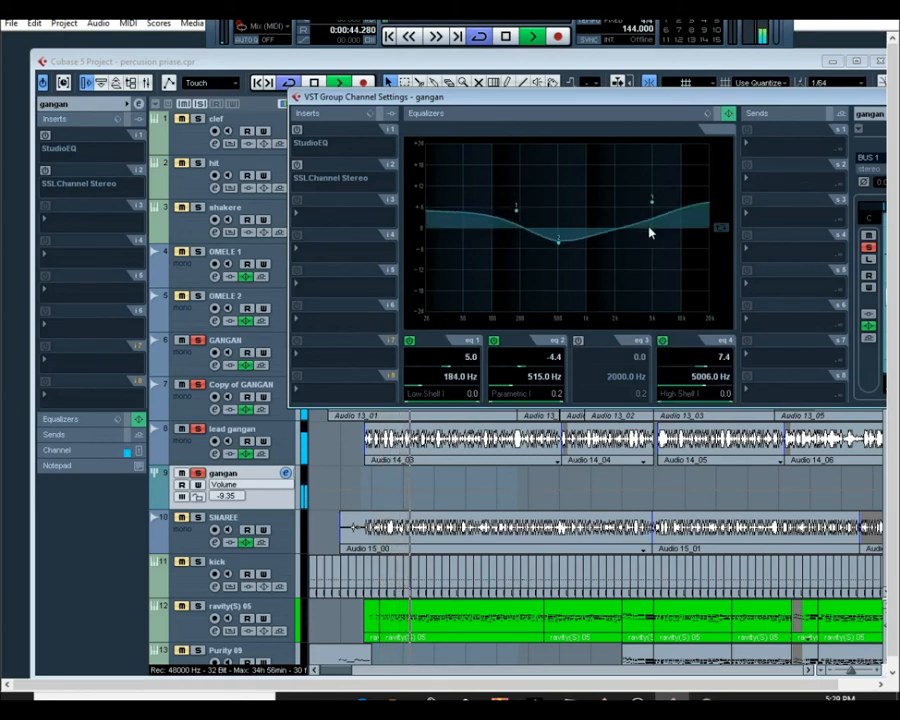
mouse_move(650, 202)
mouse_down()
mouse_move(631, 215)
mouse_move(650, 207)
mouse_up()
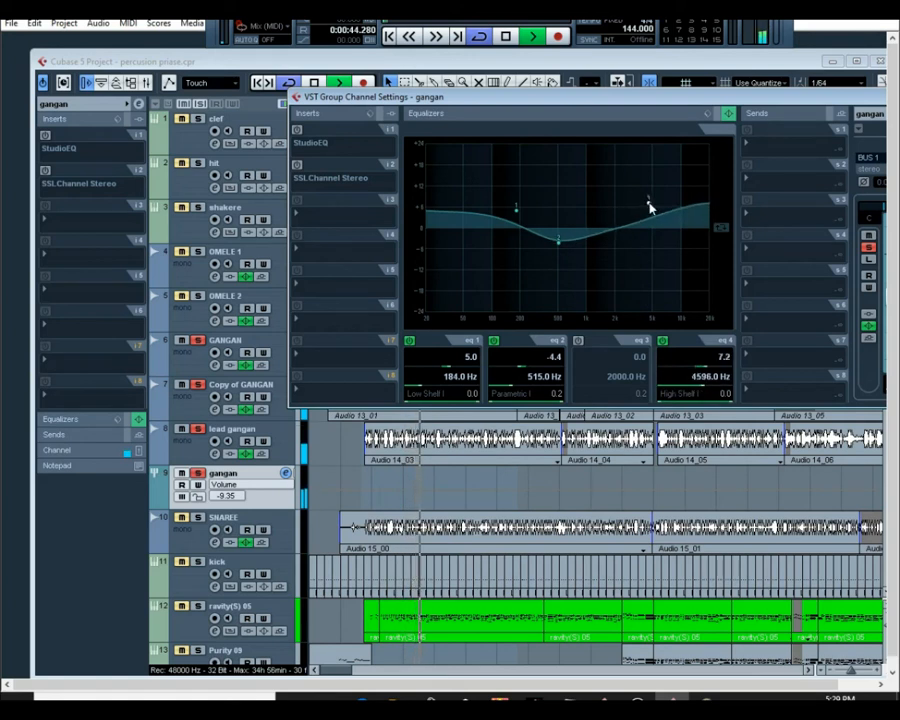
drag(647, 211, 638, 209)
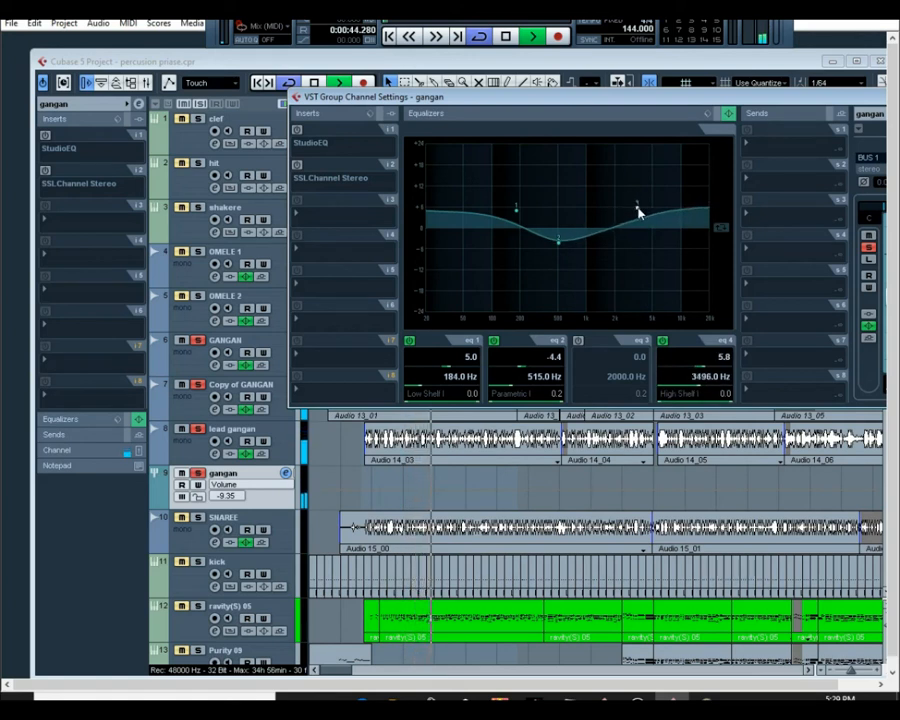
- Activate and open the gangan group's StudioEQ, enable band 2 and set it to about -4.9 dB at 481 Hz with Q 0.6
click(297, 131)
click(321, 131)
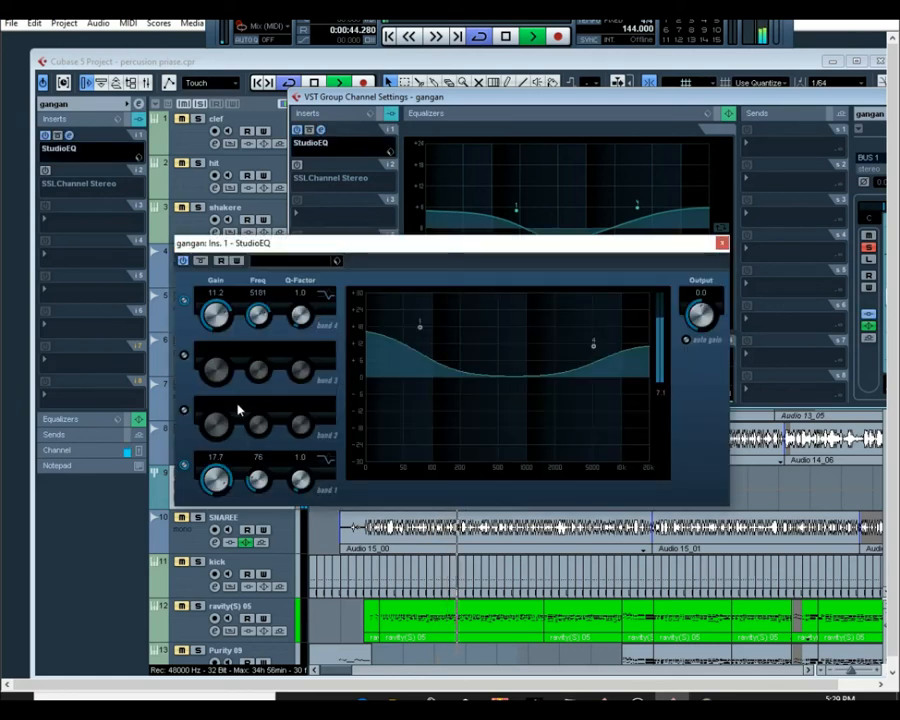
click(184, 410)
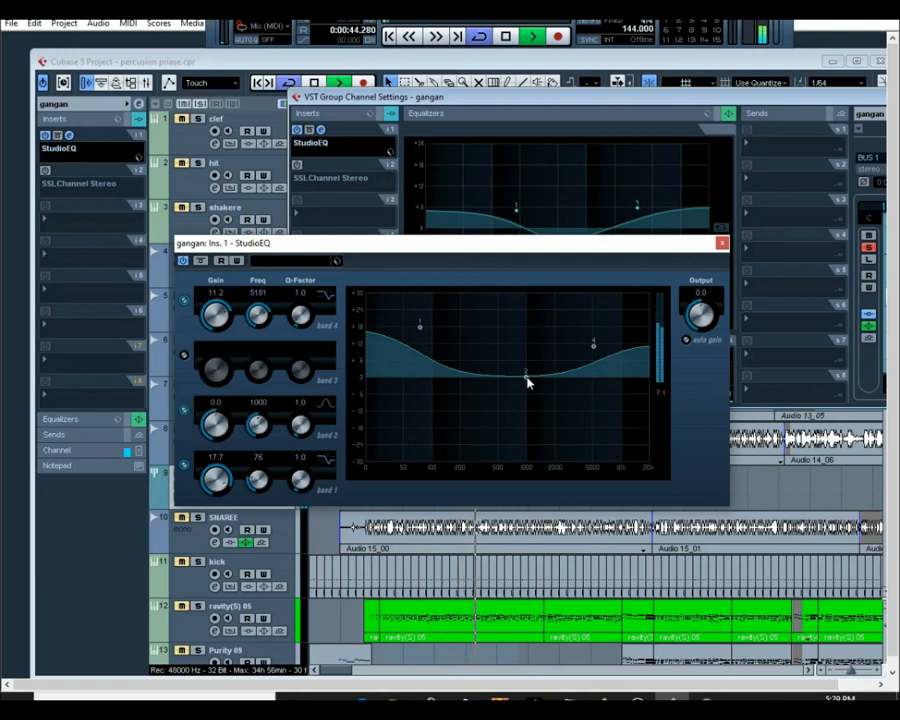
drag(518, 390, 507, 406)
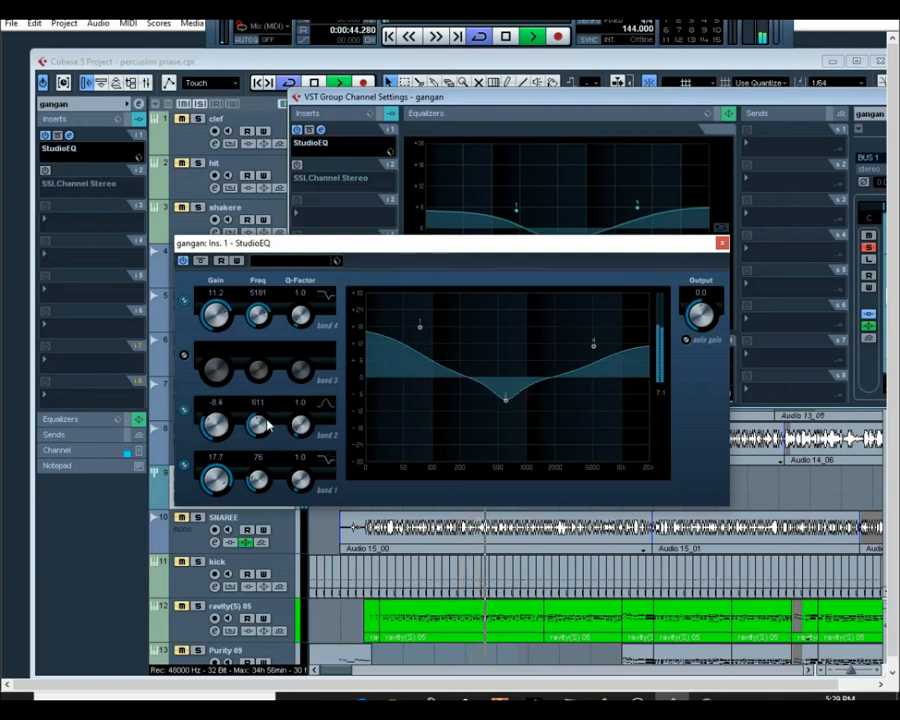
scroll(259, 428, down, 5)
scroll(304, 427, down, 4)
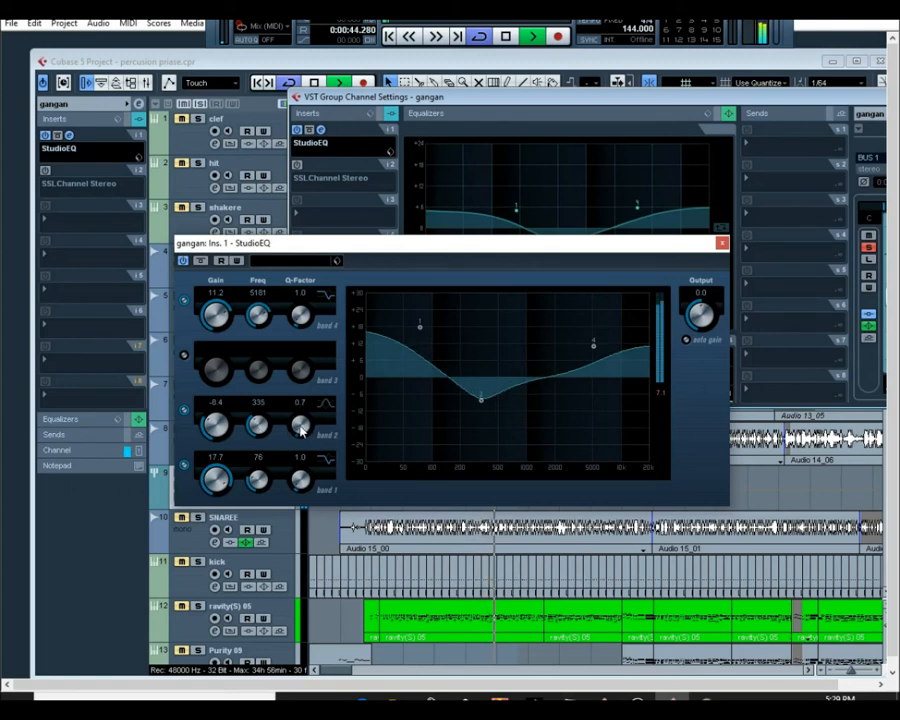
drag(484, 401, 501, 396)
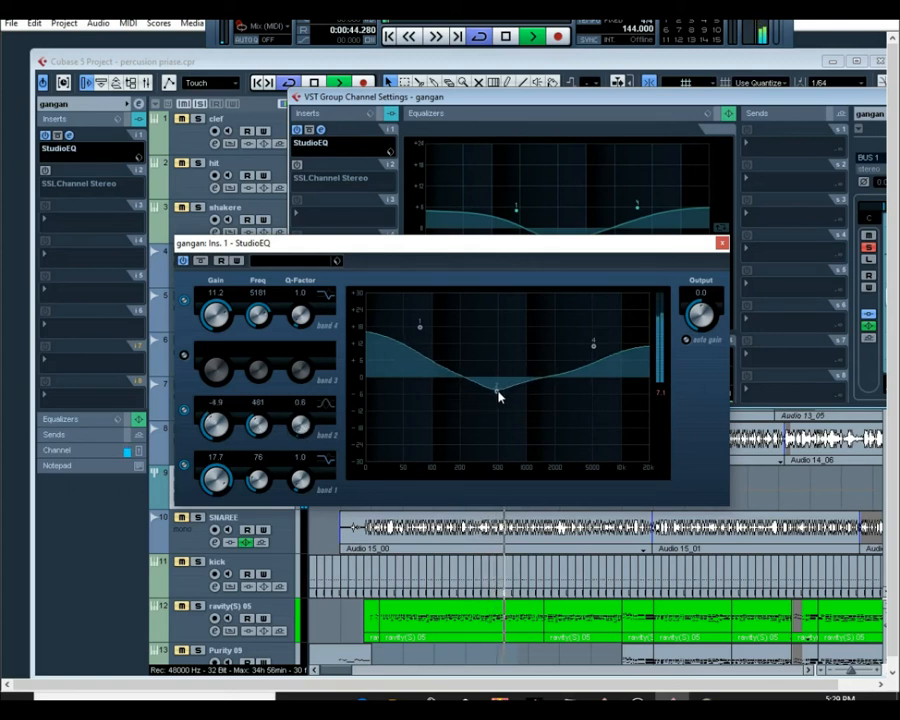
- Reshape StudioEQ with band 1 at about 11.4 dB, 148 Hz, band 2 at -5.9 dB, 643 Hz, and band 4 at 6.9 dB, 5940 Hz
drag(420, 328, 447, 345)
drag(591, 352, 571, 347)
drag(507, 398, 515, 402)
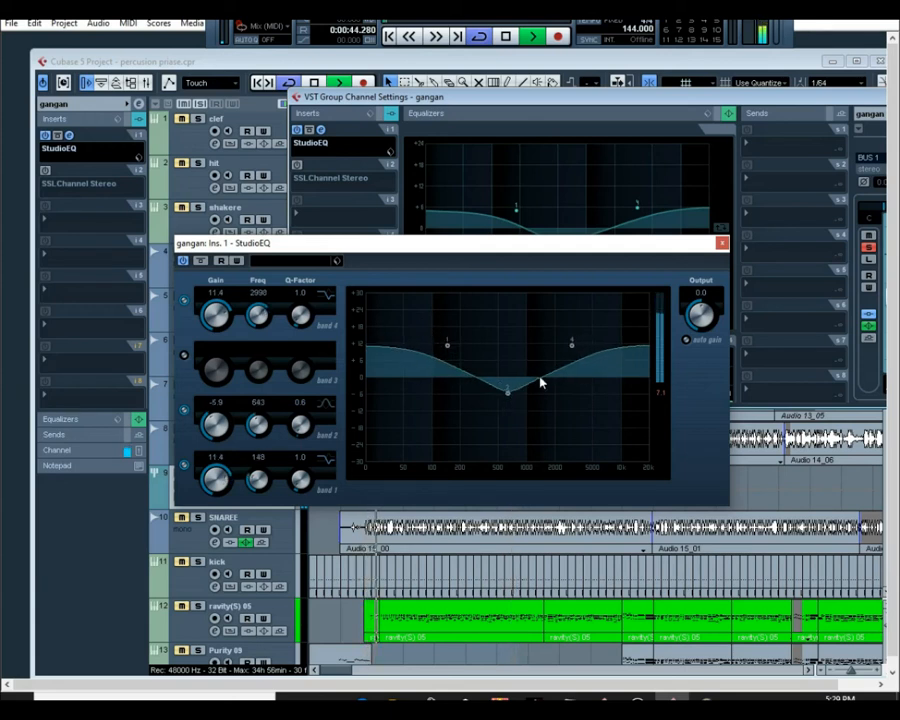
drag(572, 348, 599, 362)
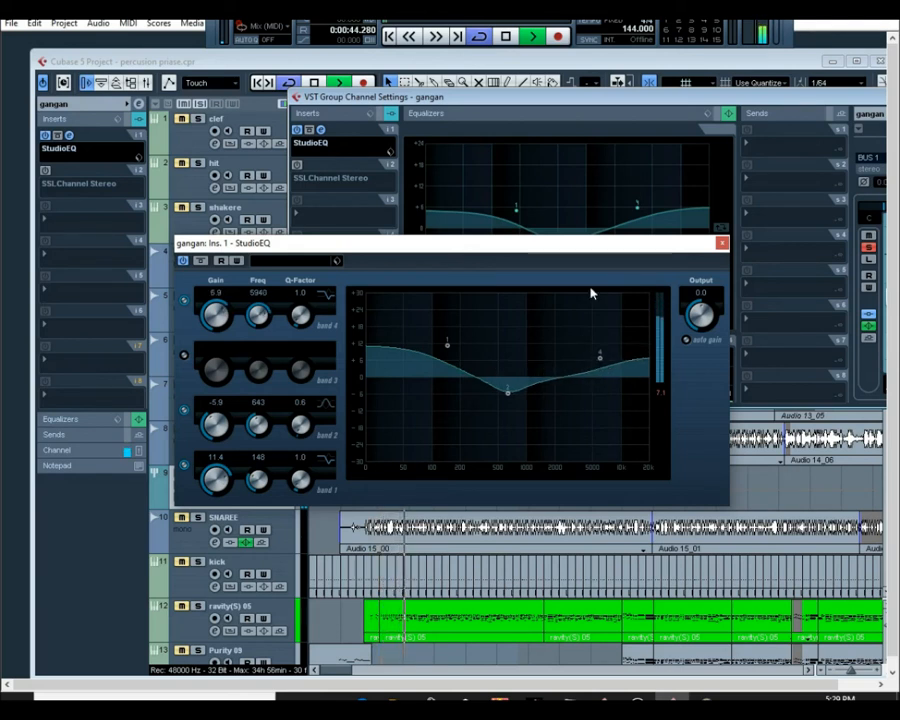
- Activate the SSLChannel Stereo insert on the gangan group and open its editor
click(47, 172)
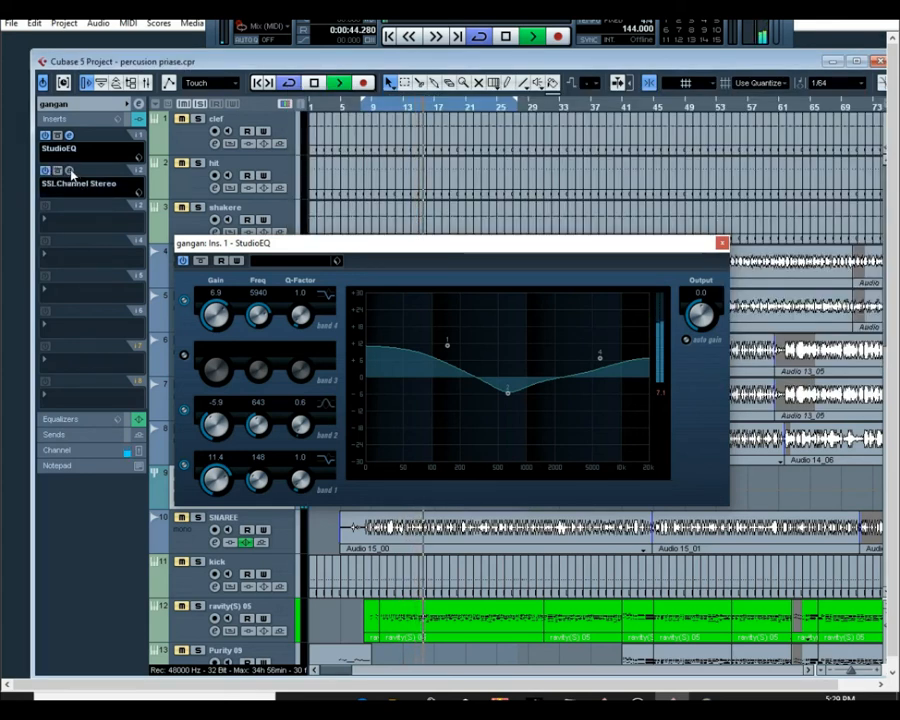
click(70, 172)
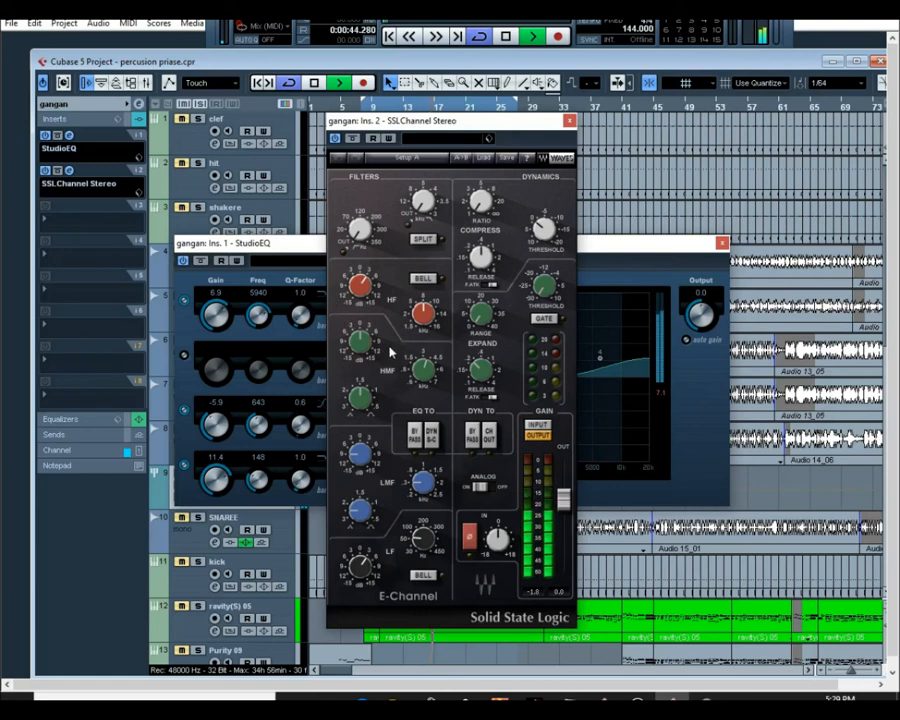
click(83, 186)
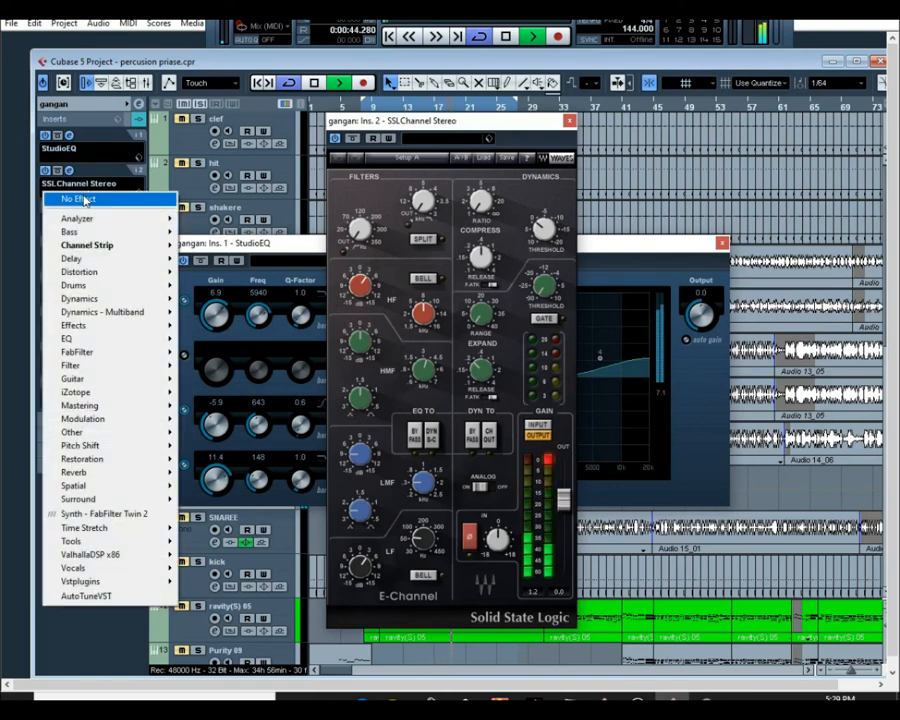
click(94, 187)
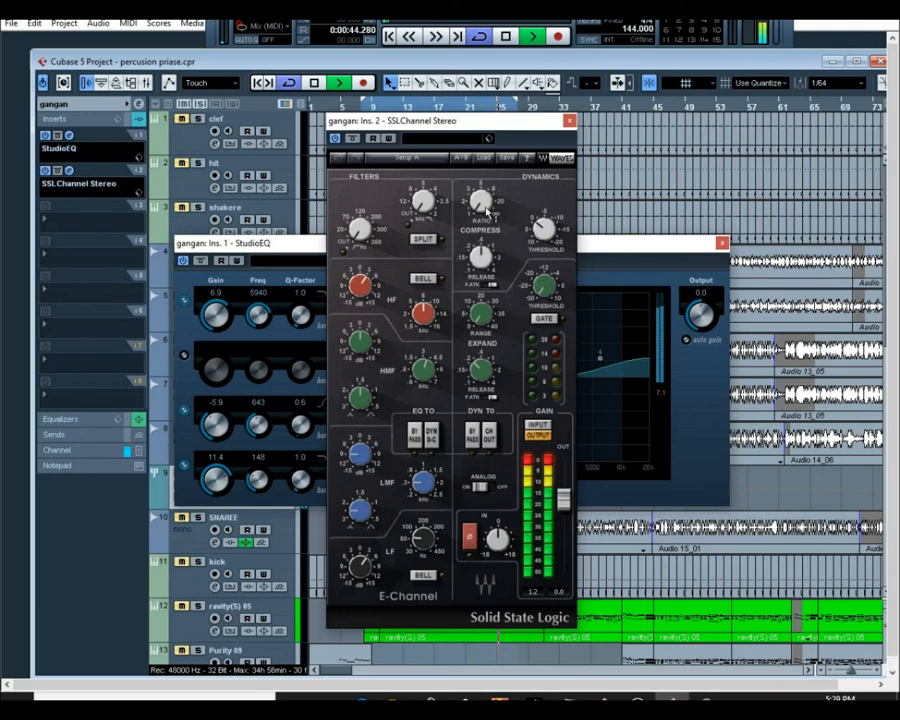
- Reload SSLChannel Stereo from the Channel Strip effects, raise its compression ratio, and close both plug-in editors
click(83, 188)
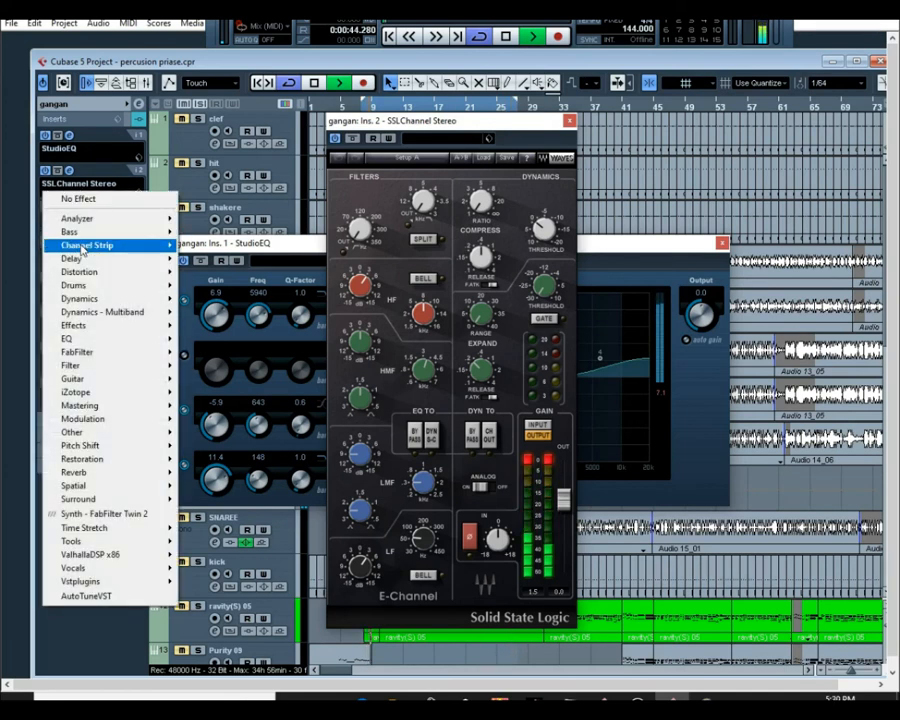
mouse_move(83, 250)
click(266, 344)
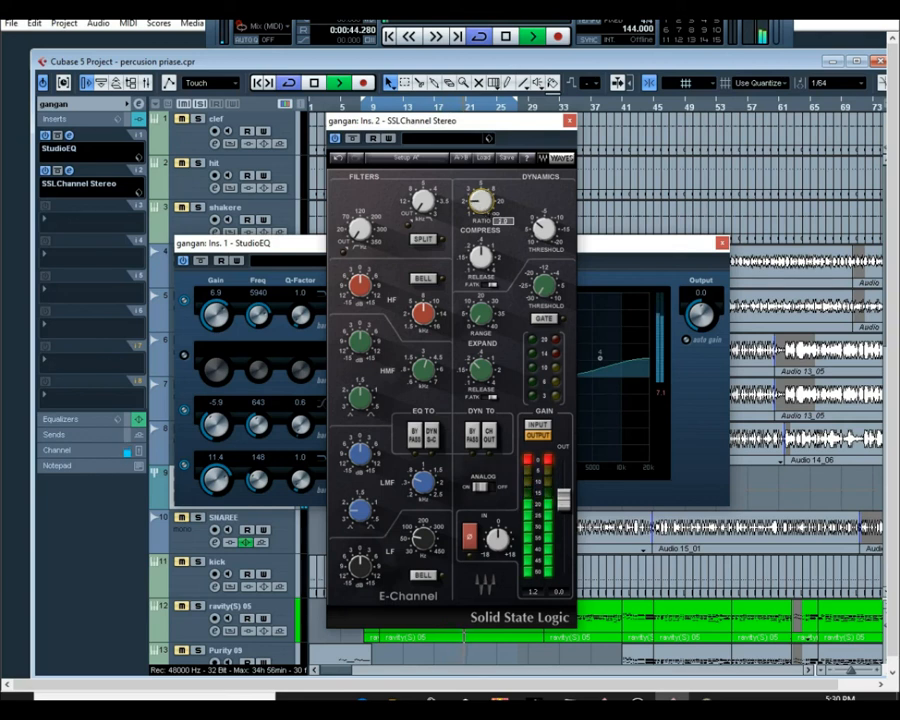
click(569, 121)
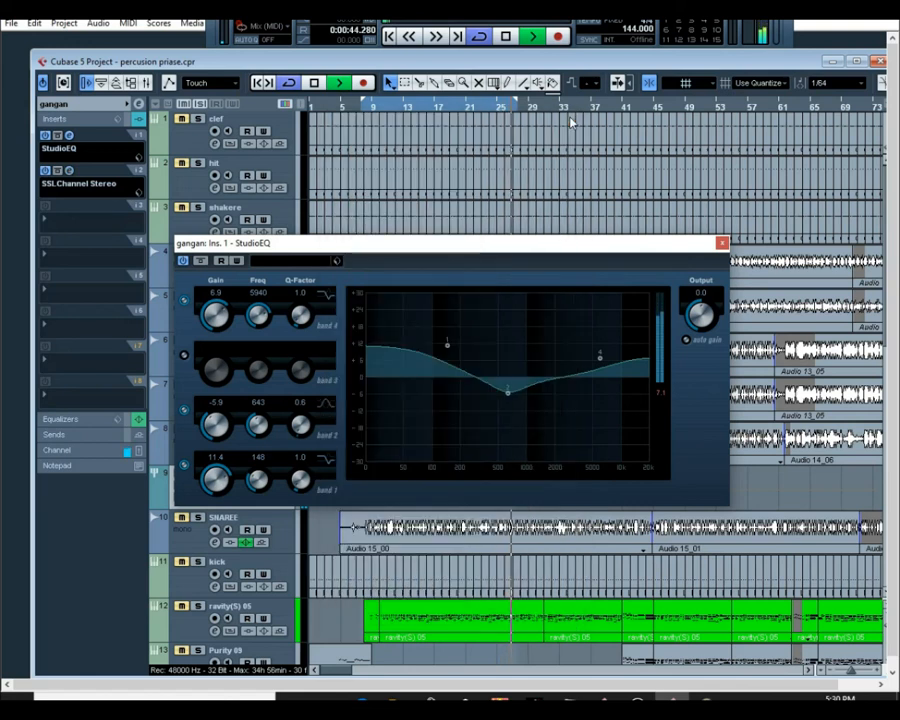
click(721, 242)
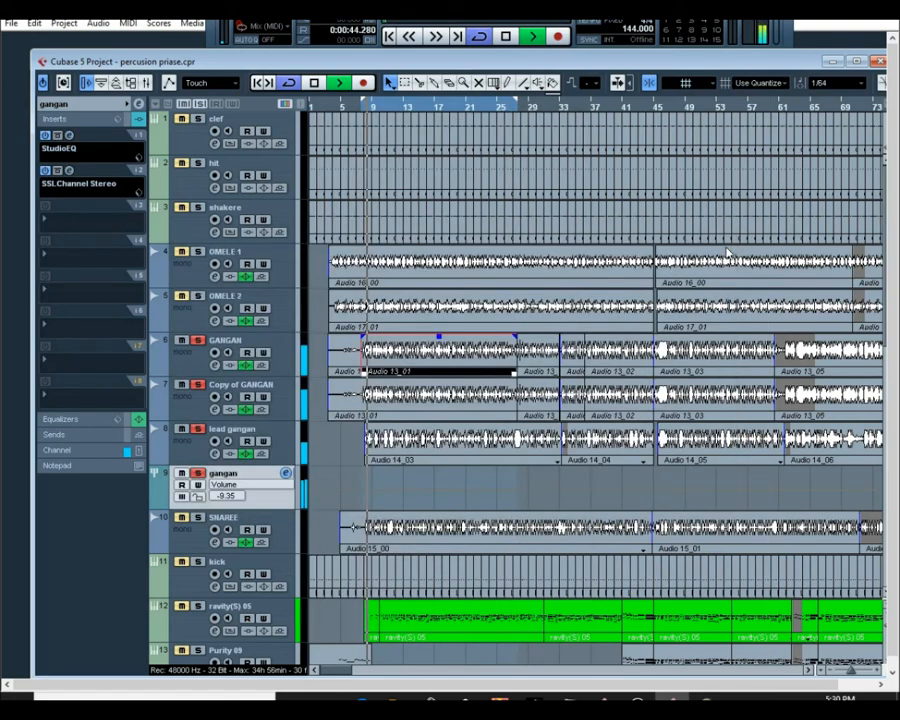
- Solo the clef, hit, shakere, OMELE 1, OMELE 2 and SNAREE tracks alongside the gangan drums
click(199, 120)
click(199, 165)
click(199, 209)
click(199, 253)
click(198, 297)
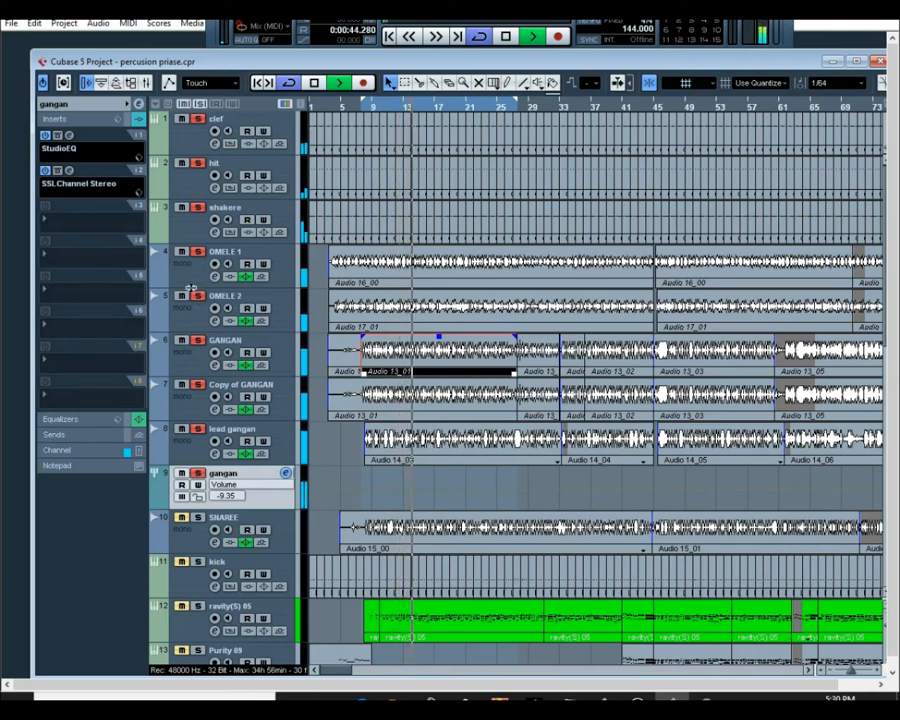
scroll(191, 293, down, 5)
scroll(187, 277, up, 3)
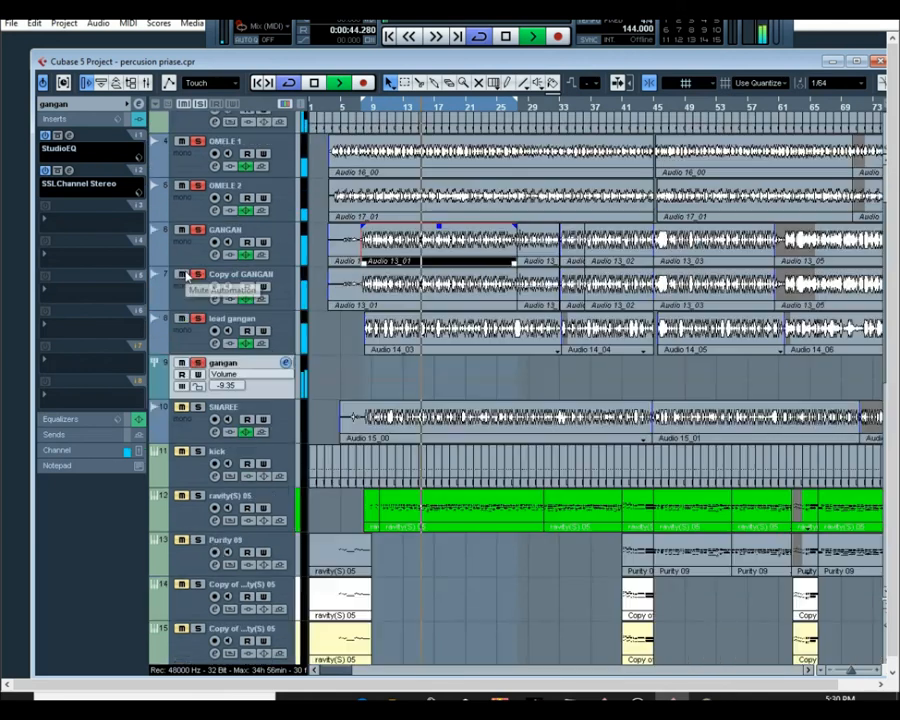
click(196, 410)
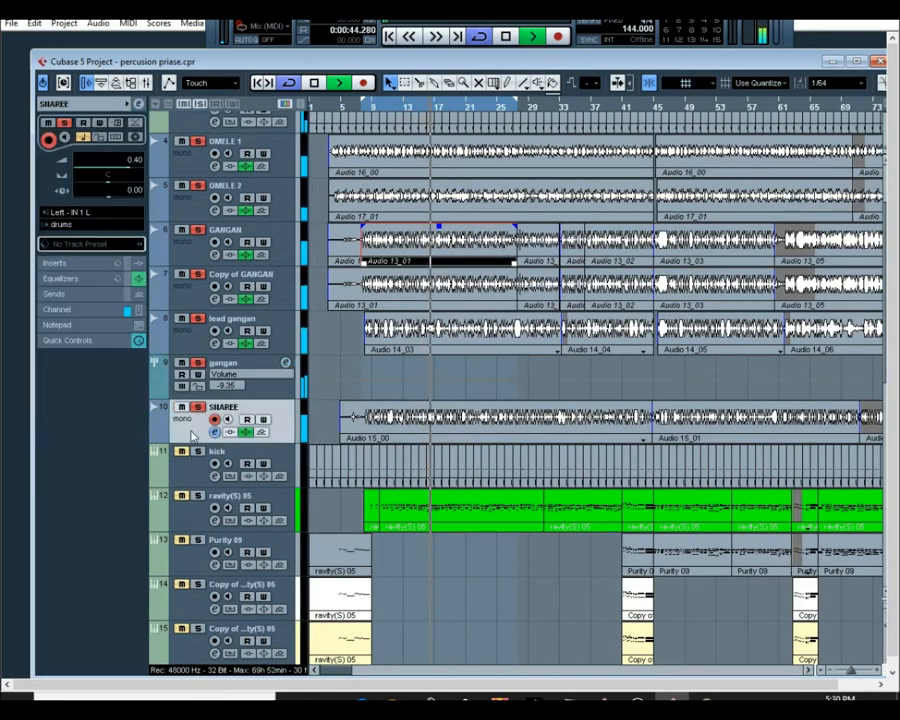
- Open the SNAREE channel settings and switch off its active equalizer bands, repositioning the window so the channel strip is fully in view
click(138, 104)
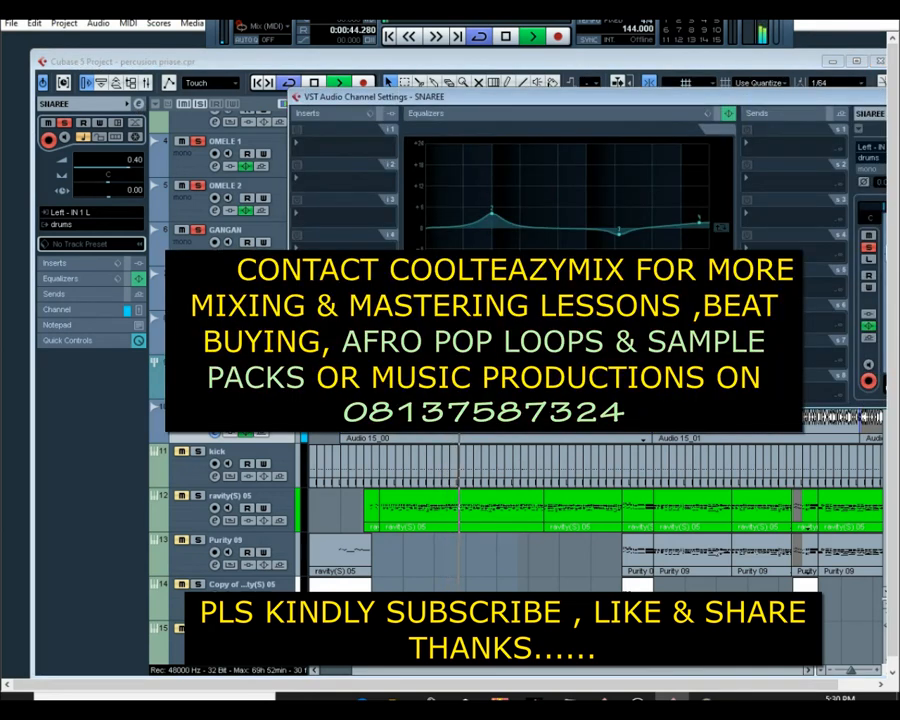
click(496, 336)
click(578, 336)
click(660, 336)
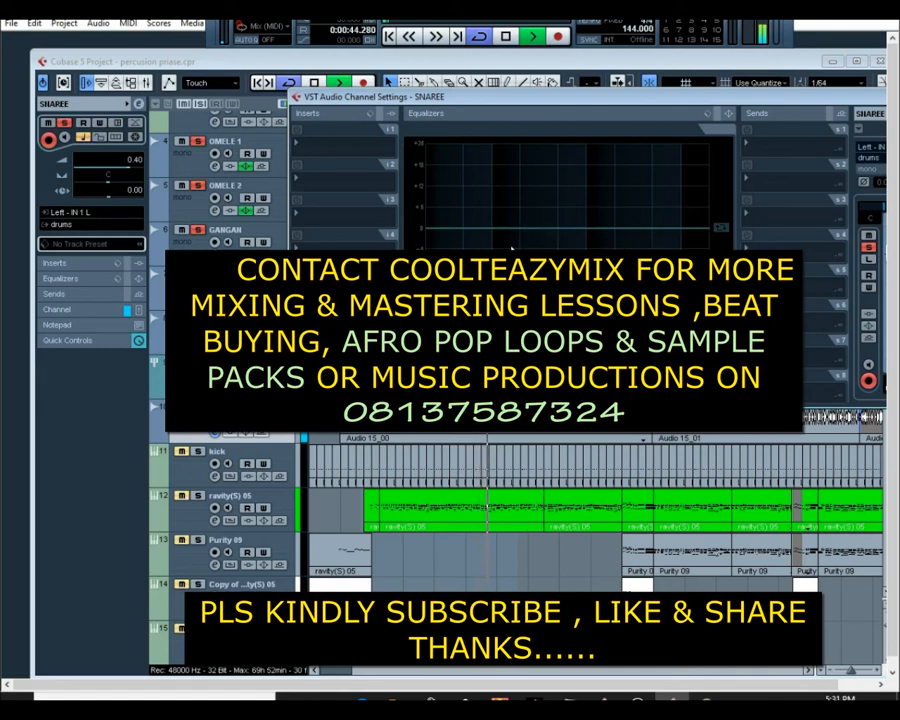
drag(527, 104, 404, 114)
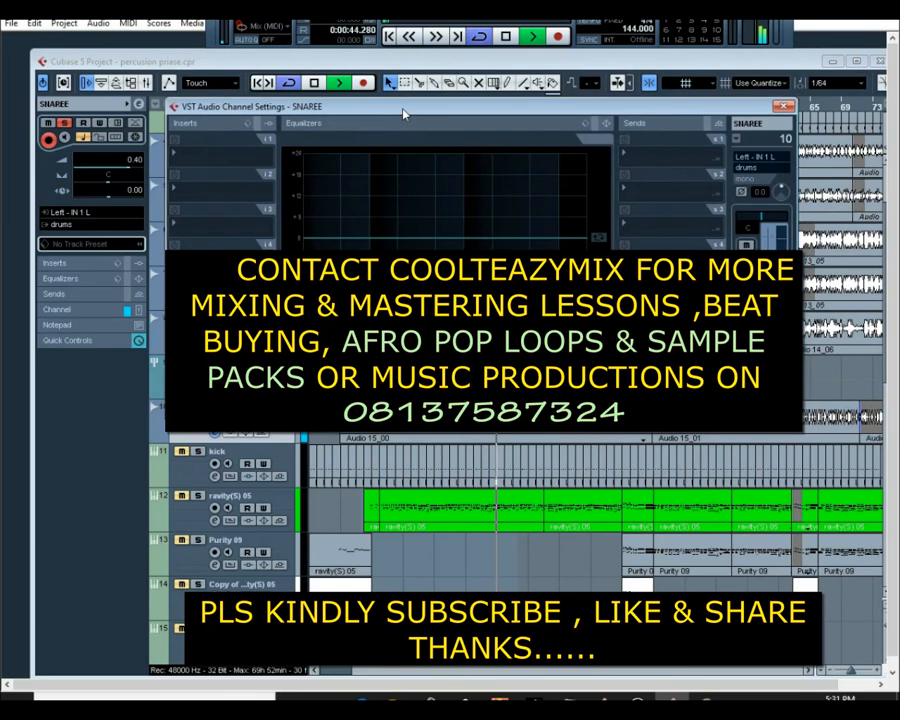